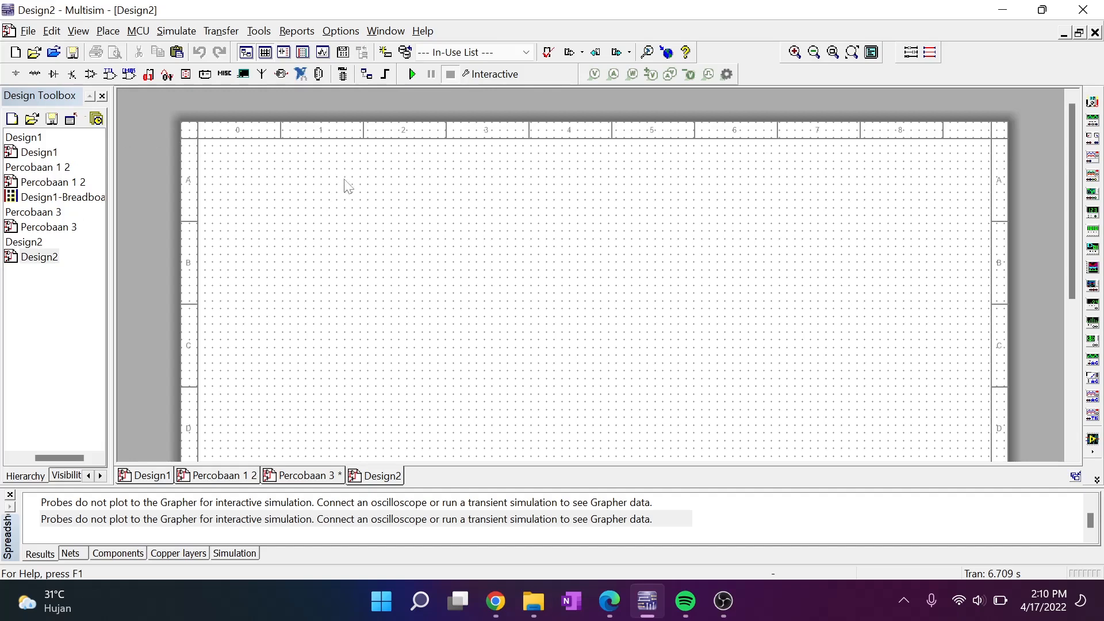
- Place an AC_POWER source from the Sources group on the Design2 schematic and finish placing sources
scroll(345, 198, up, 1)
scroll(371, 253, up, 1)
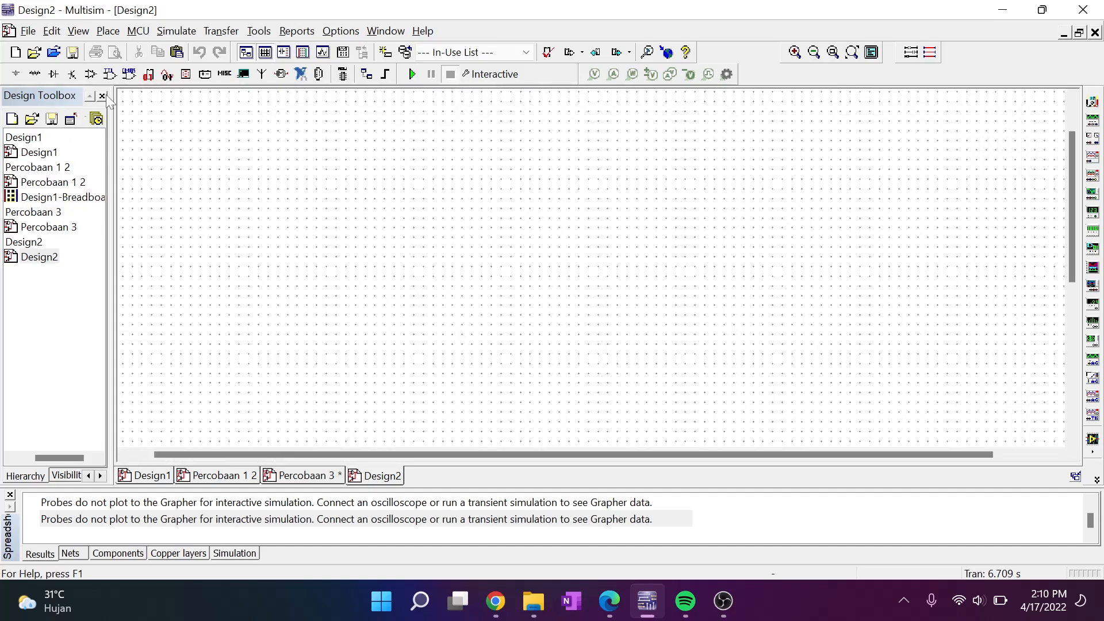
click(16, 78)
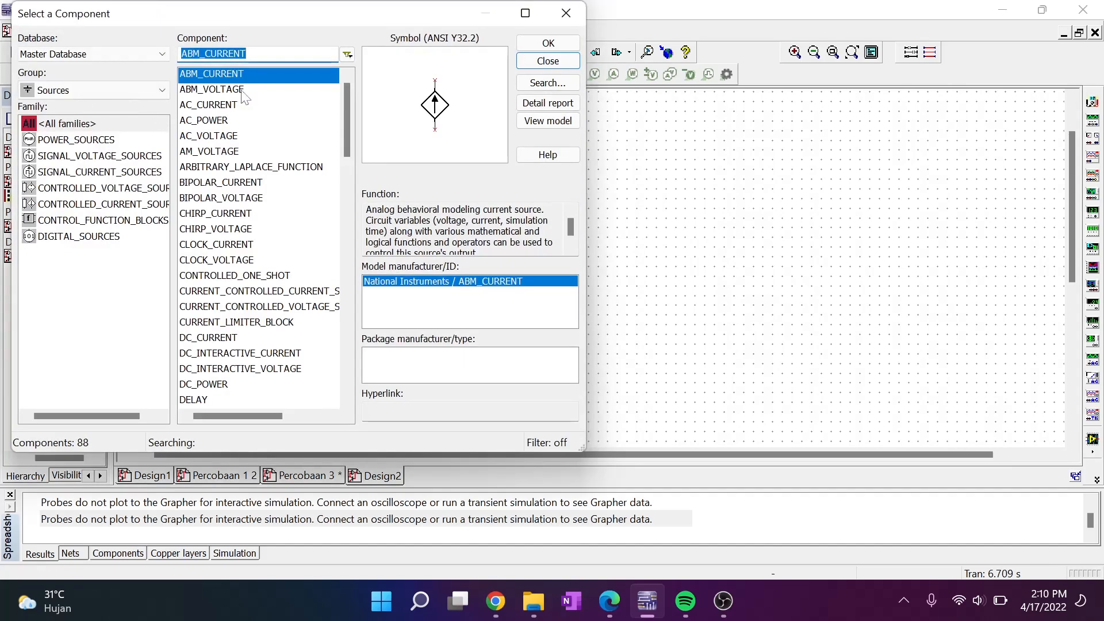
click(226, 121)
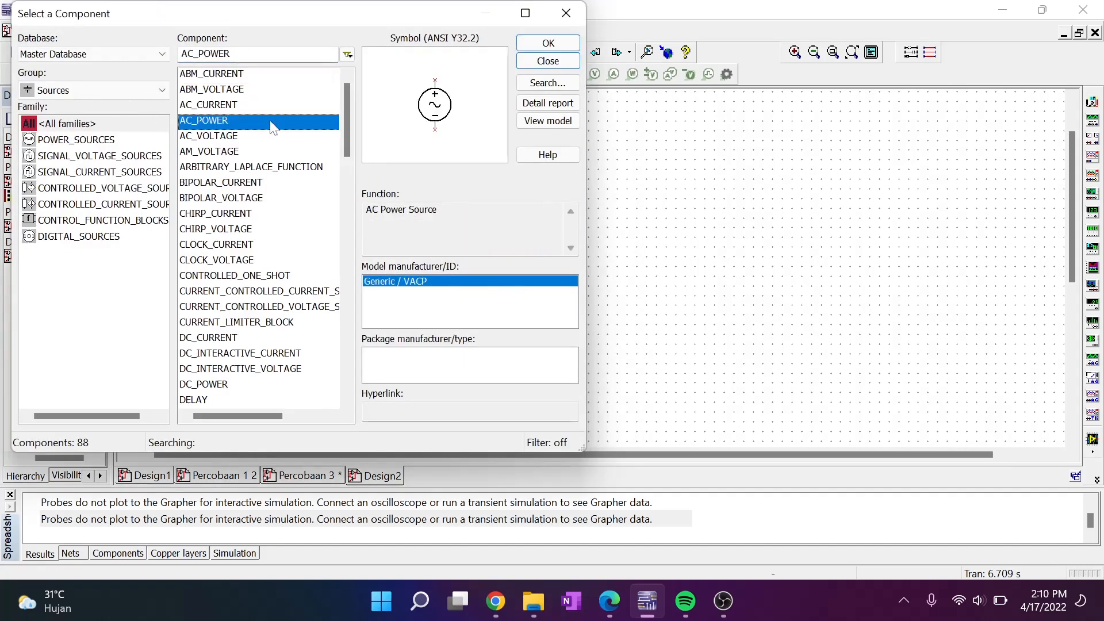
click(546, 44)
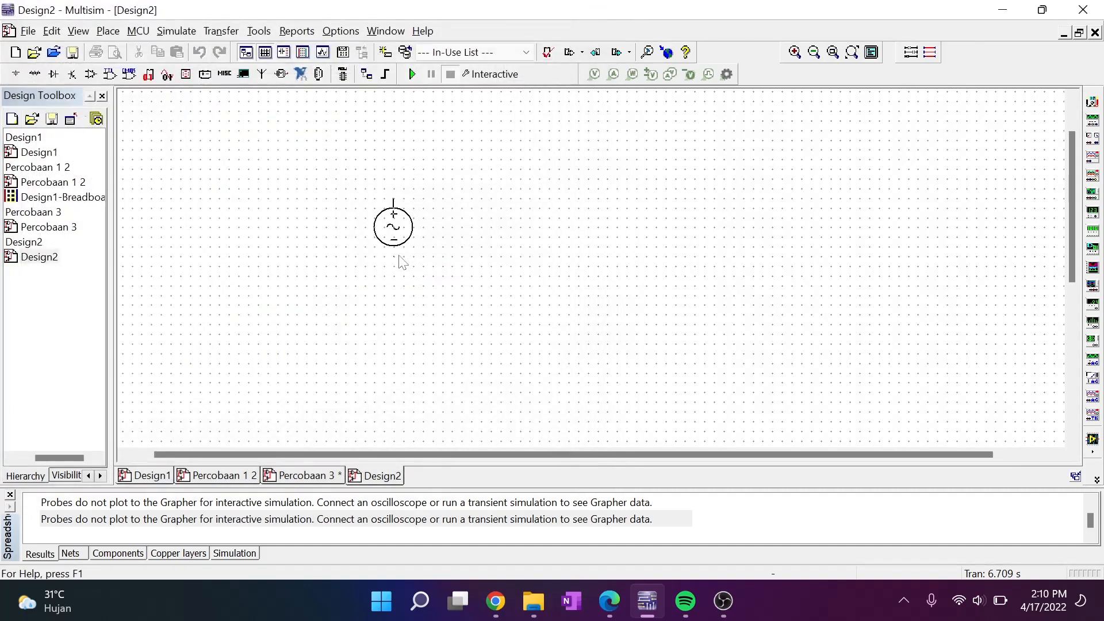
click(254, 313)
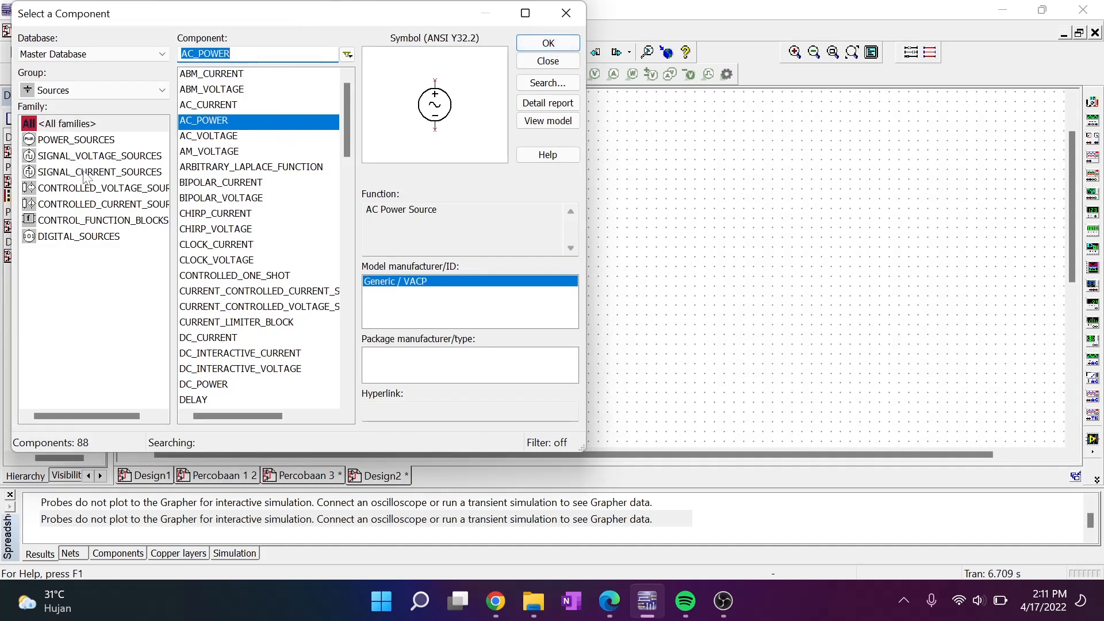
click(64, 222)
click(554, 63)
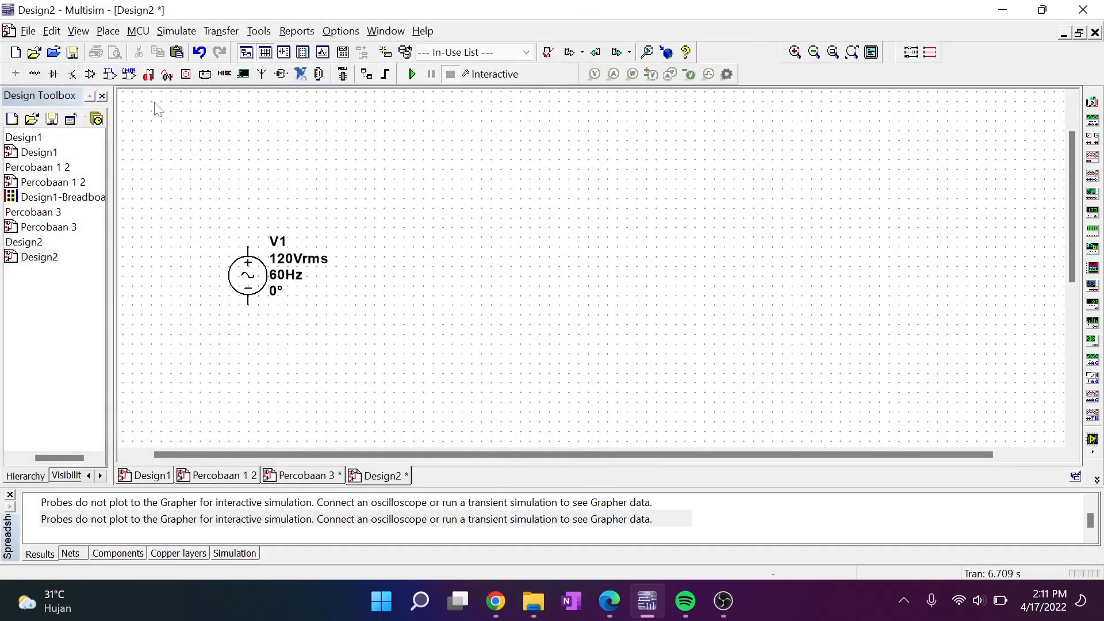
- Place a 1P1S transformer from the Basic group to the right of the AC source
click(35, 74)
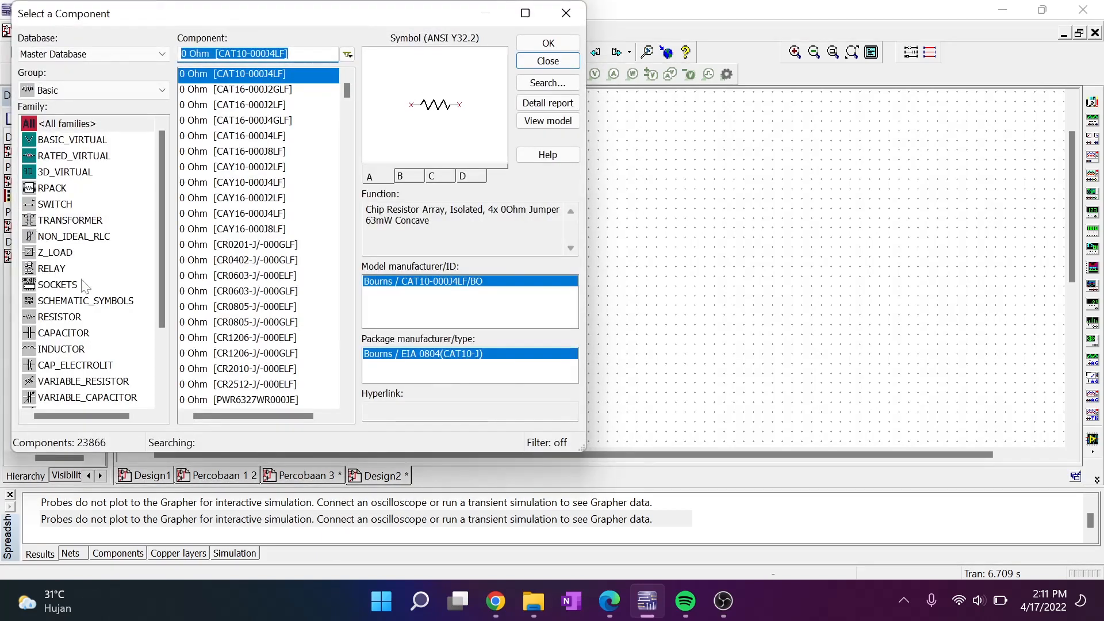
scroll(87, 328, down, 2)
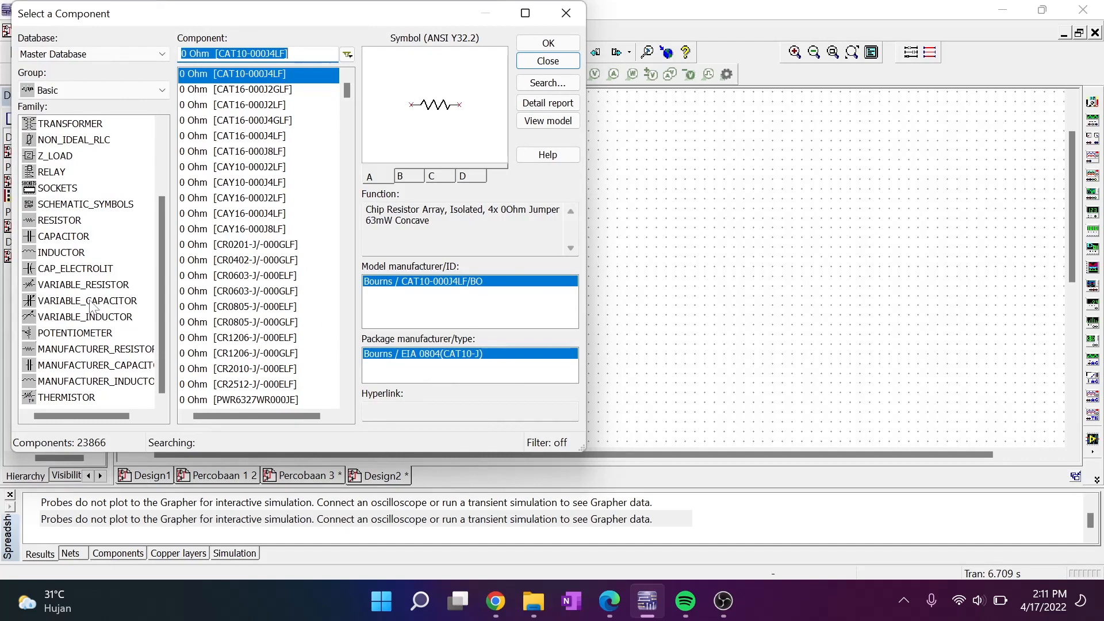
scroll(89, 301, up, 1)
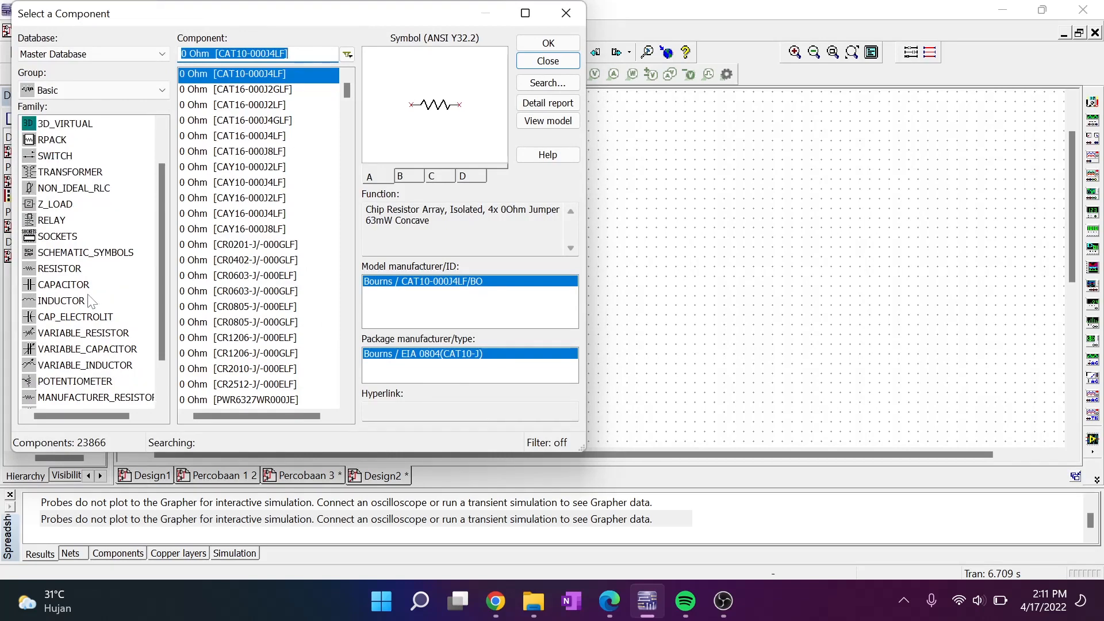
click(66, 176)
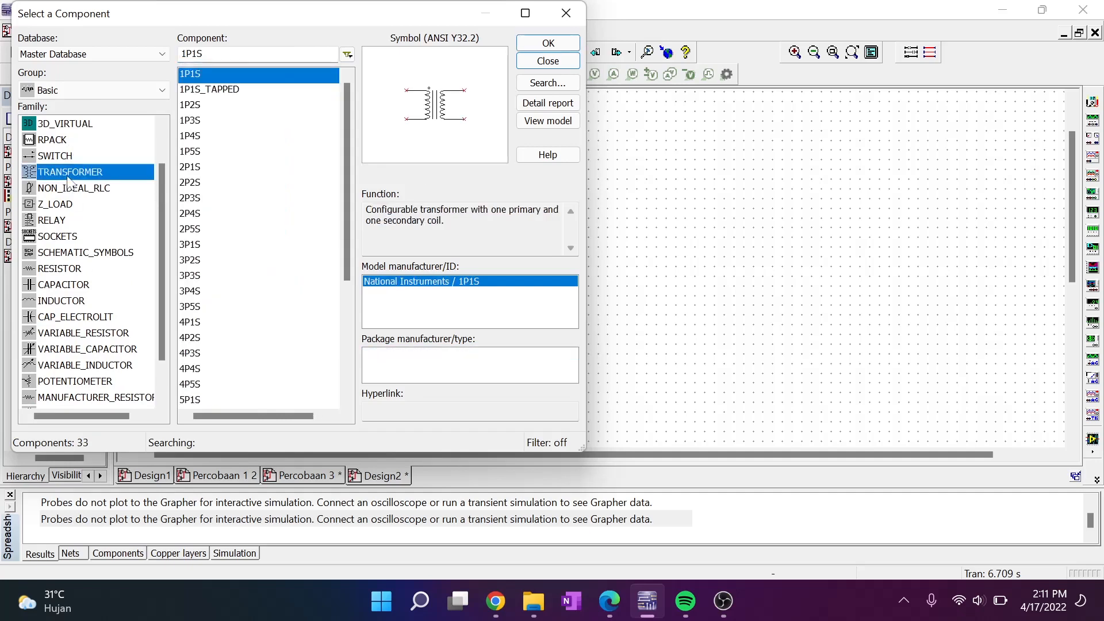
click(562, 48)
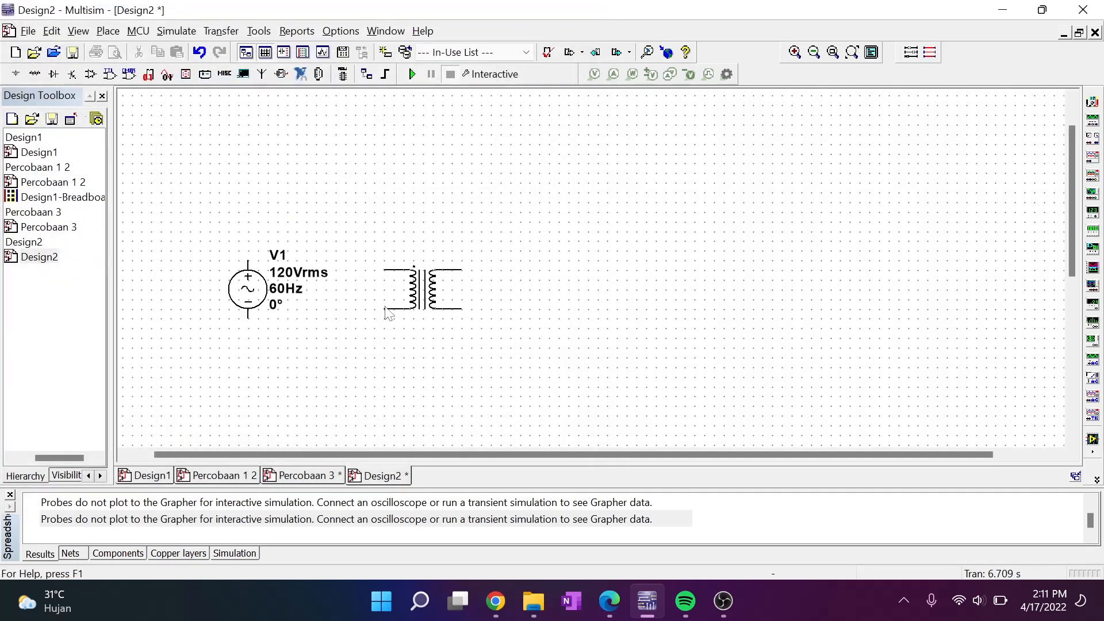
key(Escape)
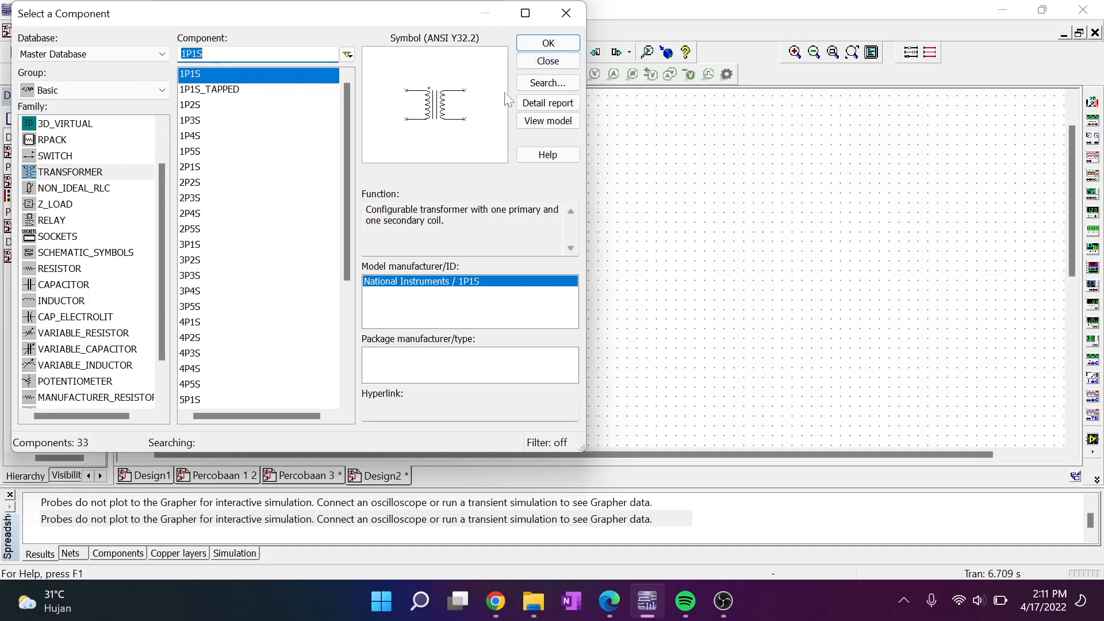
click(548, 61)
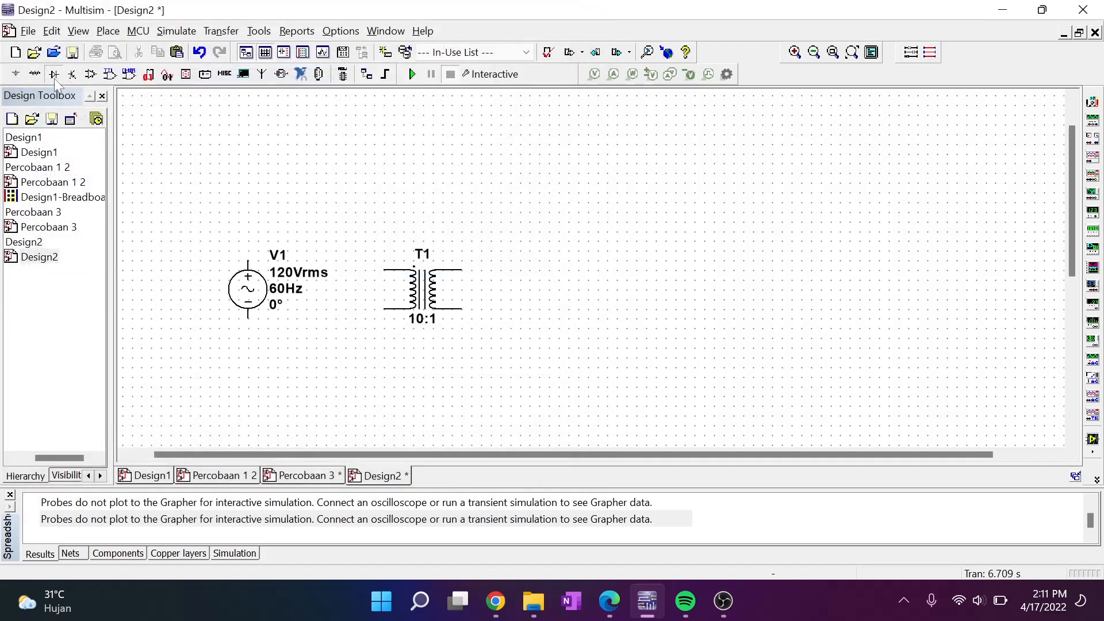
- Place a 1N4001G rectifier diode from the DIODE family above and to the right of the transformer
click(54, 78)
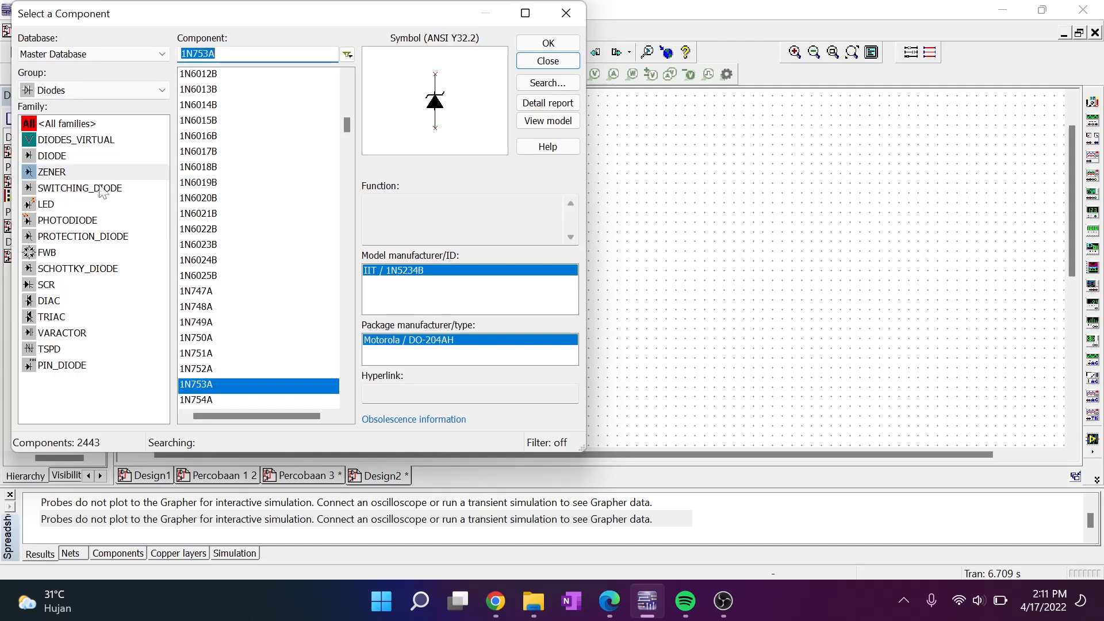
click(54, 161)
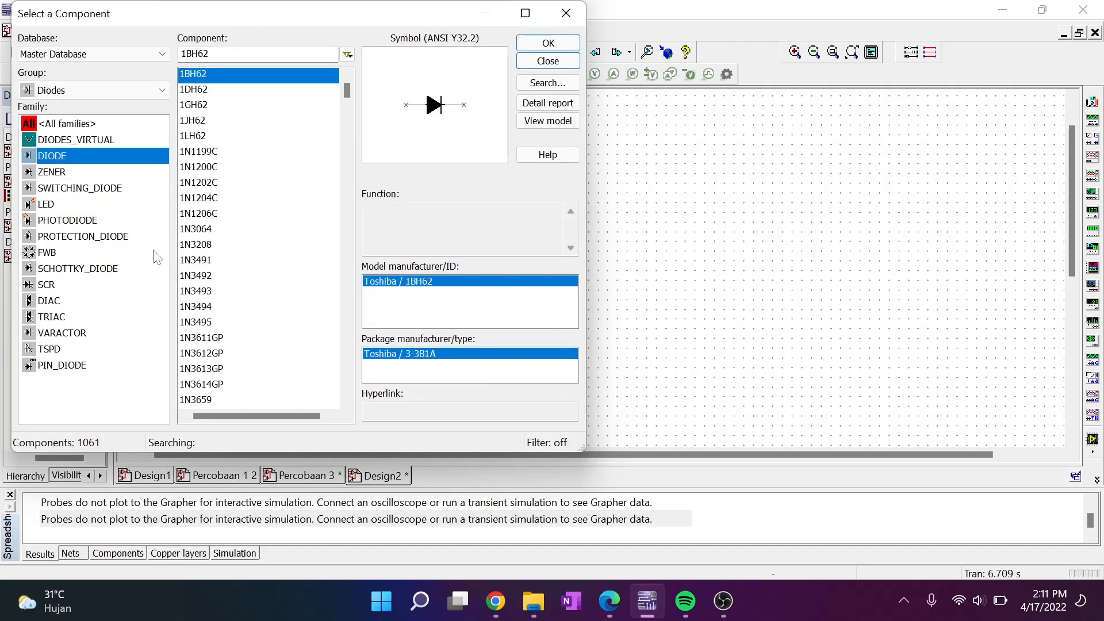
scroll(207, 269, down, 2)
scroll(207, 269, down, 14)
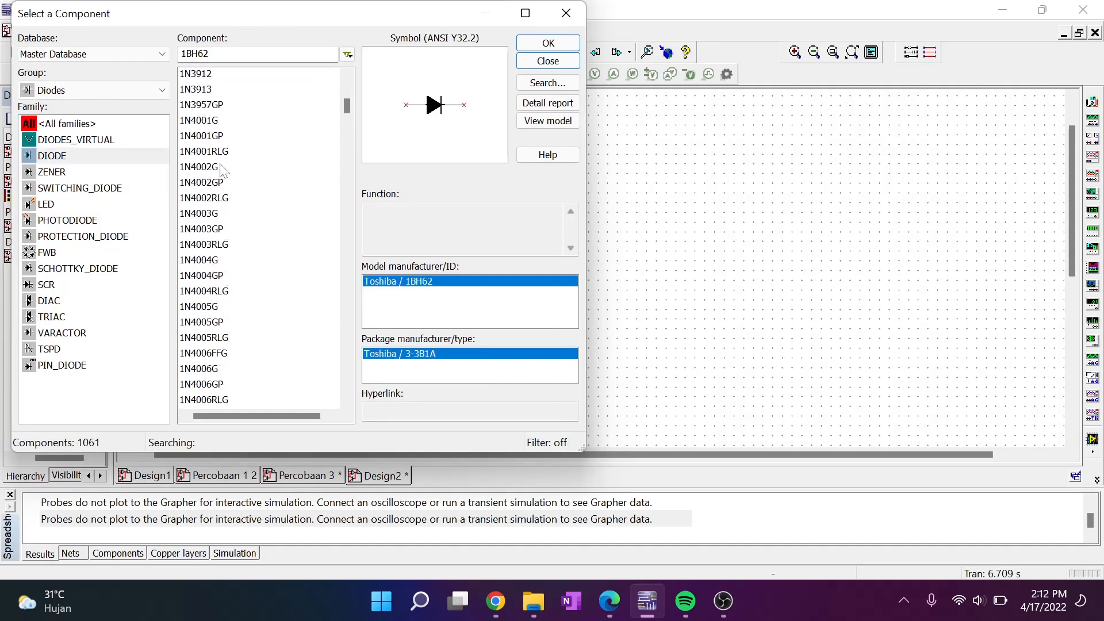
click(223, 122)
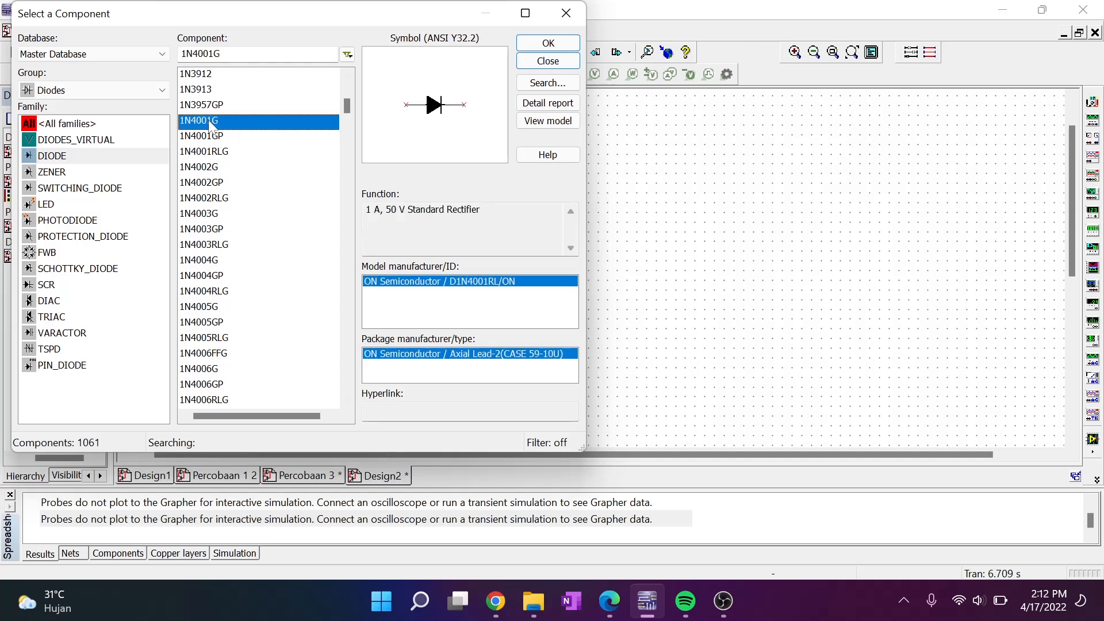
drag(481, 209, 405, 209)
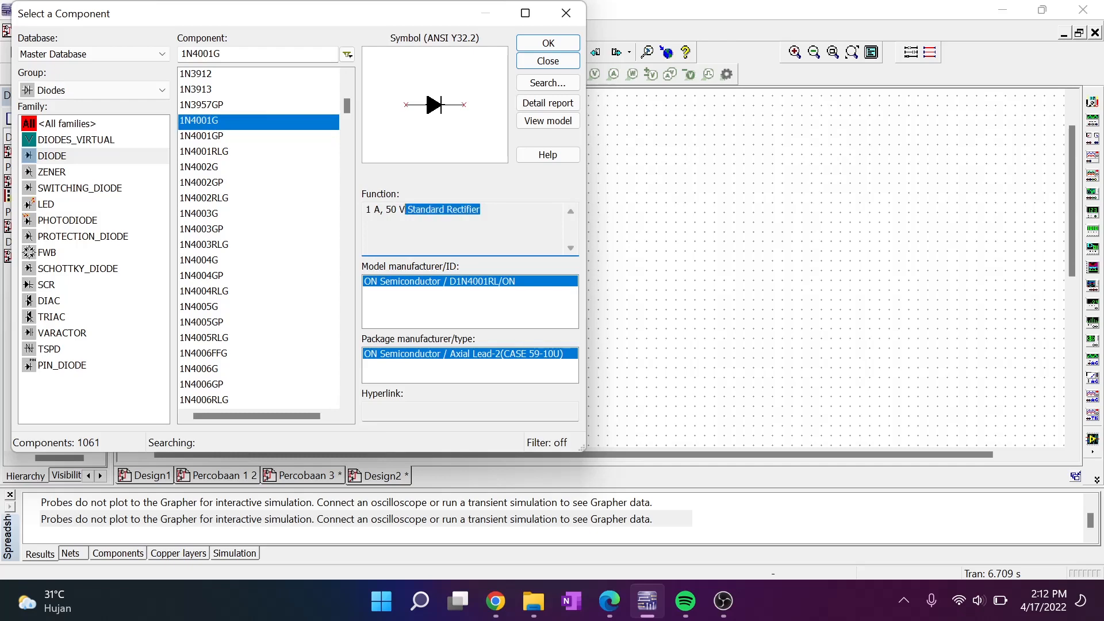
click(549, 41)
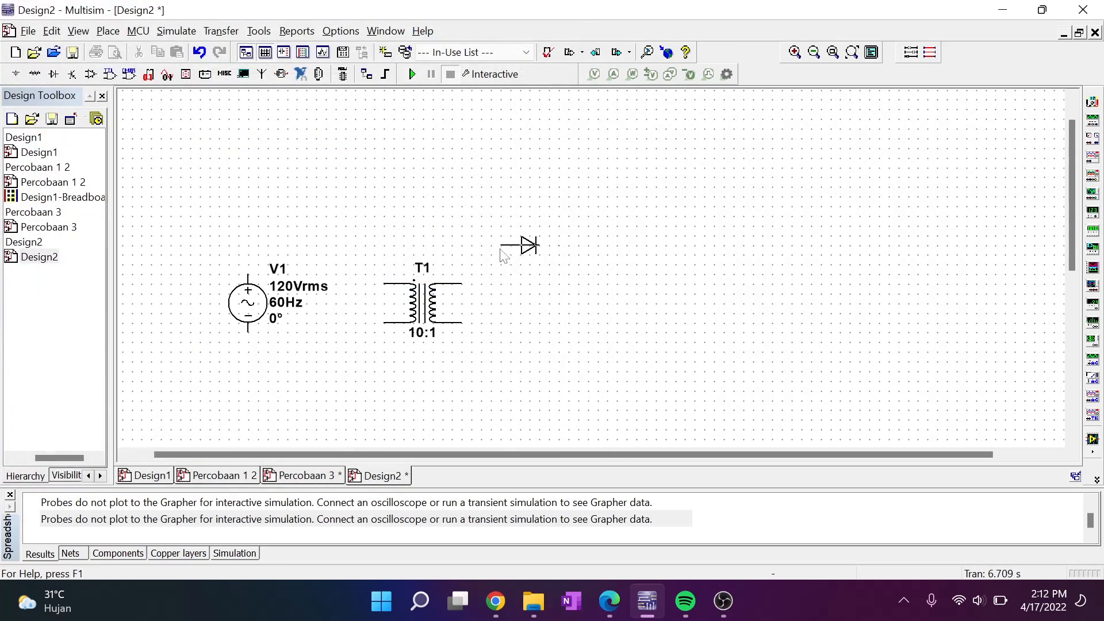
click(548, 236)
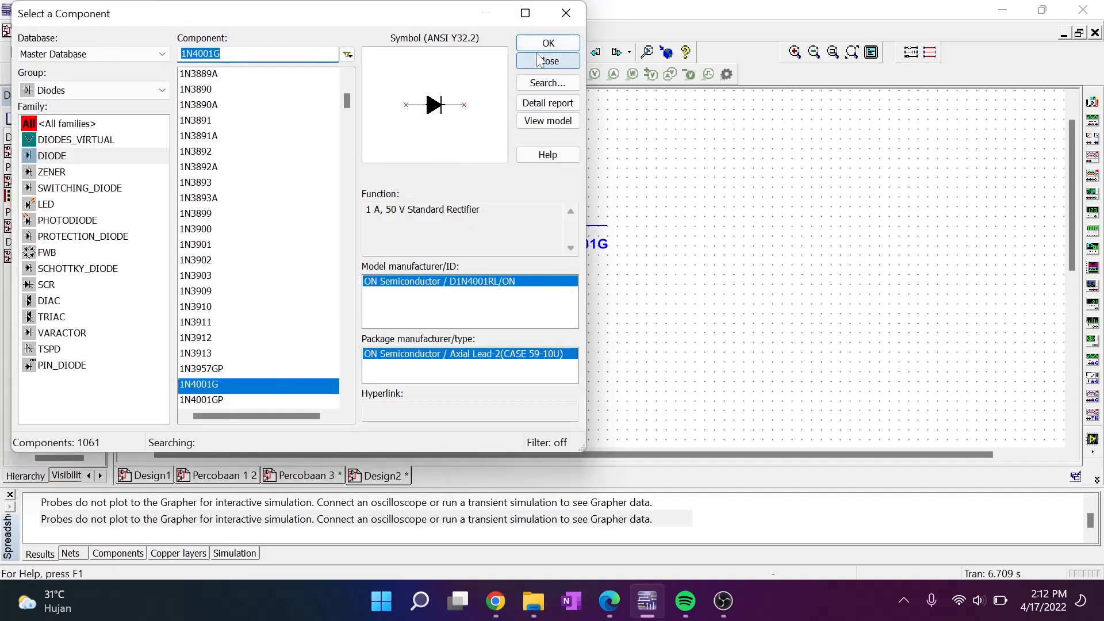
click(541, 61)
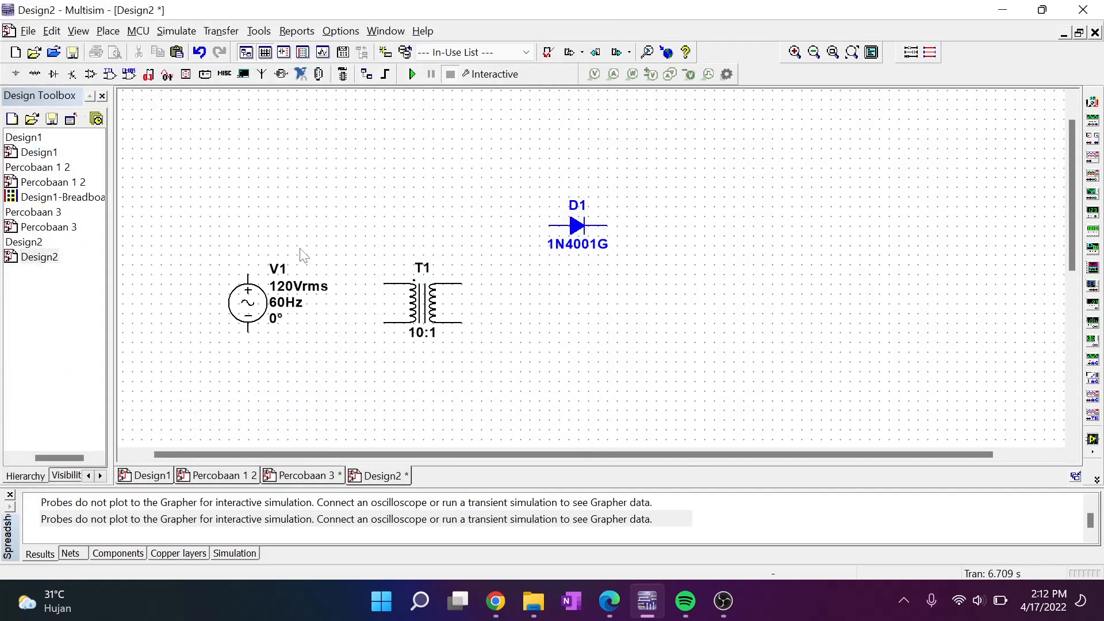
- Set the AC source's RMS voltage to 220 V and its frequency to 50 Hz
double_click(235, 308)
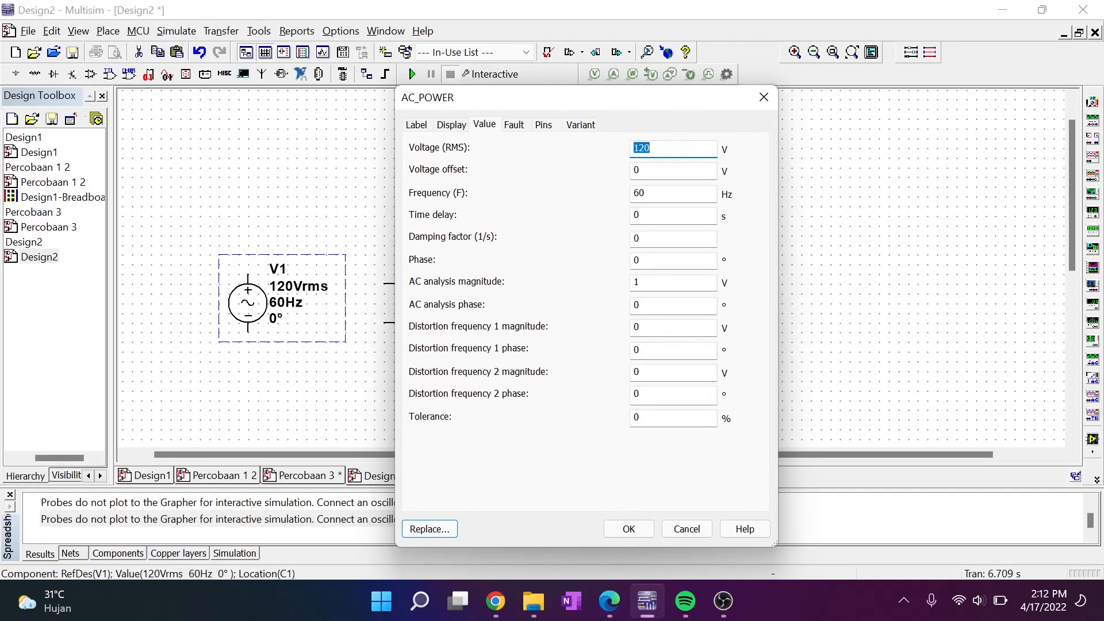
text(22)
key(Tab)
key(Tab)
text(5)
click(632, 528)
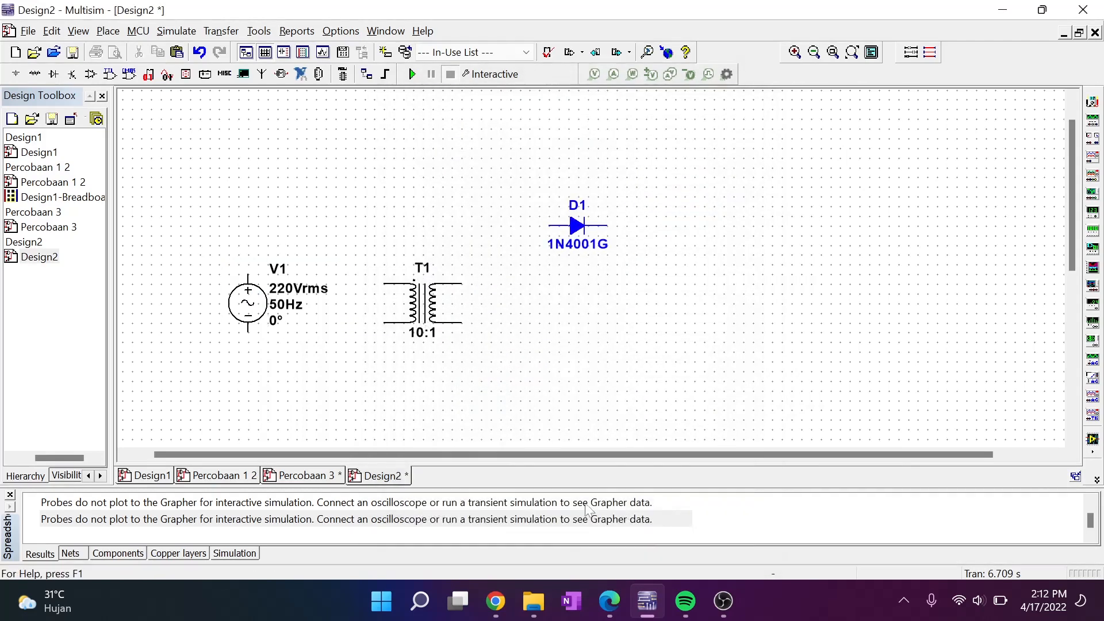
- Wire both terminals of the AC source to the two primary terminals of the transformer
scroll(262, 281, up, 1)
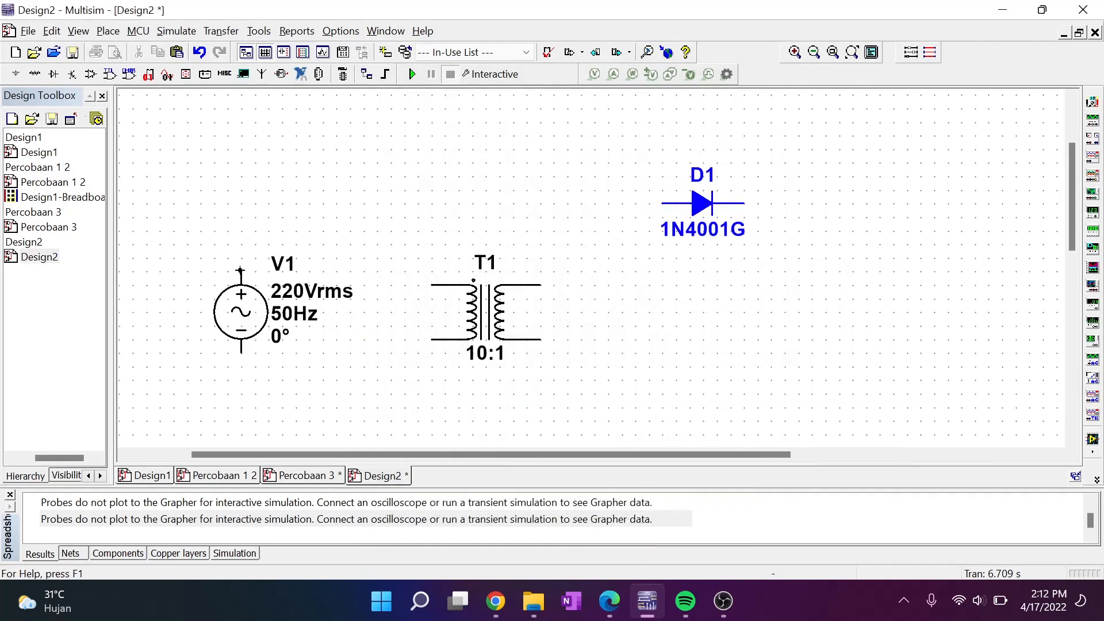
click(240, 270)
click(431, 284)
click(242, 352)
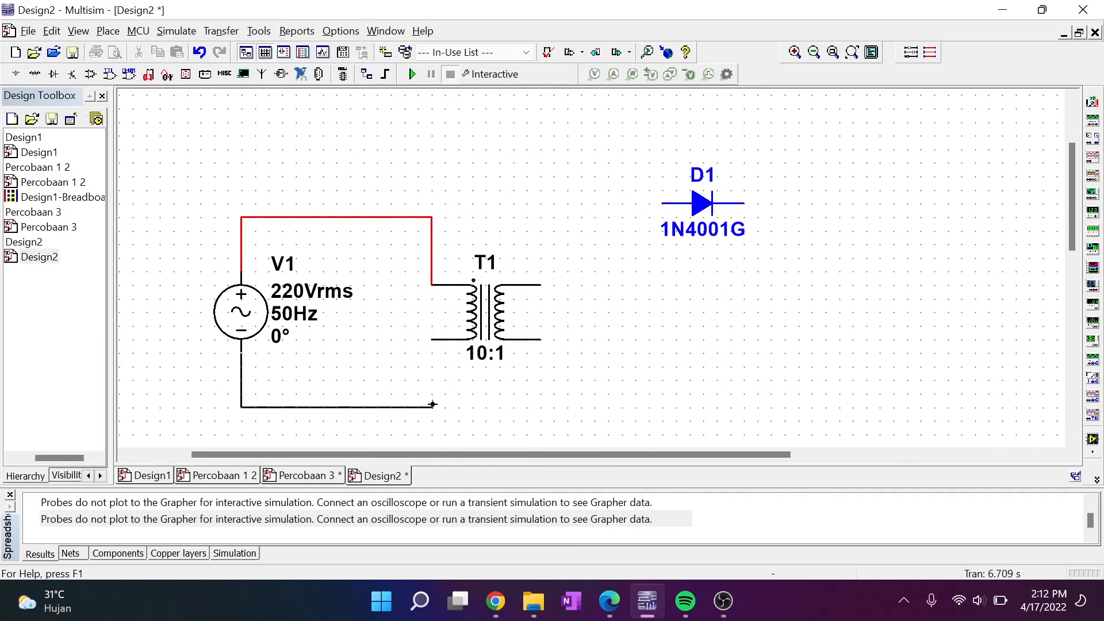
key(Escape)
click(431, 339)
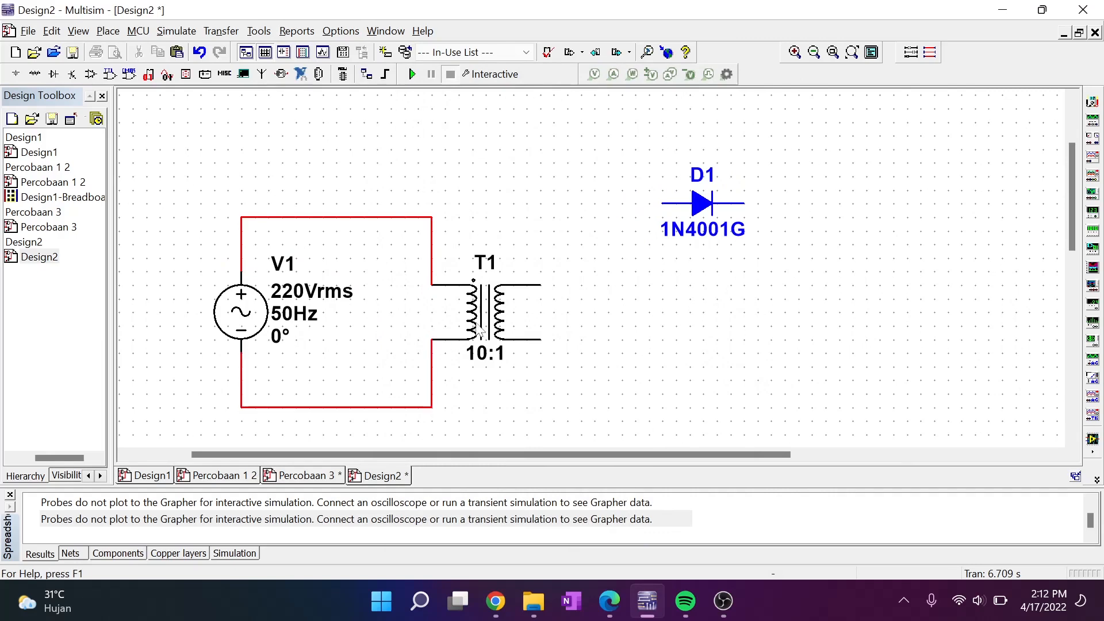
- Set the transformer's number of turns to 220 for primary coil 1 and 12 for secondary coil 1
double_click(493, 262)
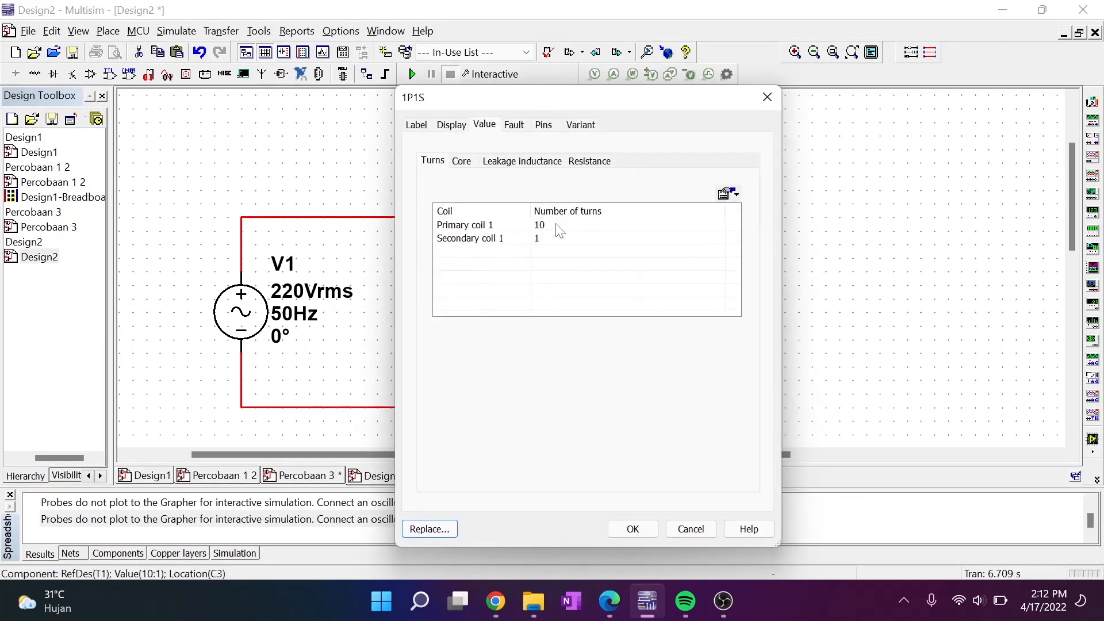
click(555, 224)
click(555, 224)
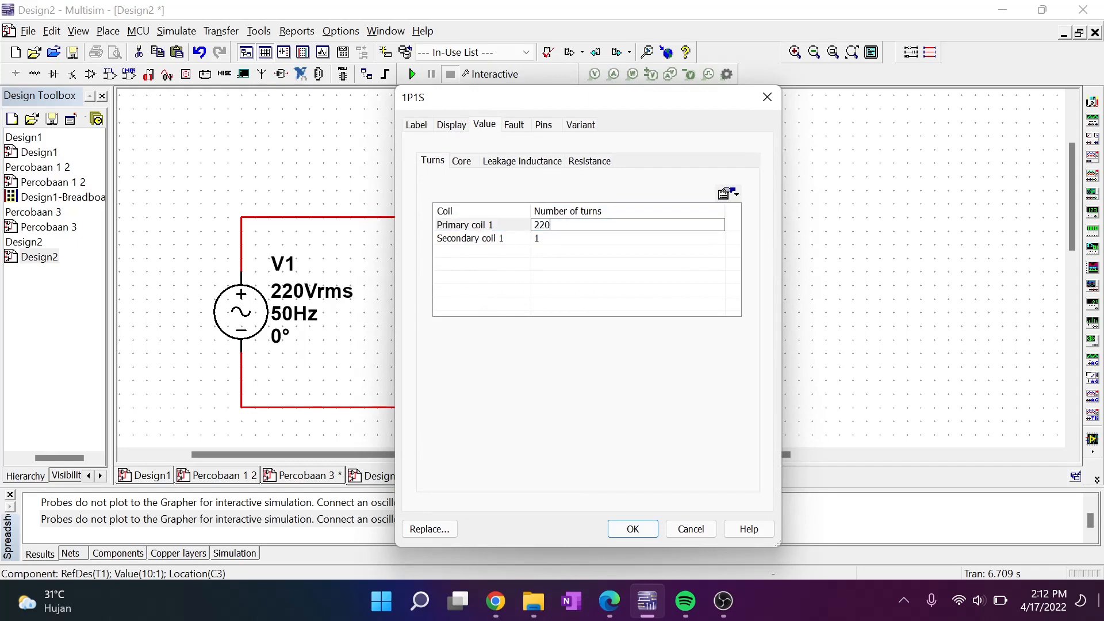
key(Return)
click(549, 240)
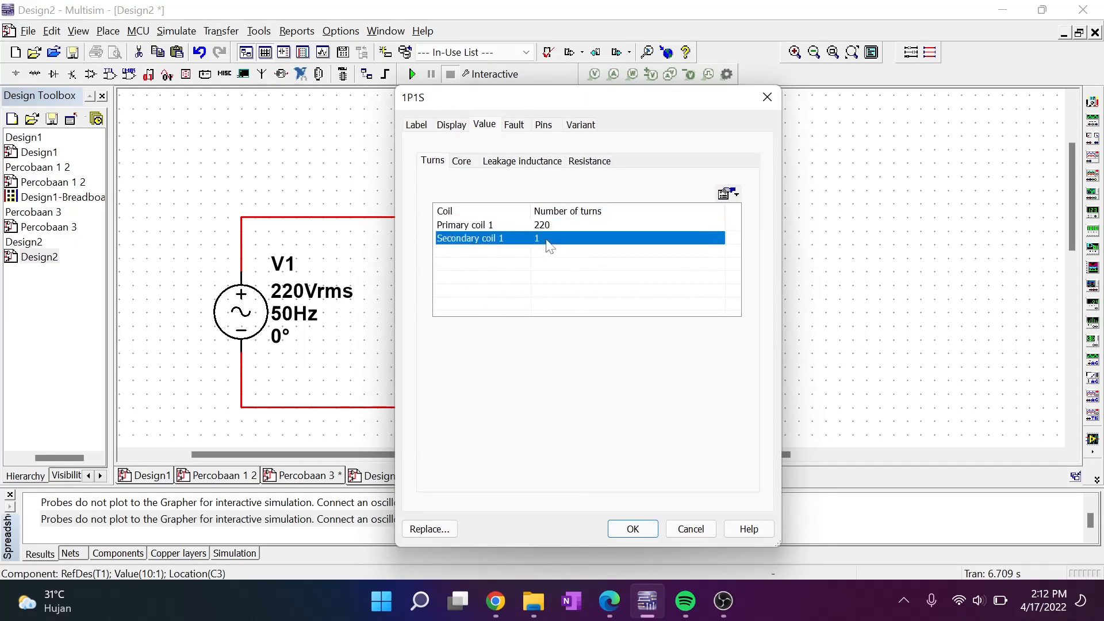
click(549, 241)
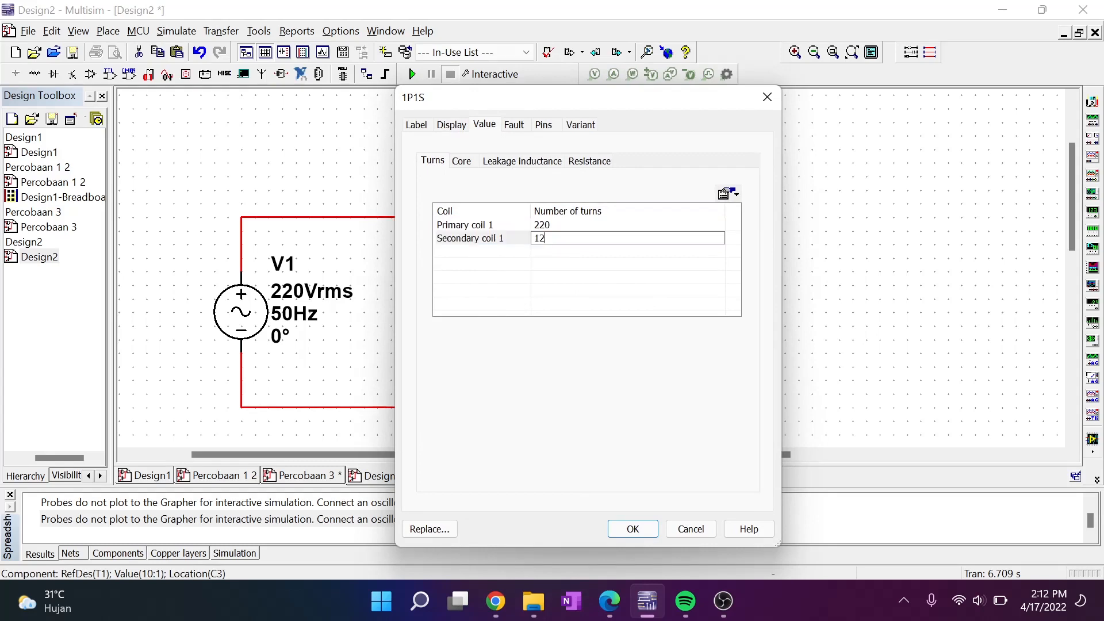
key(Return)
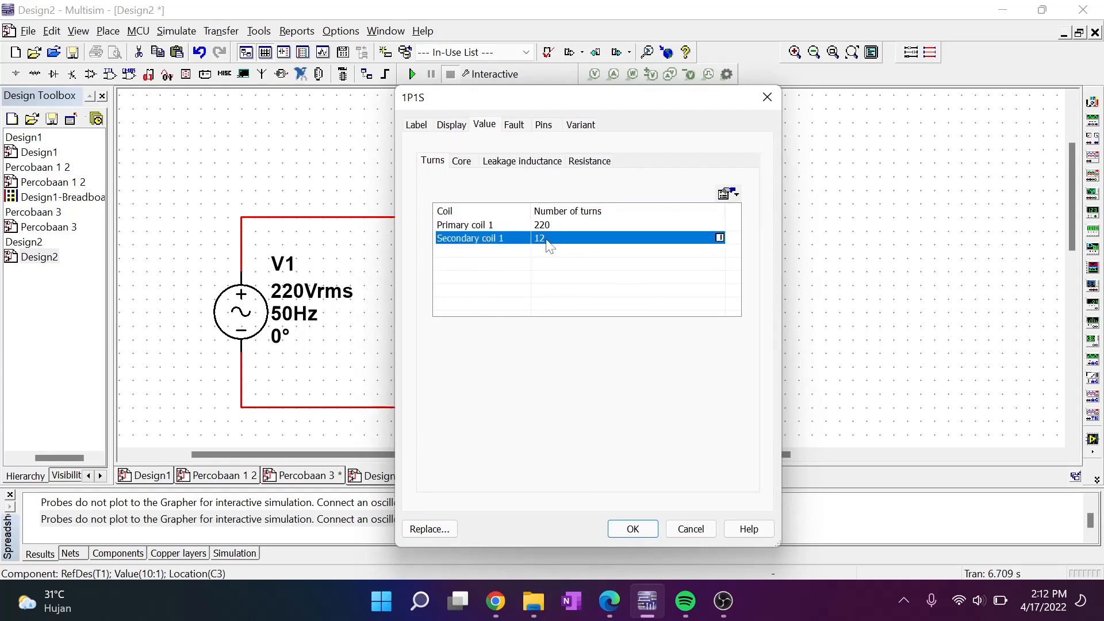
click(647, 529)
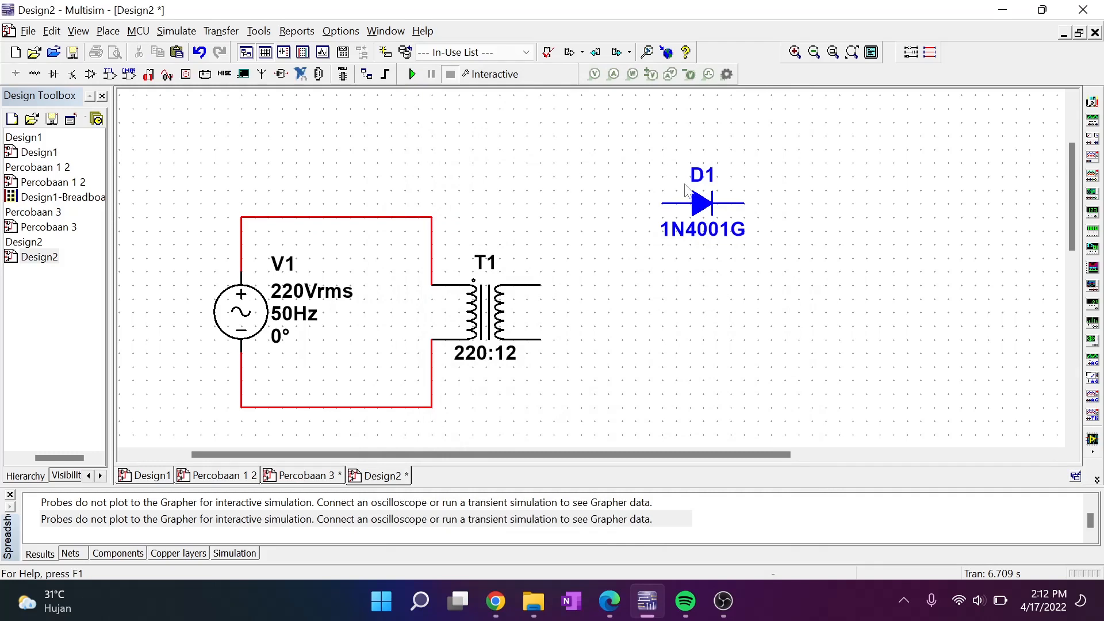
- Shift diode D1 slightly toward the transformer, then copy it and paste a duplicate 1N4001G directly below it
drag(702, 207, 674, 209)
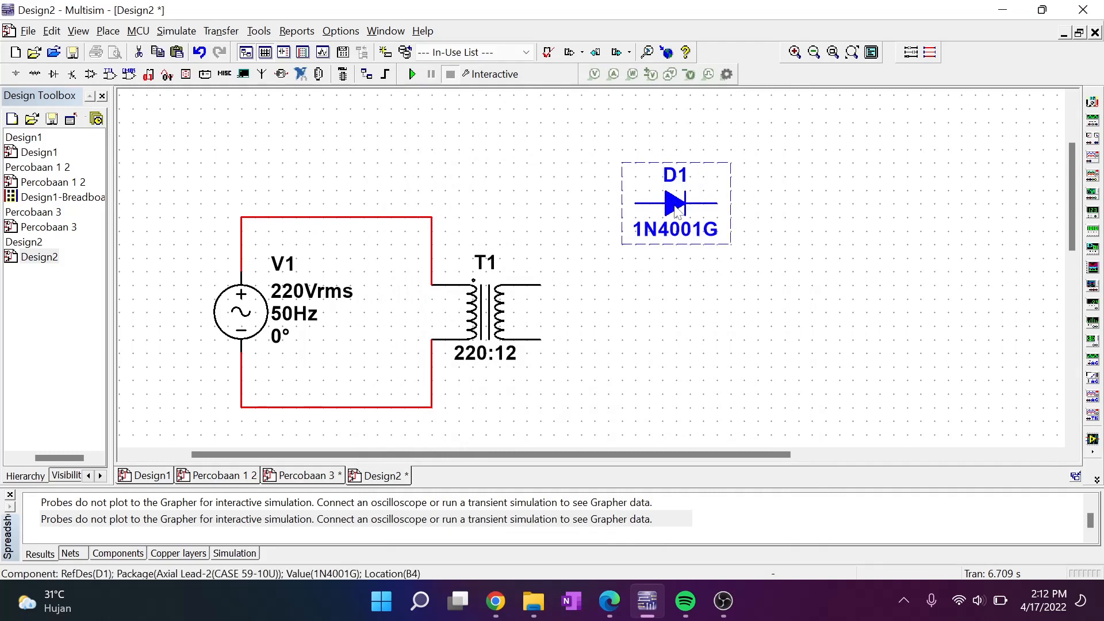
right_click(674, 209)
click(725, 40)
click(631, 320)
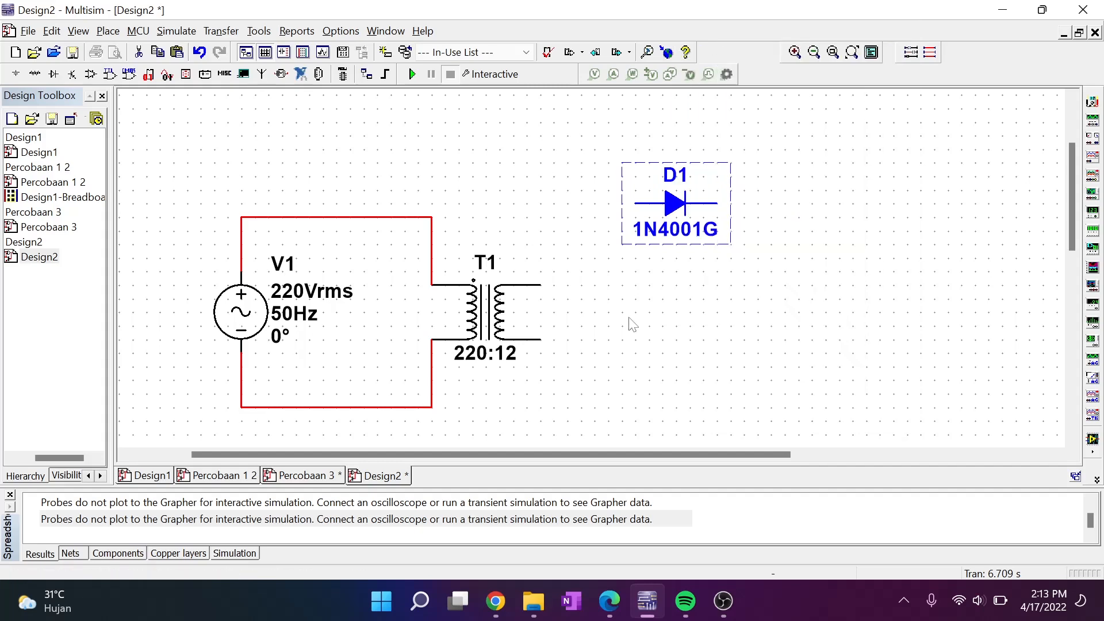
right_click(670, 352)
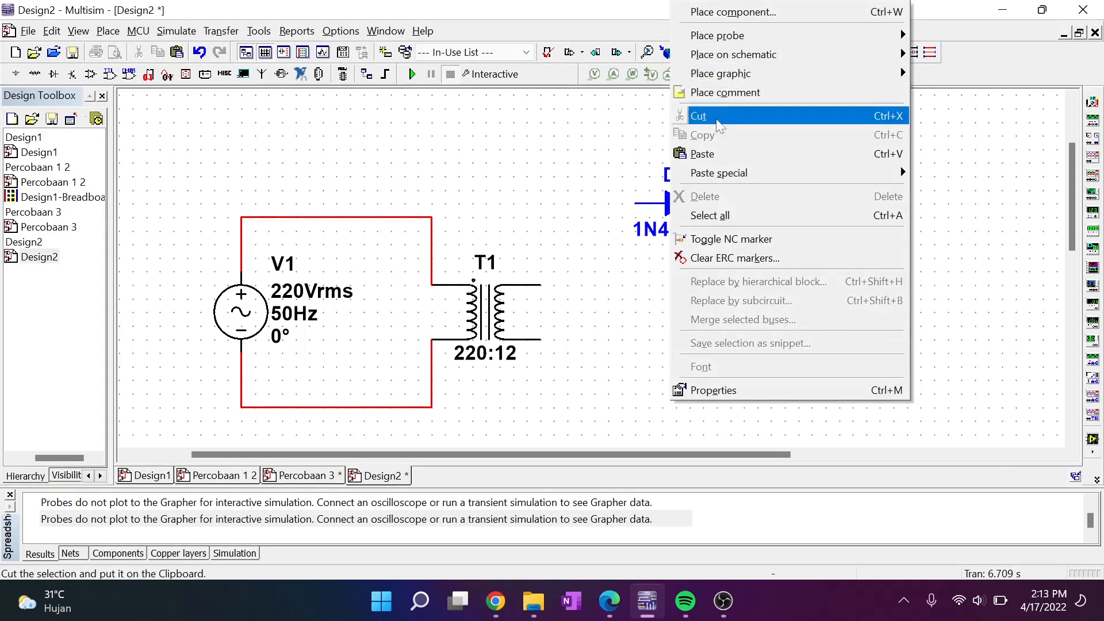
click(729, 157)
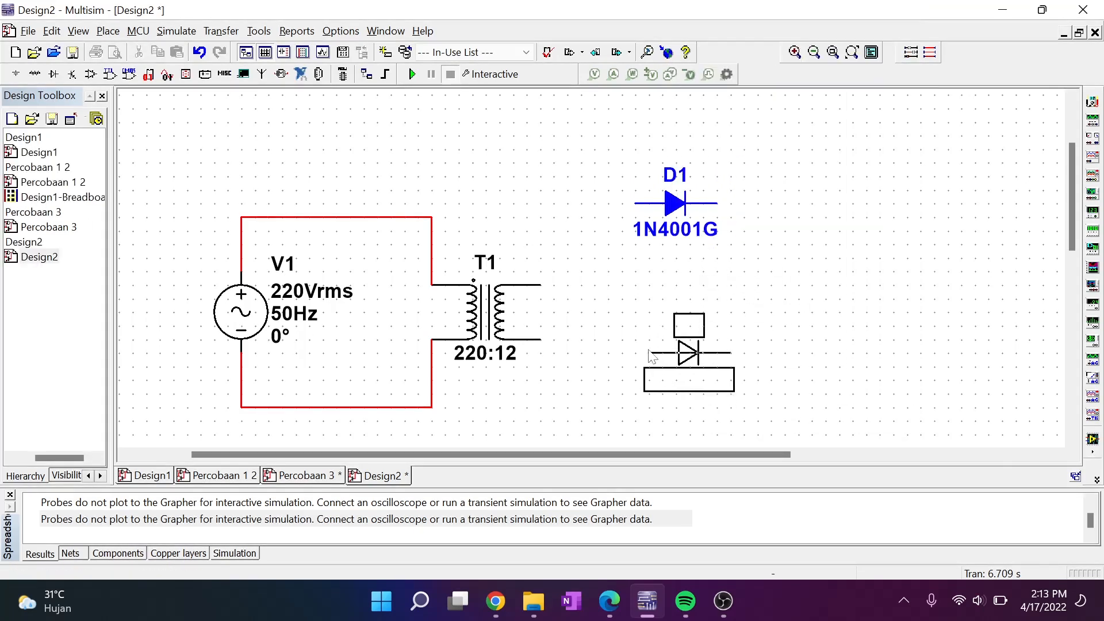
click(635, 363)
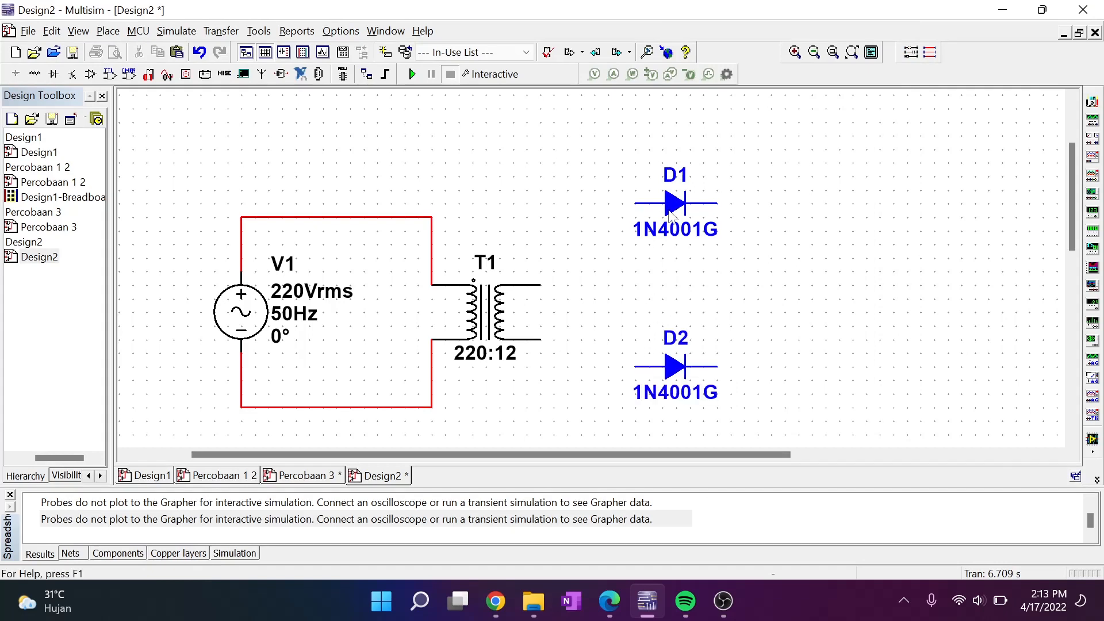
- Move D1 down closer to D2 and paste two more 1N4001G diodes, one to the right of each, forming a two-by-two grid
drag(670, 215, 667, 240)
right_click(673, 241)
click(811, 249)
right_click(807, 248)
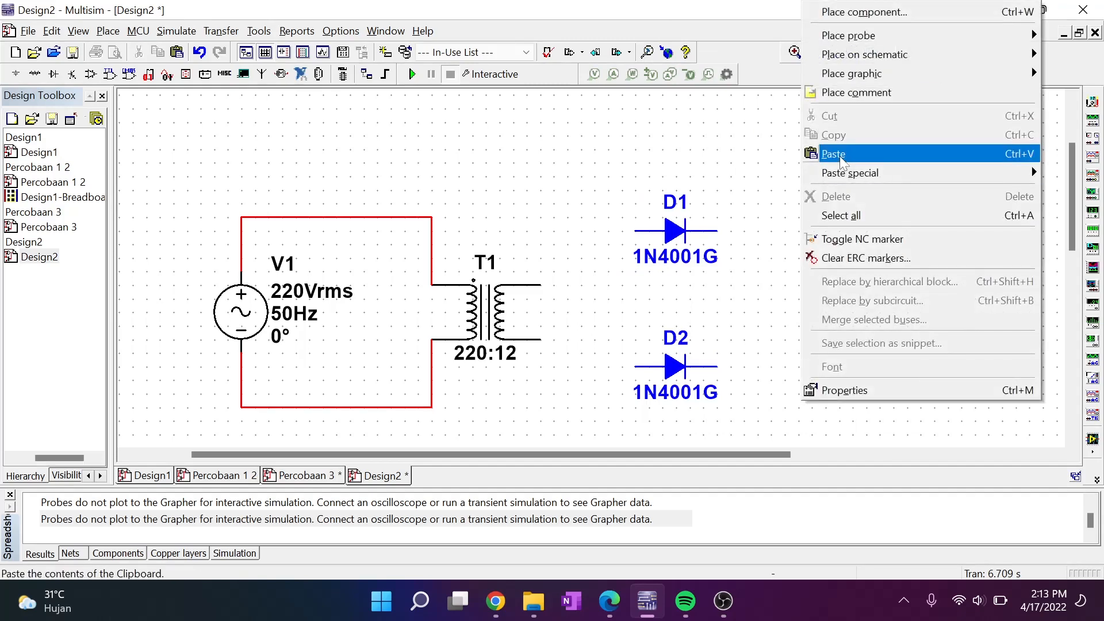
click(841, 159)
click(758, 230)
right_click(803, 322)
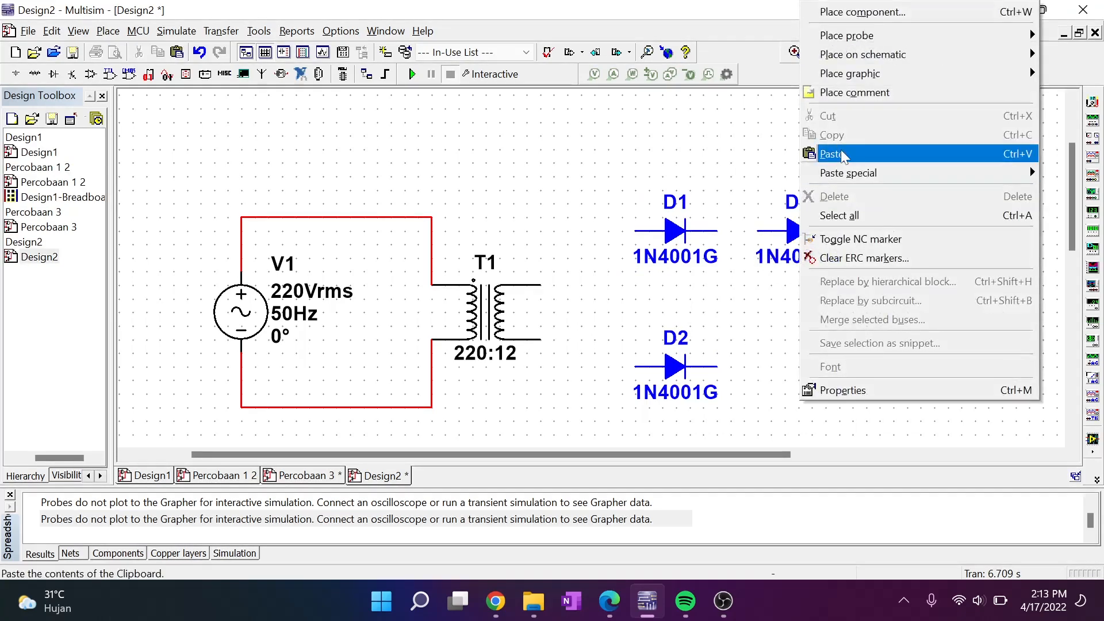
click(841, 154)
click(775, 350)
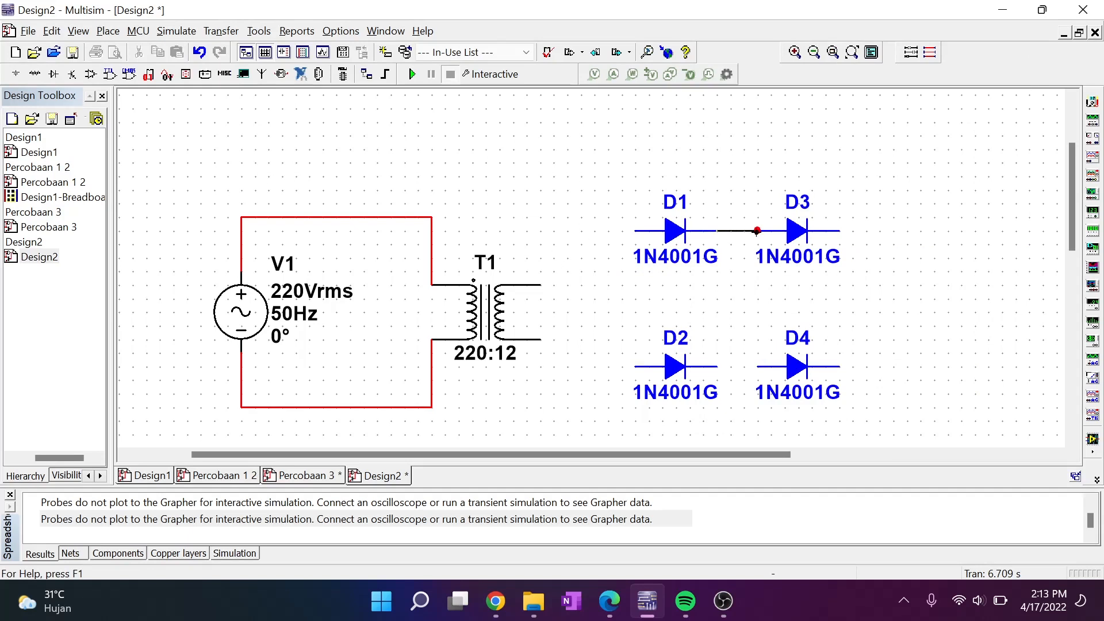
- Wire the four diodes into a bridge loop: D1 to D3, D2 to D4, both anodes of D1 and D2, and both cathodes of D3 and D4
click(756, 230)
click(631, 231)
click(634, 367)
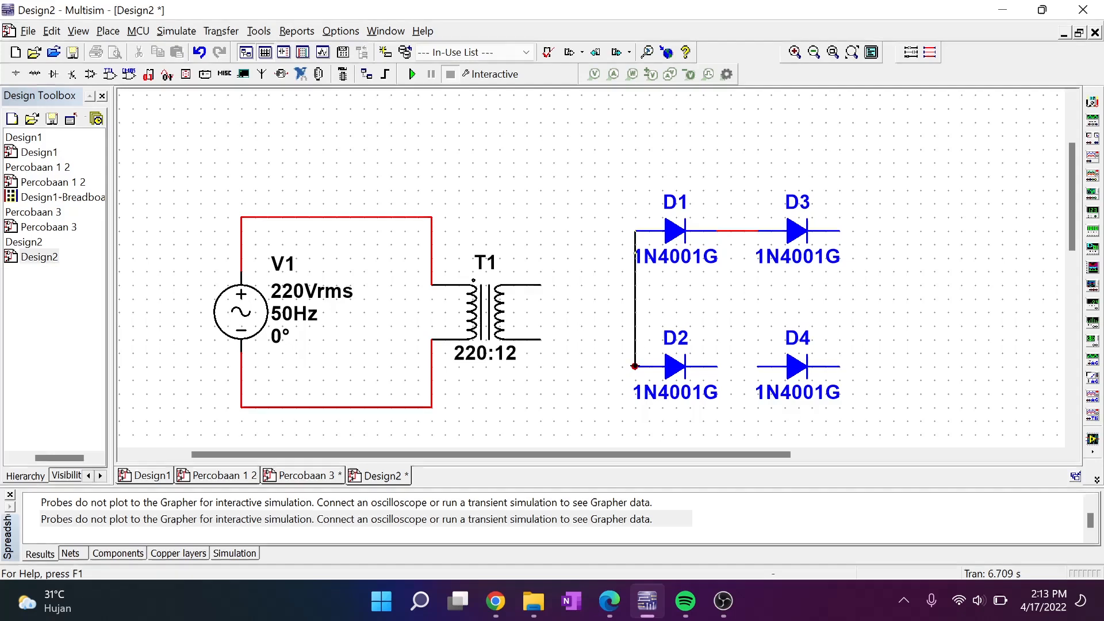
click(755, 366)
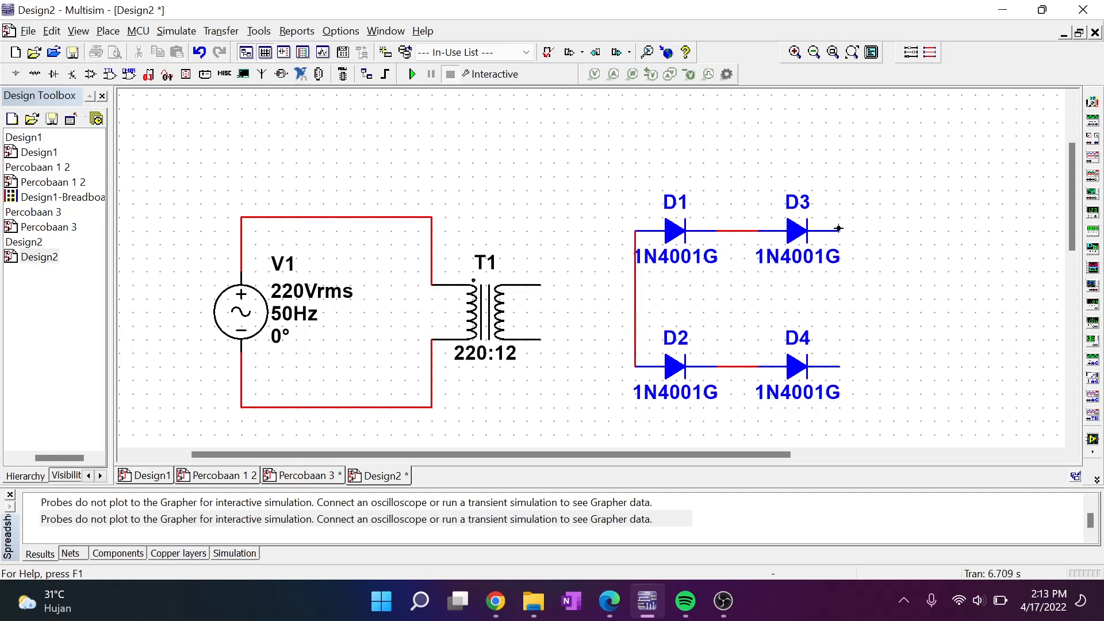
click(838, 229)
click(840, 366)
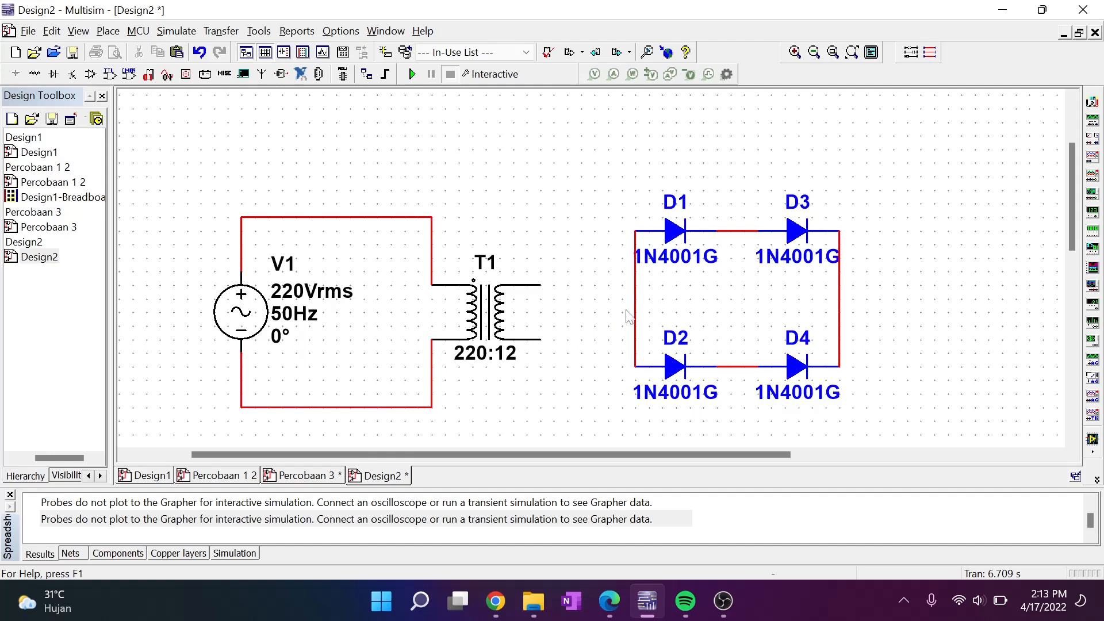
- Wire the transformer's upper secondary terminal to the D1–D3 node and its lower secondary terminal to the D2–D4 node
click(544, 284)
click(743, 230)
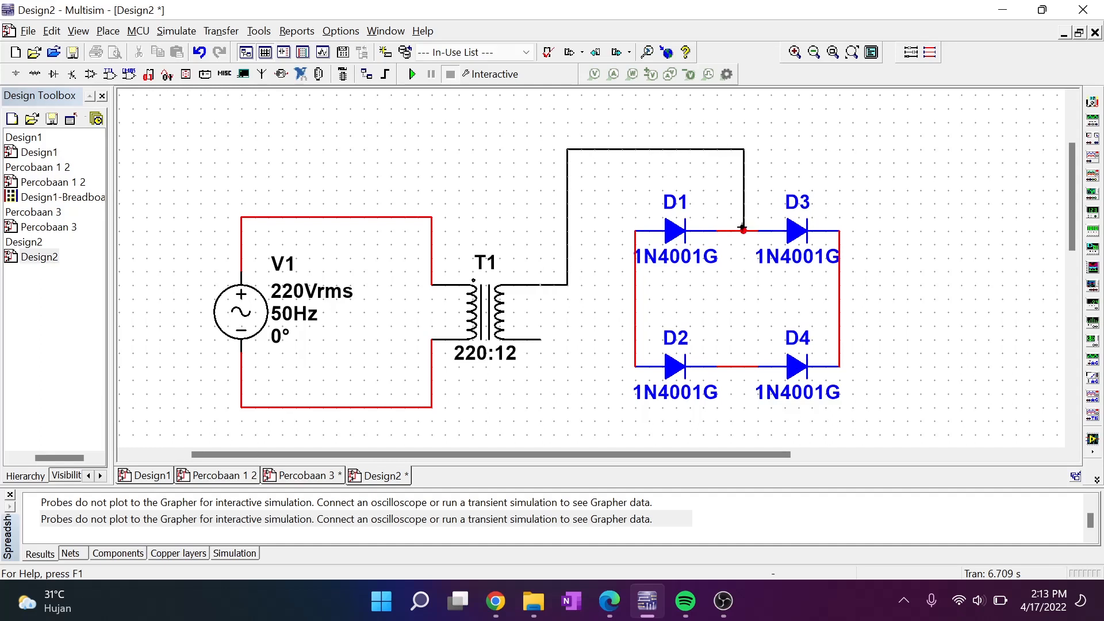
click(541, 340)
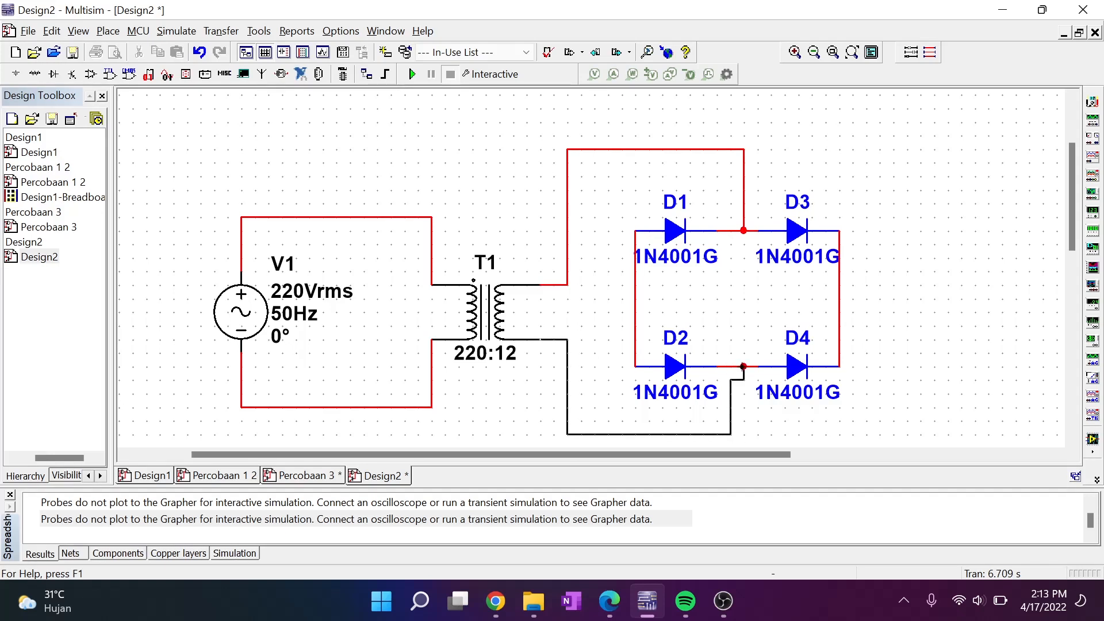
click(731, 366)
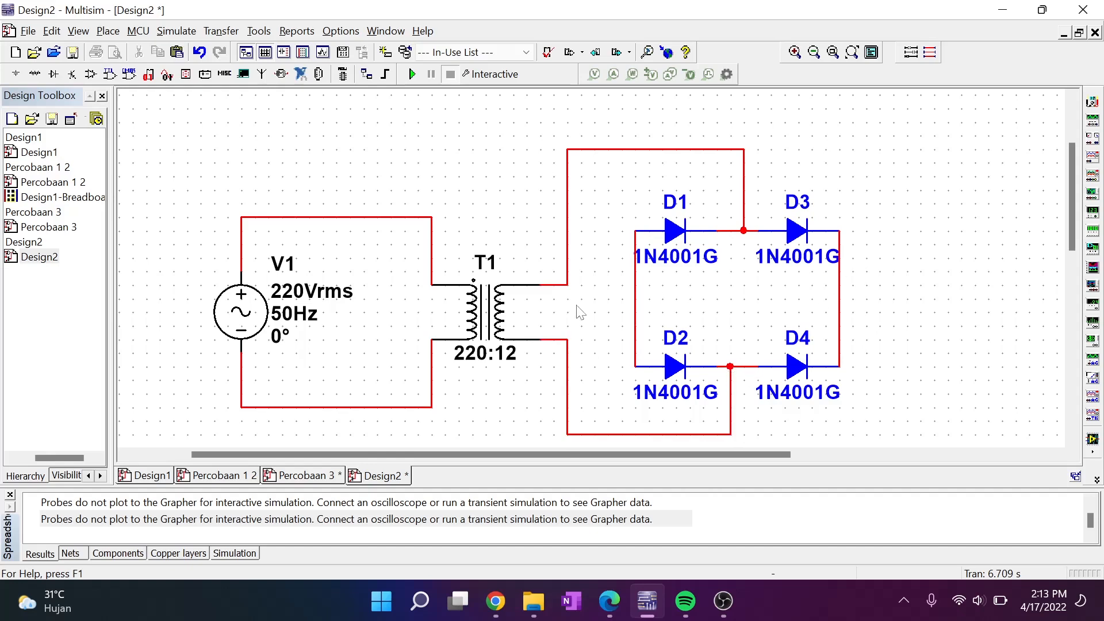
- Place a GROUND from the POWER_SOURCES family left of the diode bridge and wire it to the D1–D2 connection
click(16, 74)
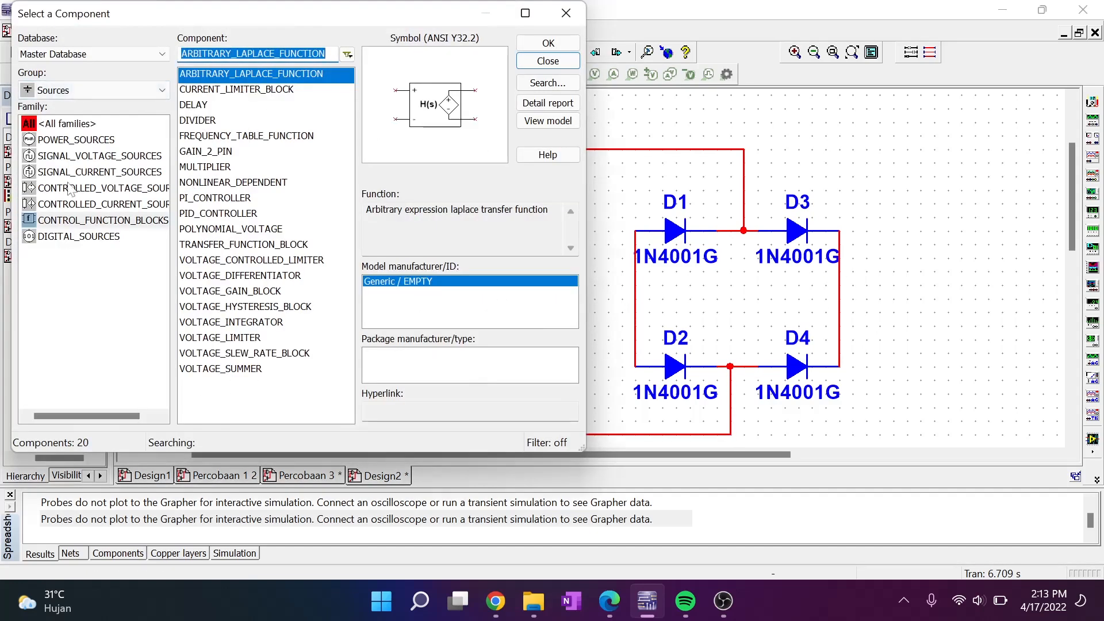
click(73, 140)
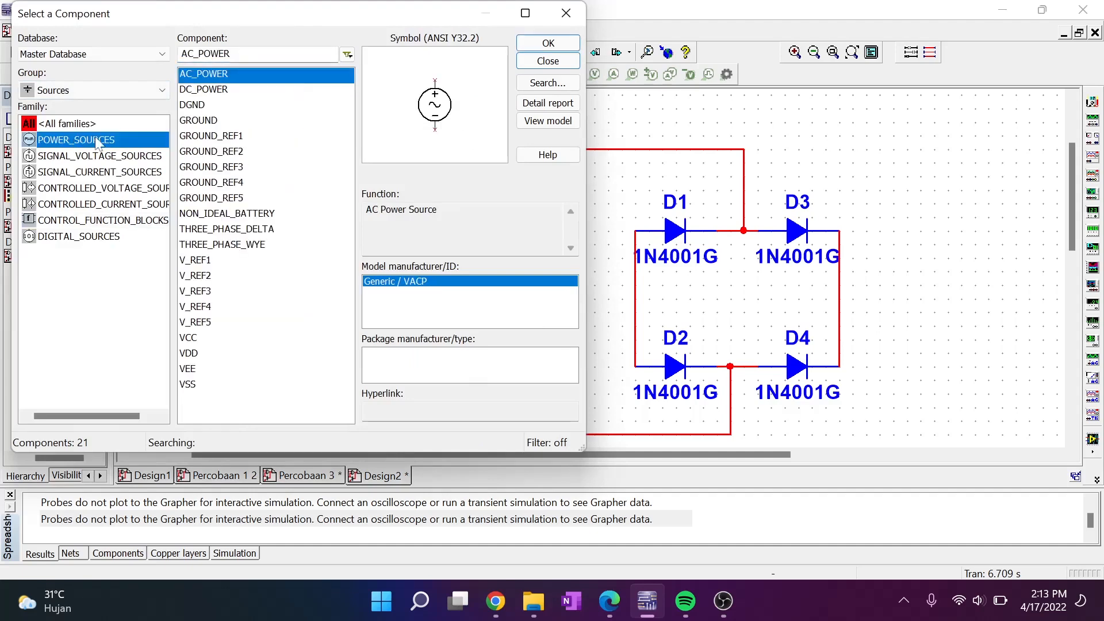
click(230, 120)
click(548, 44)
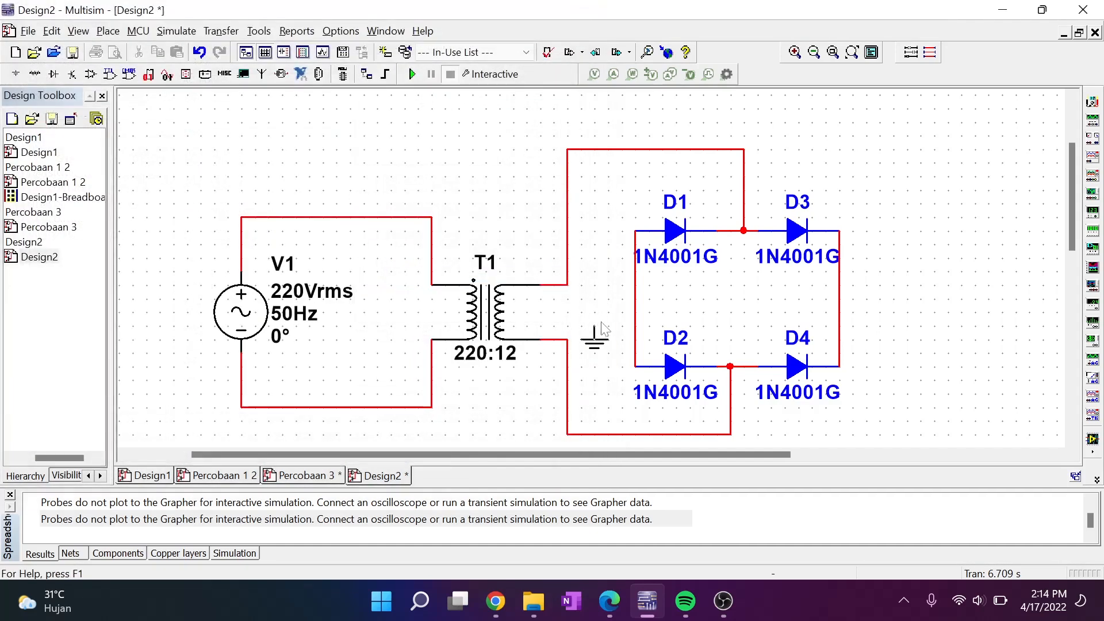
click(608, 332)
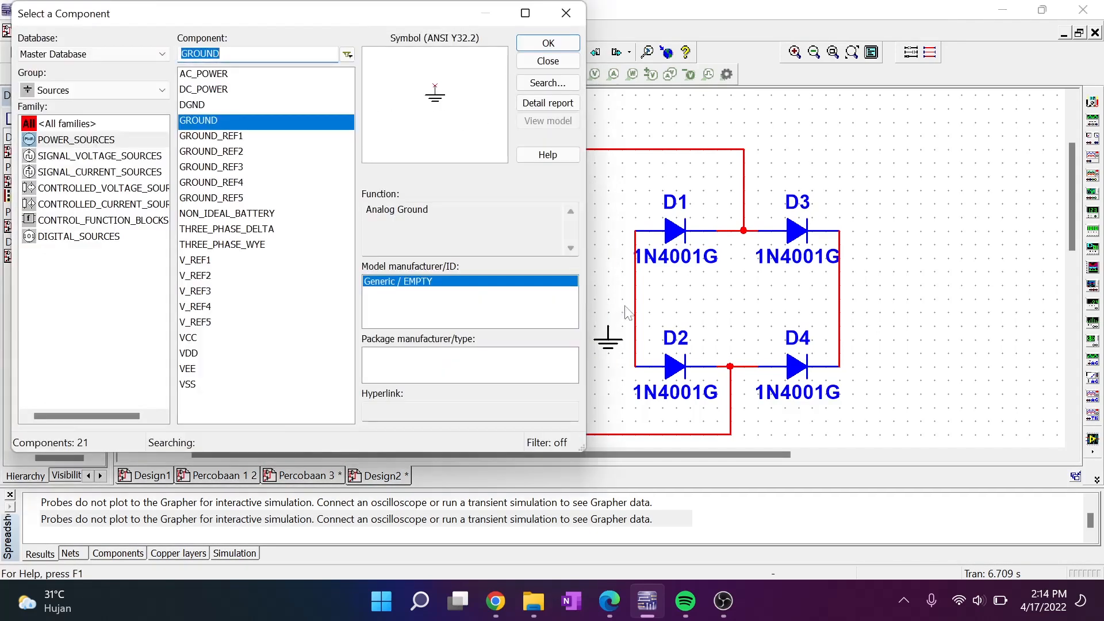
click(546, 63)
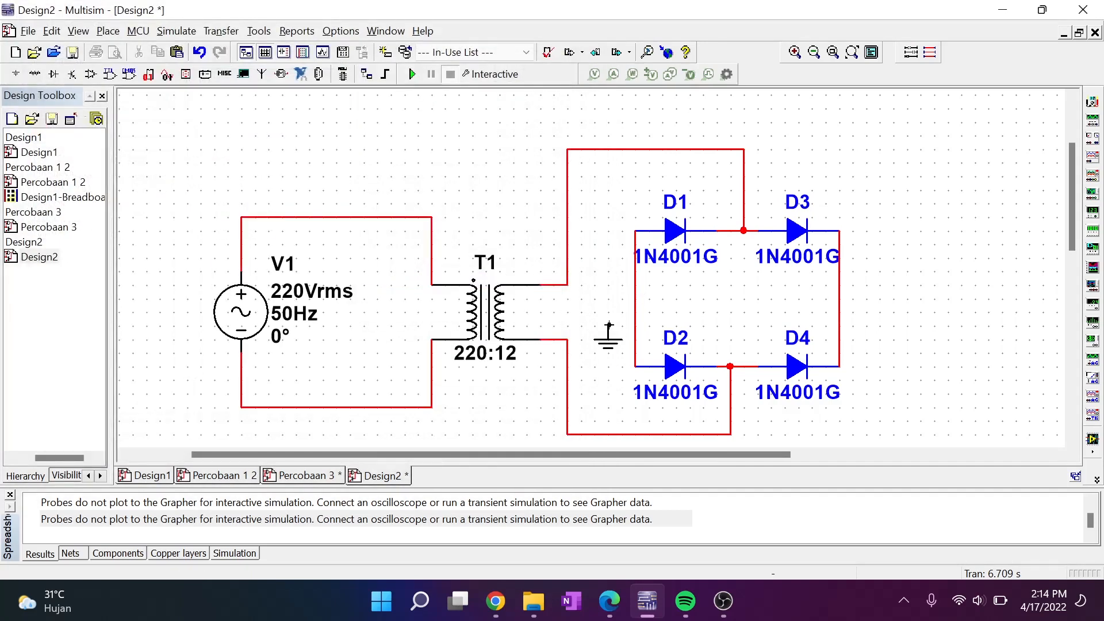
drag(634, 299, 608, 327)
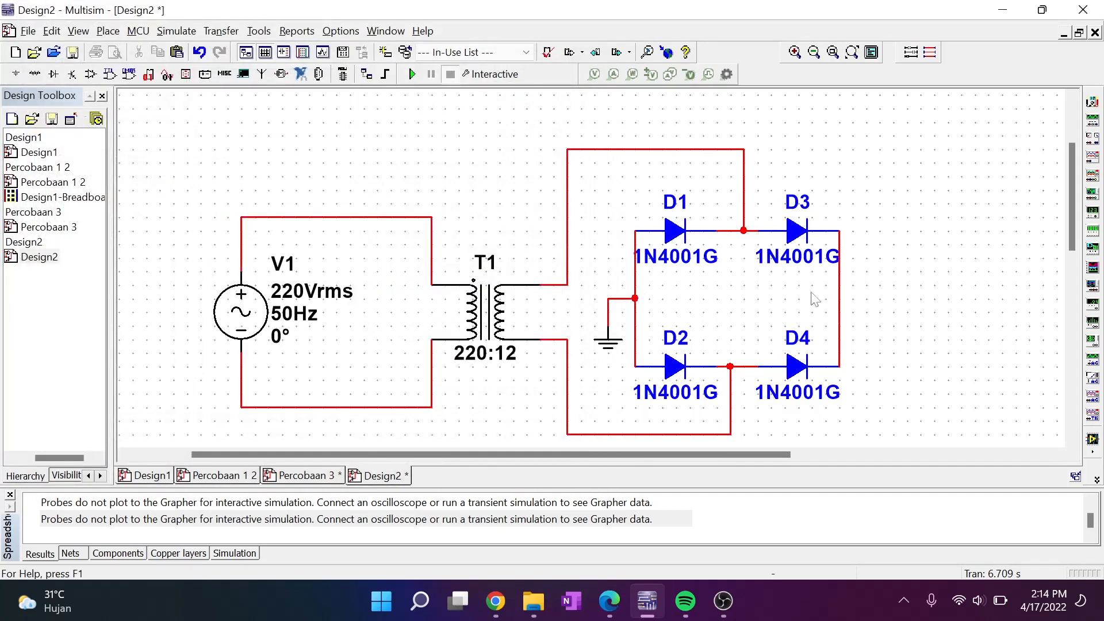
- Delete the ground symbol attached to the D1–D2 side of the diode bridge
scroll(770, 316, right, 5)
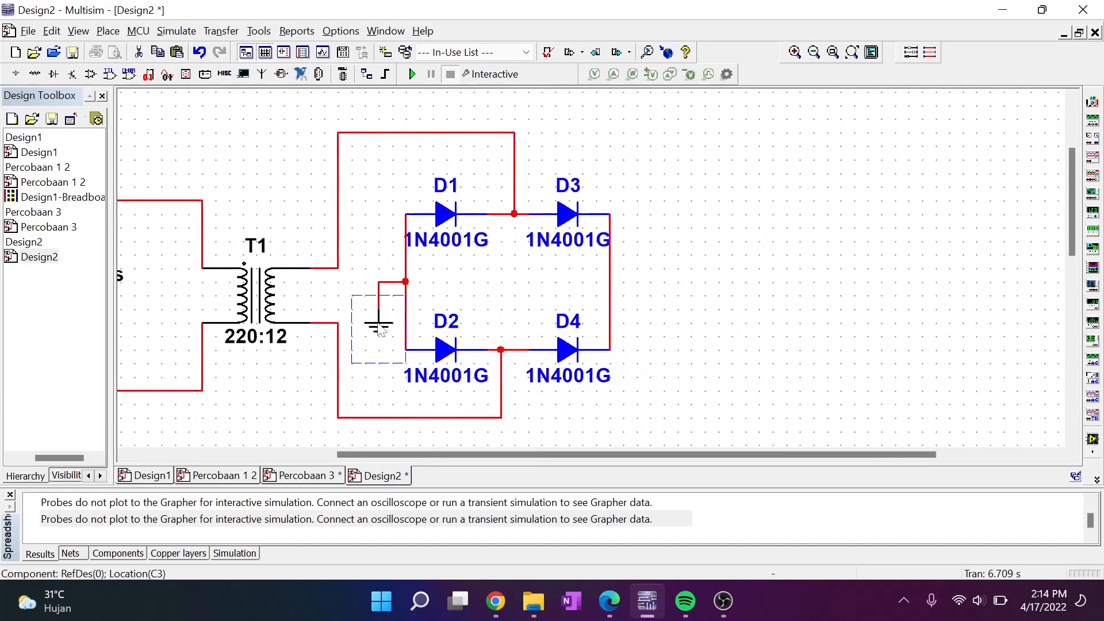
key(Delete)
- Place a 470 µF capacitor from the CAPACITOR family to the right of the diode bridge
drag(567, 287, 335, 298)
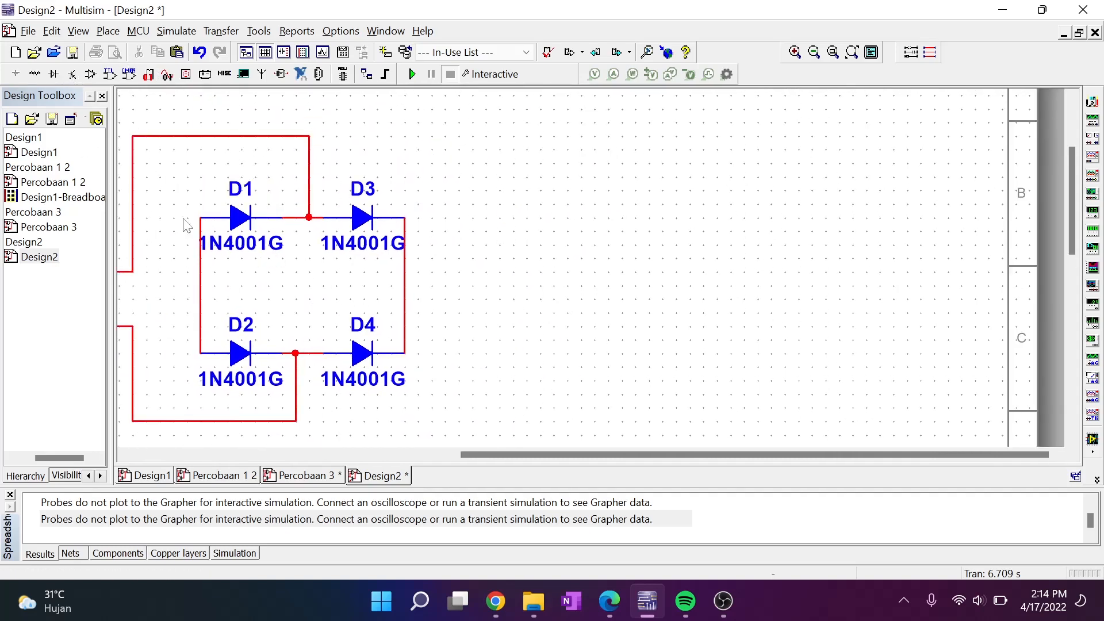
click(35, 74)
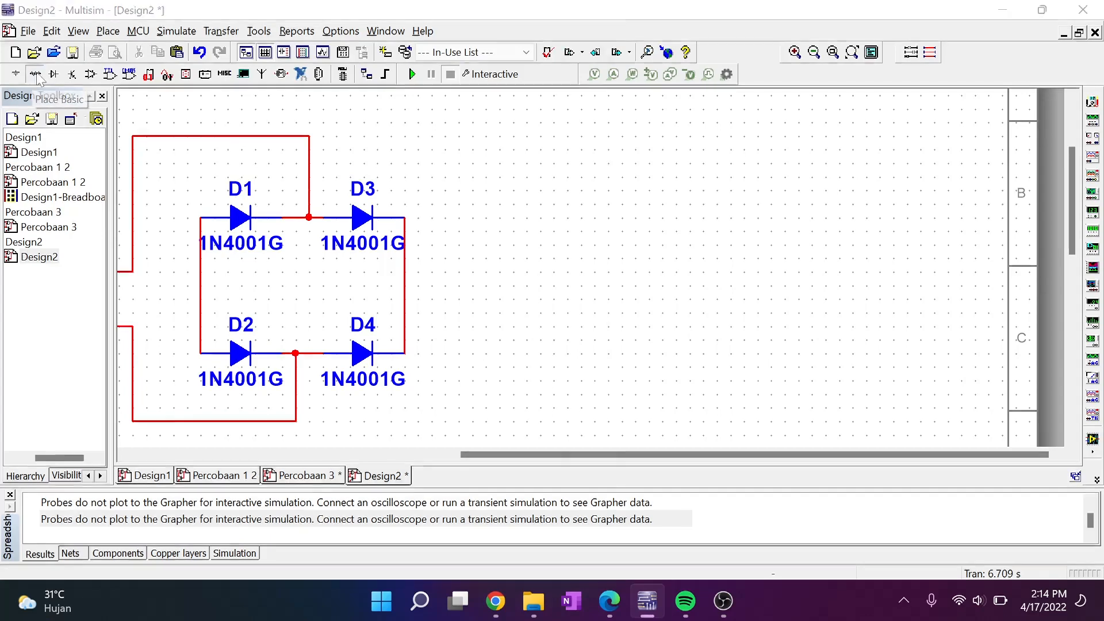
scroll(62, 265, down, 2)
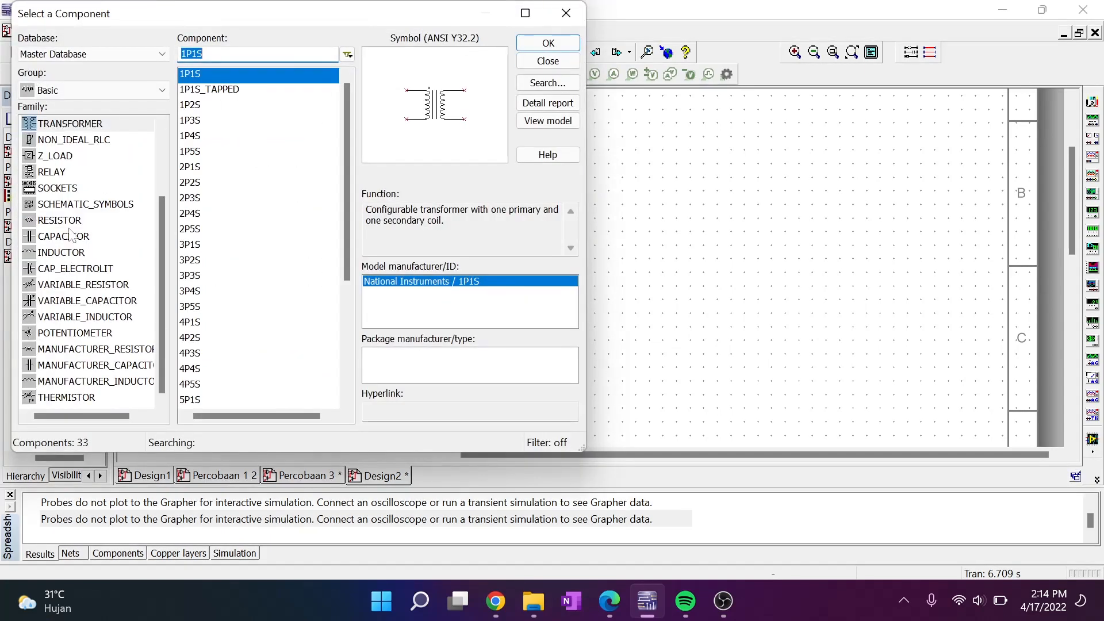
click(64, 223)
click(70, 238)
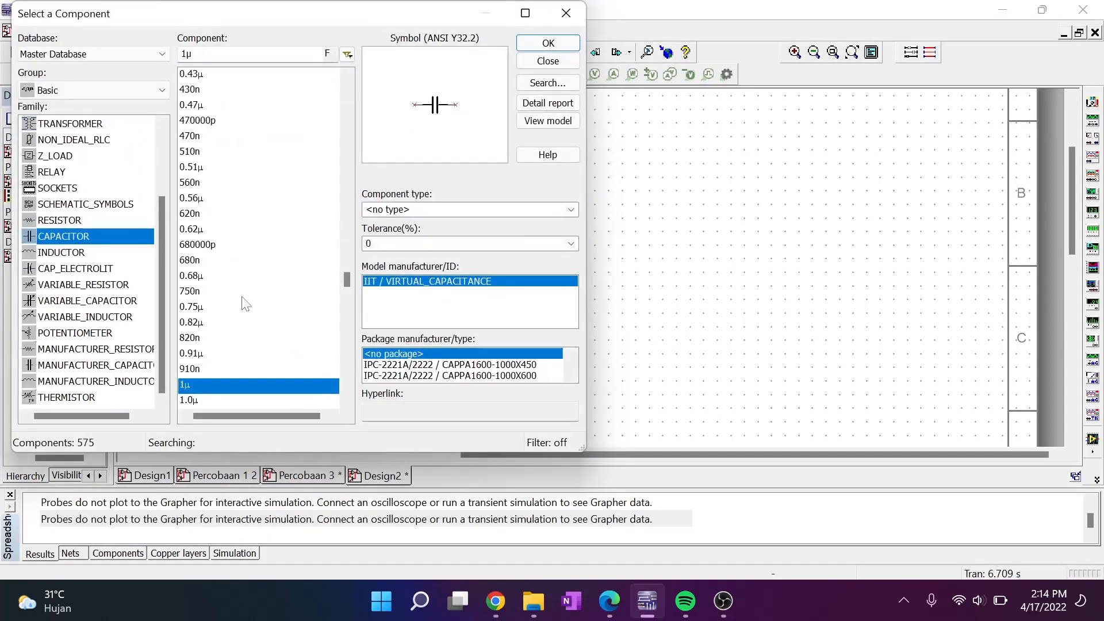
scroll(250, 300, down, 6)
scroll(250, 300, down, 10)
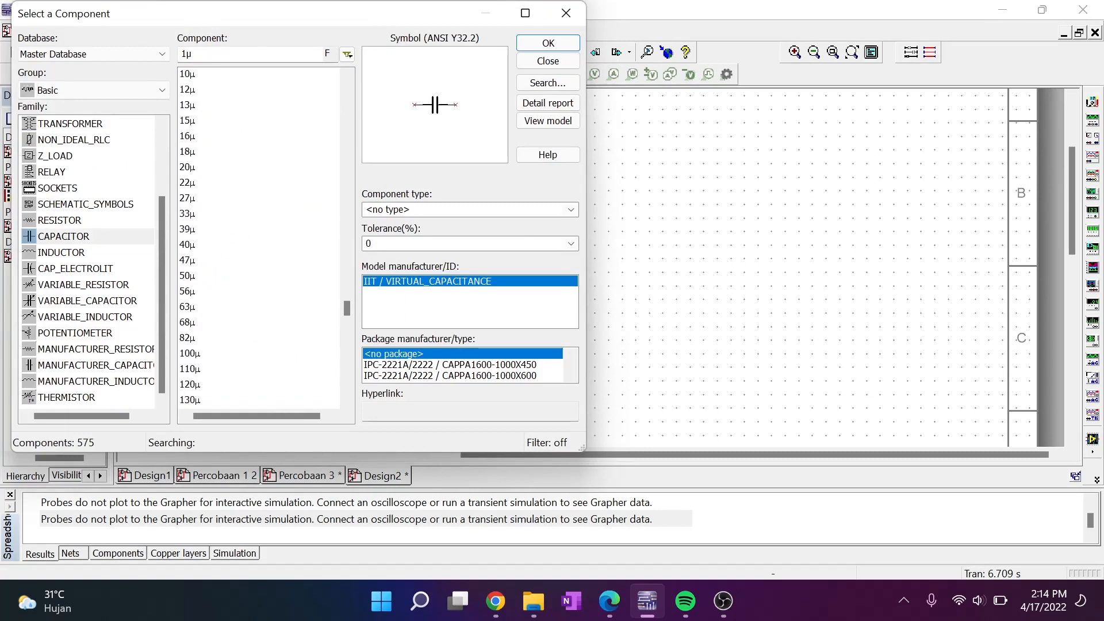
click(253, 54)
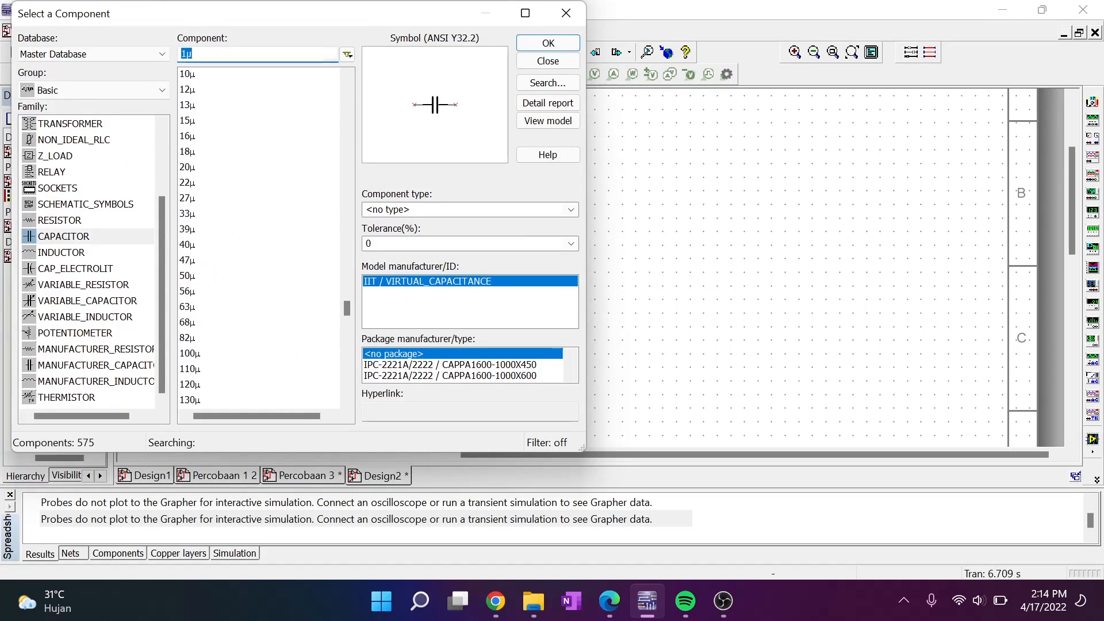
text(470)
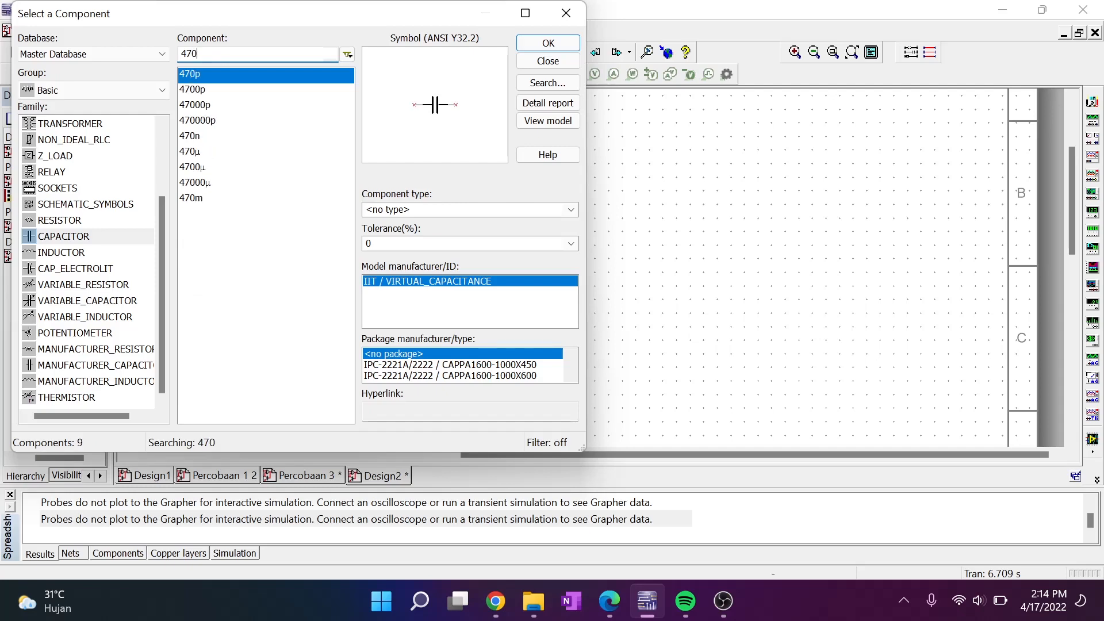
click(224, 151)
click(548, 43)
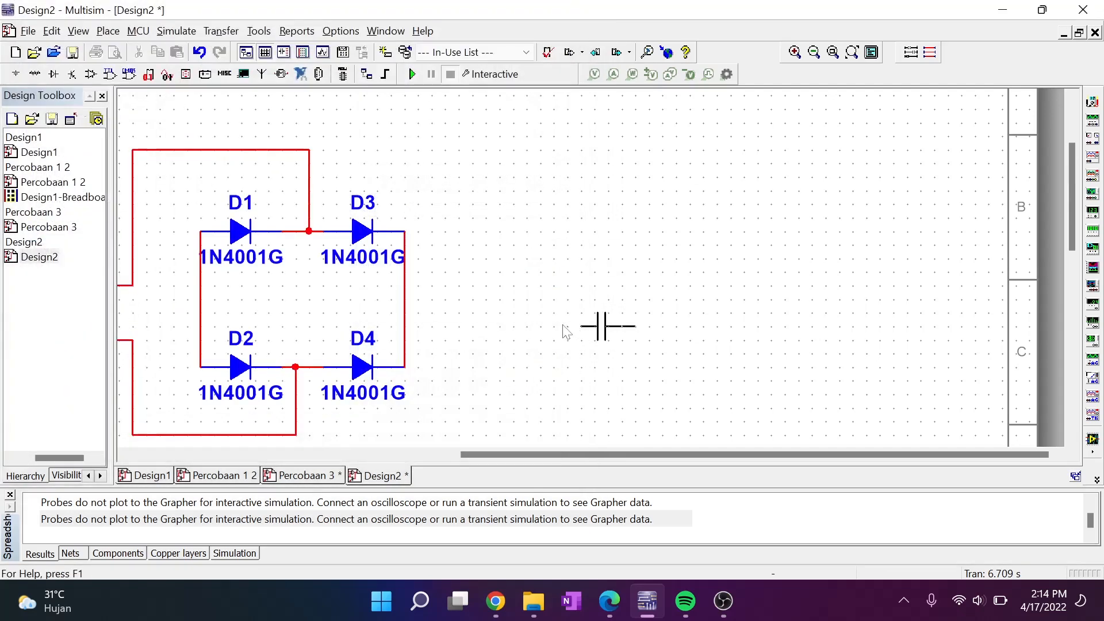
click(523, 299)
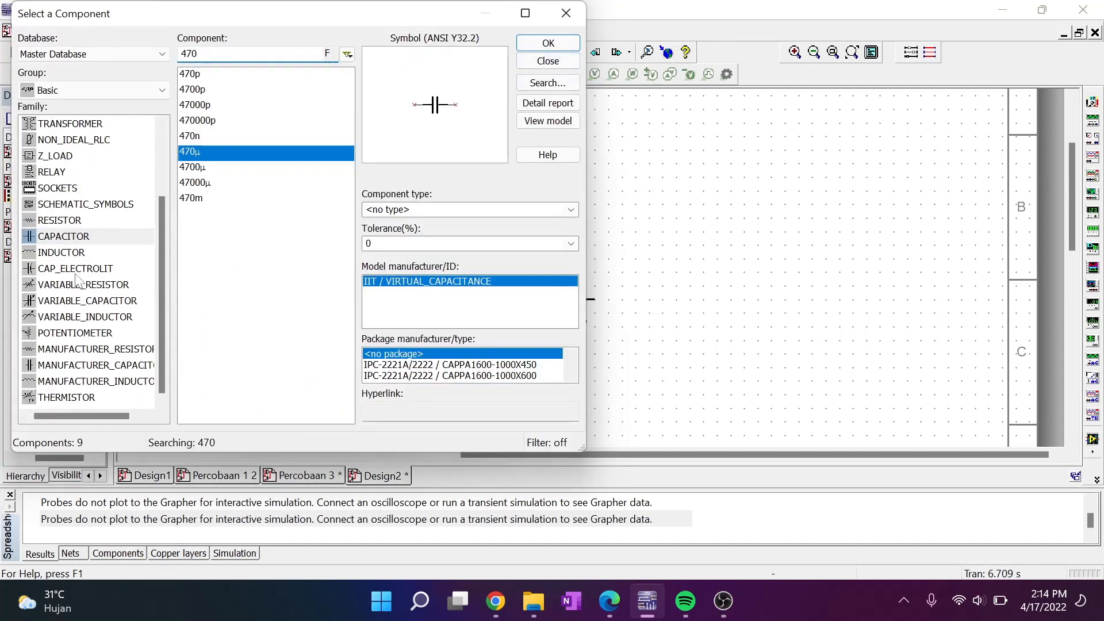
- Place a 150 Ω resistor from the RESISTOR family to the right of the capacitor
click(59, 221)
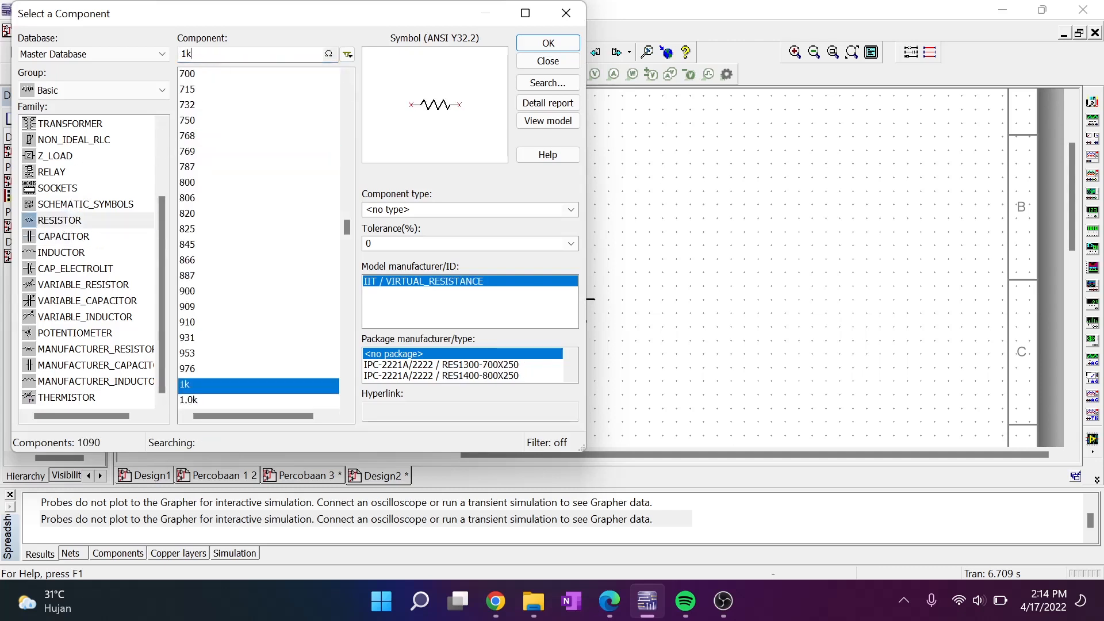
text(150m)
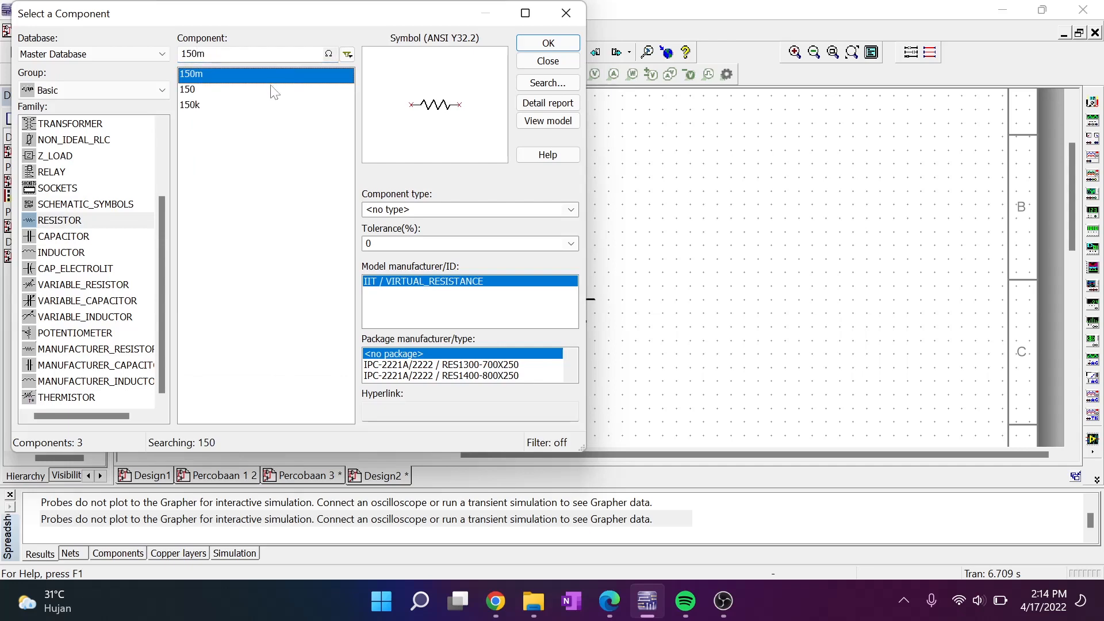
click(279, 90)
click(568, 44)
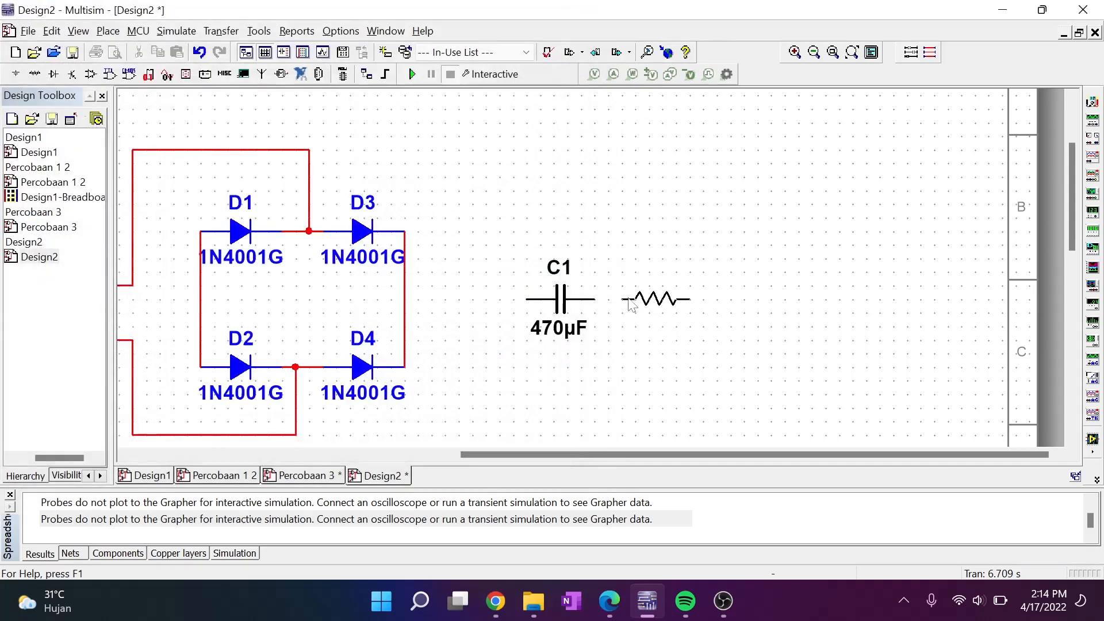
click(632, 305)
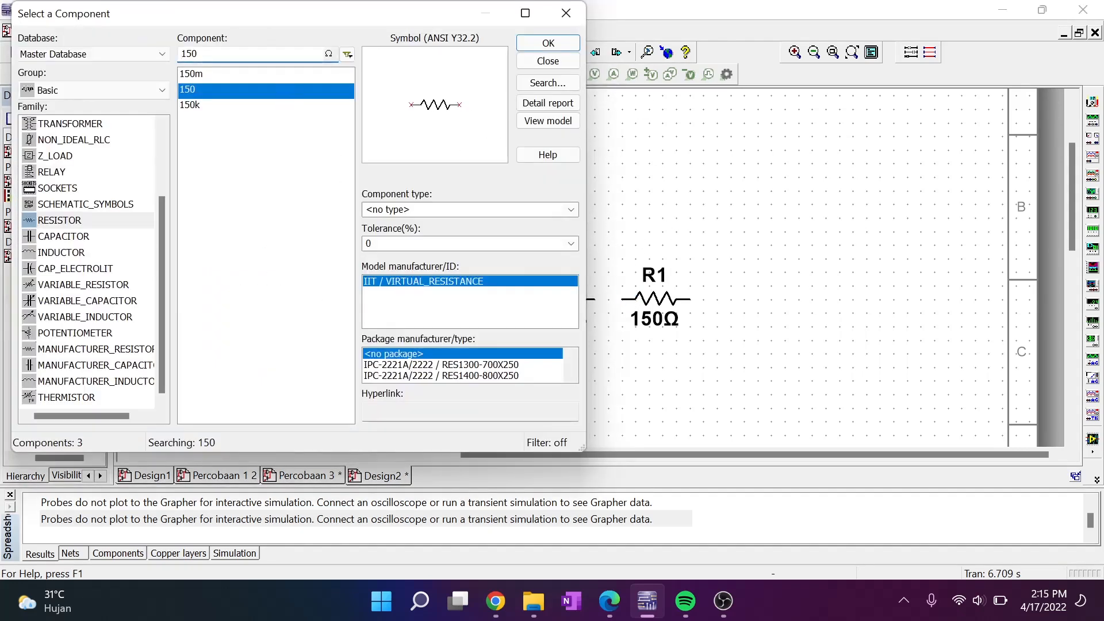
- Place a 47 kΩ resistor from the RESISTOR family to the right of R1
text(47)
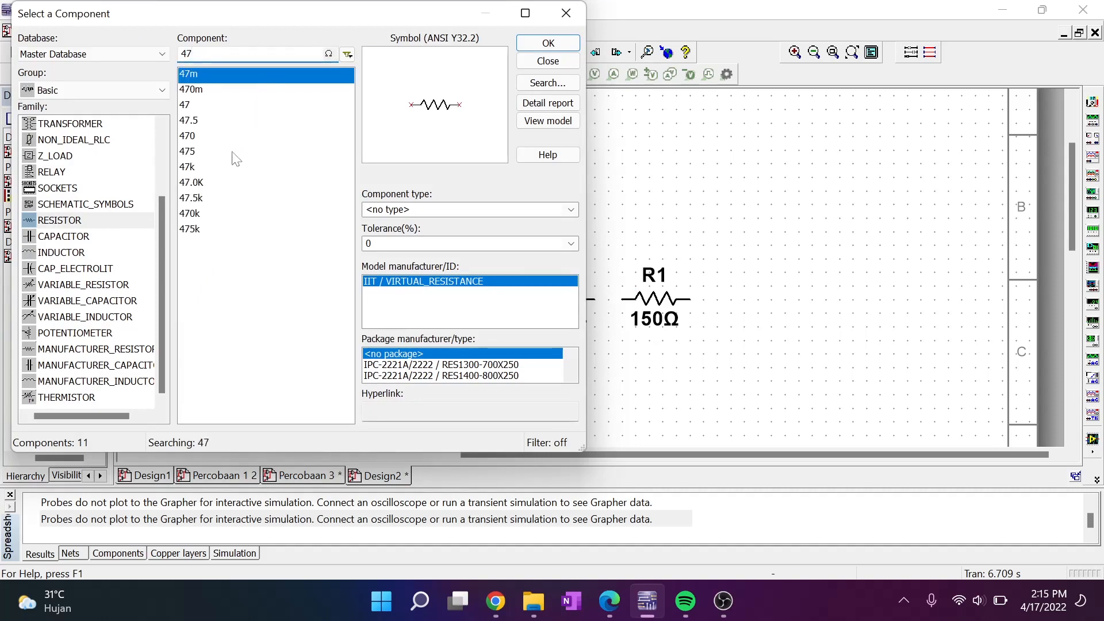
click(230, 167)
click(548, 43)
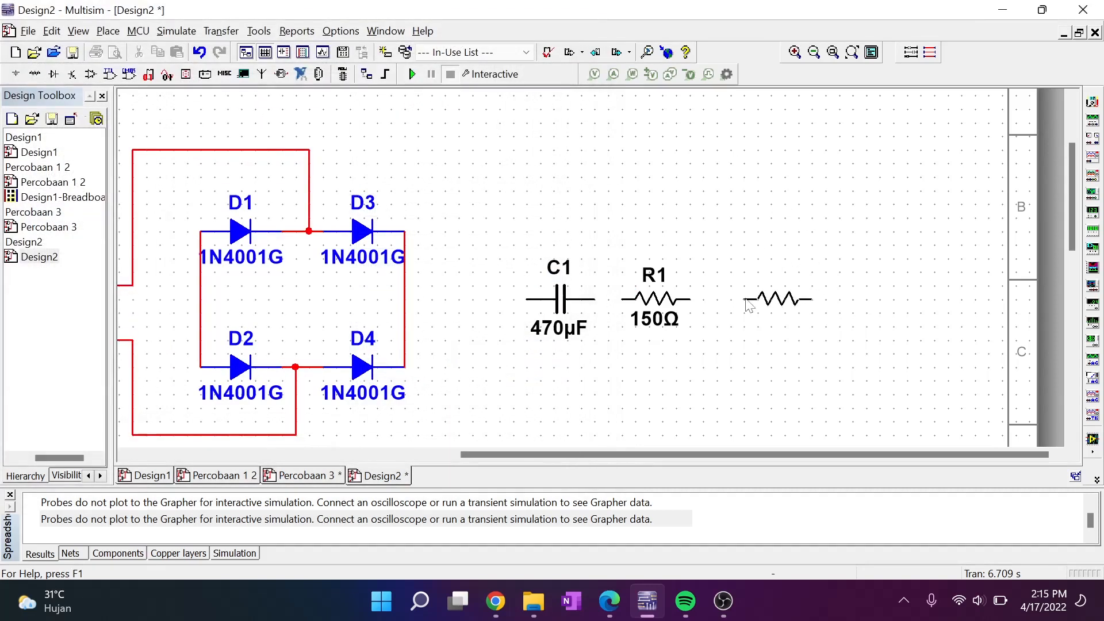
click(732, 304)
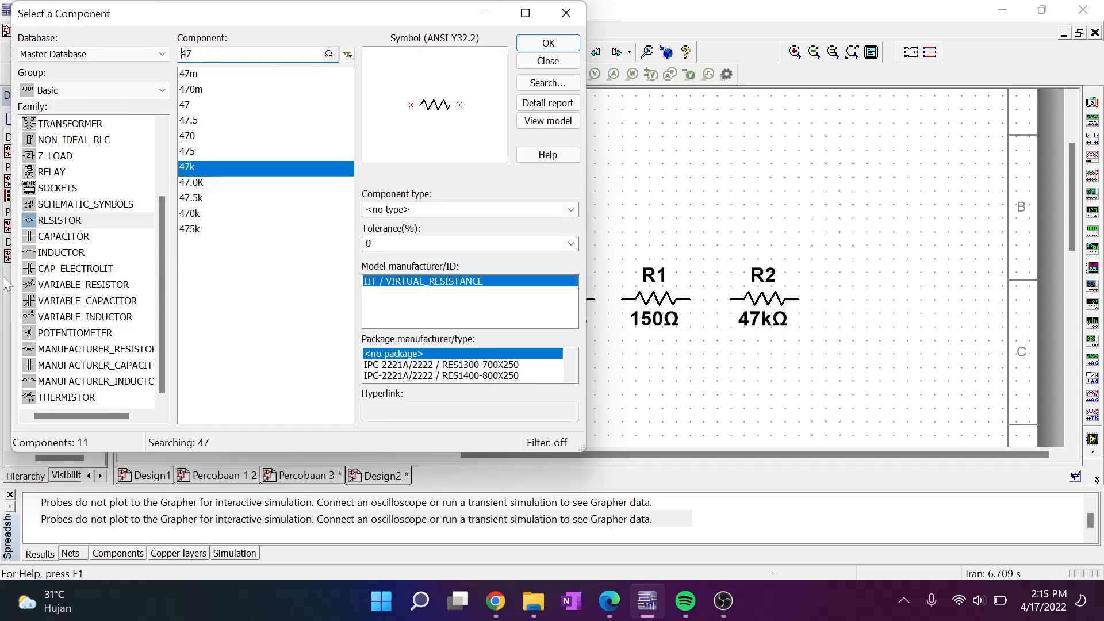
scroll(66, 271, up, 2)
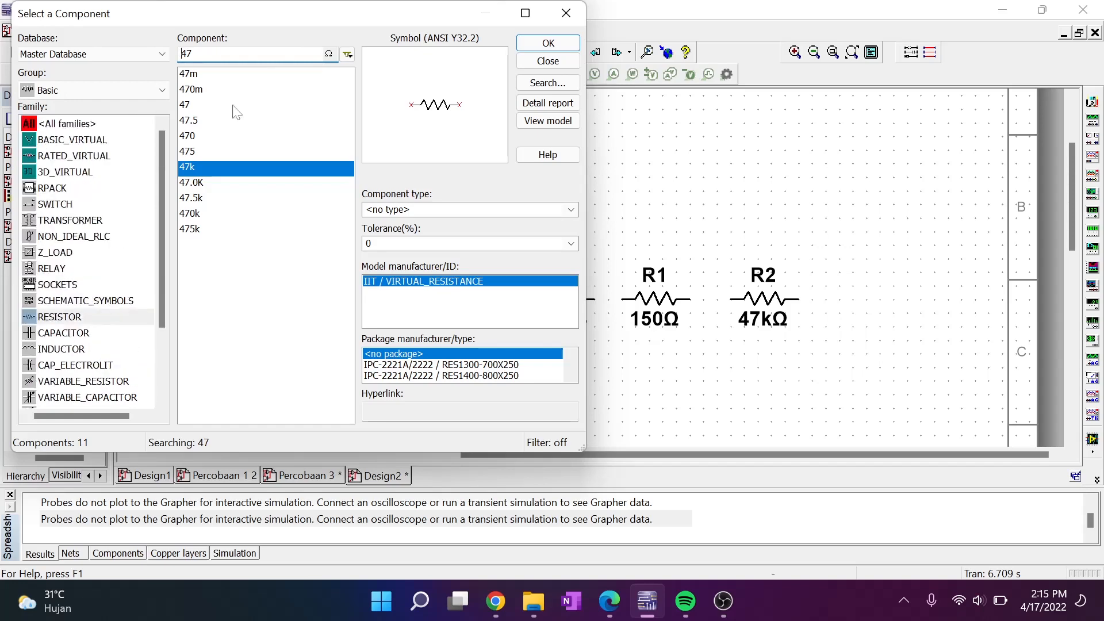
click(546, 46)
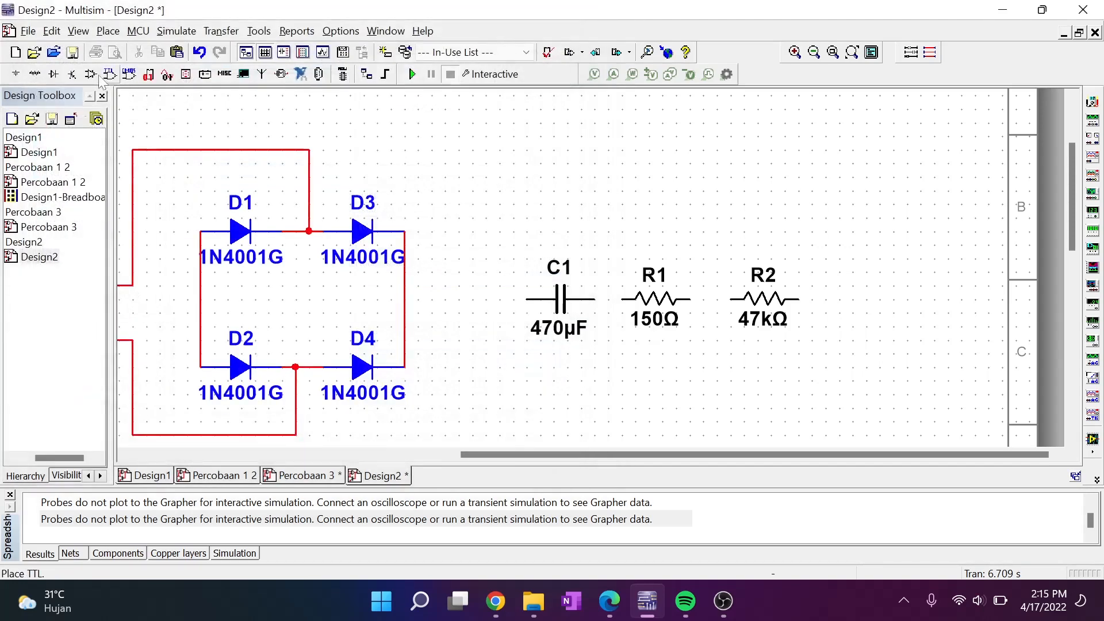
- Place a 1N753A Zener diode from the ZENER family below and between capacitor C1 and resistor R1
click(54, 74)
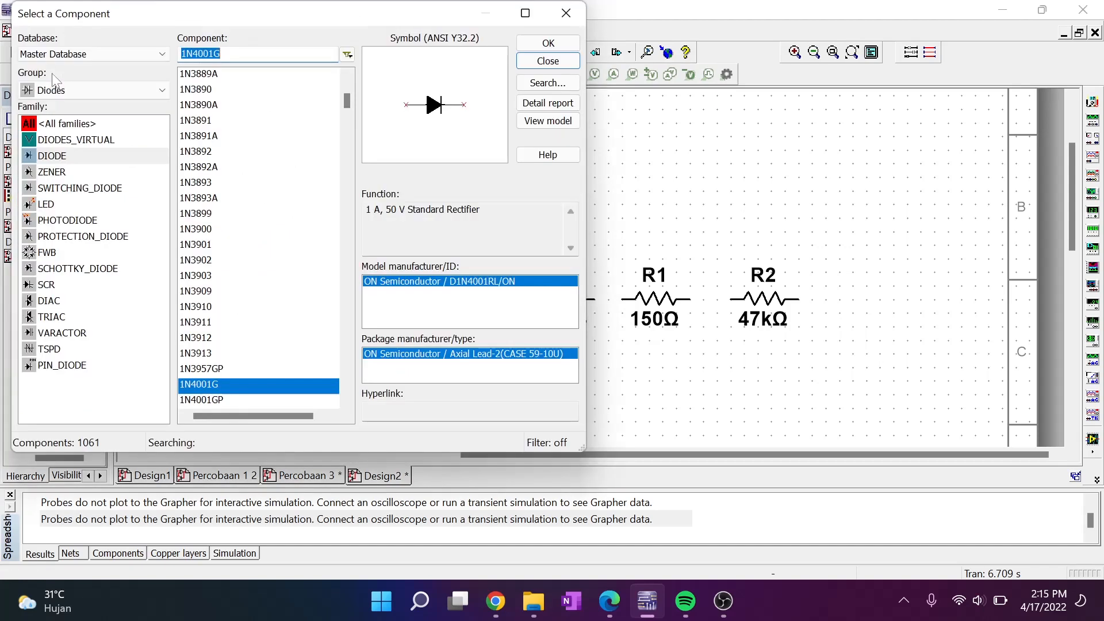
click(92, 141)
click(56, 172)
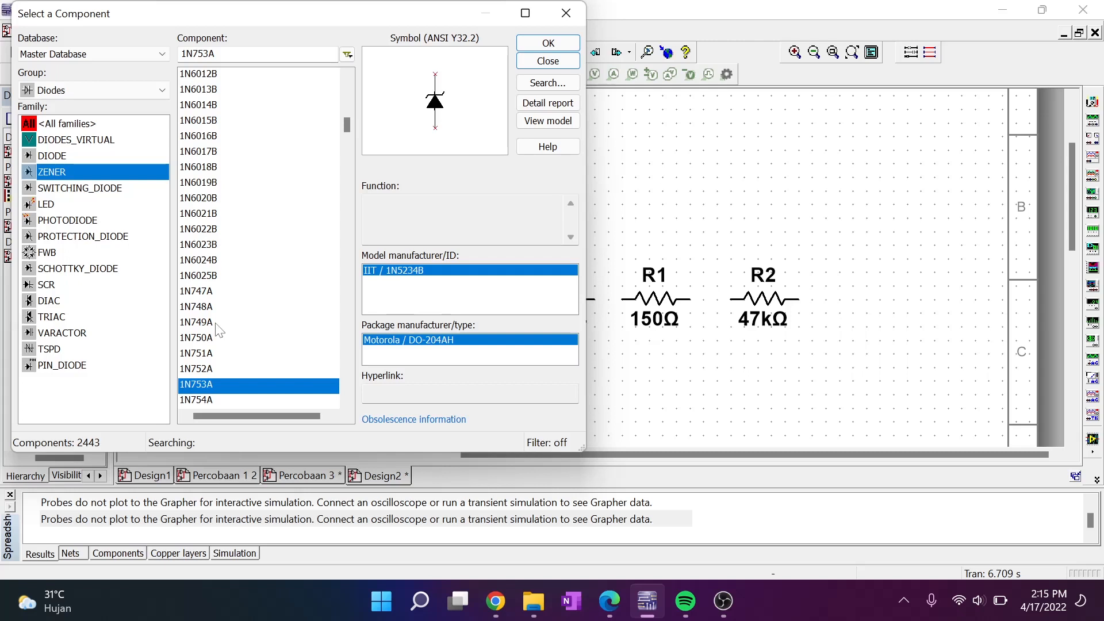
click(539, 44)
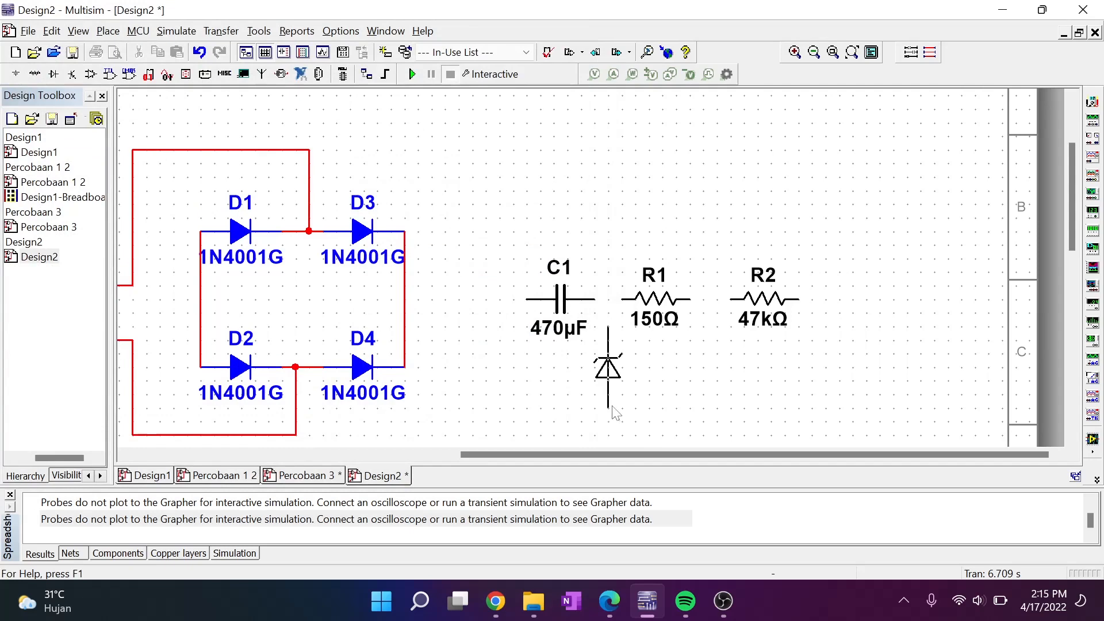
click(613, 407)
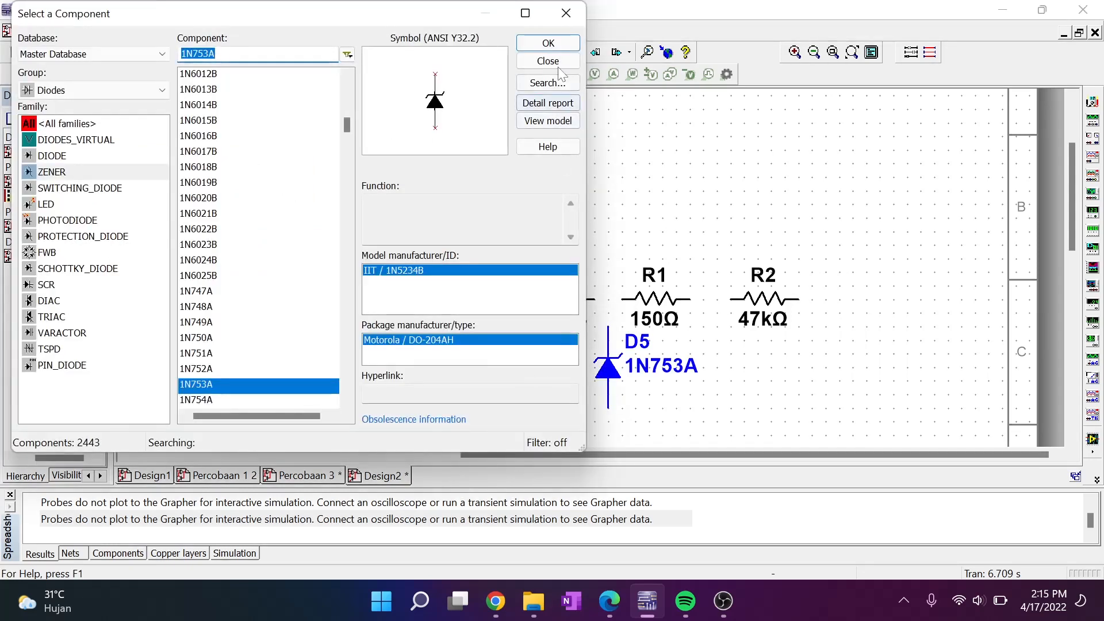
click(548, 61)
- Move capacitor C1 closer to the diode bridge and rotate it to a vertical orientation
scroll(684, 178, down, 4)
scroll(685, 178, left, 4)
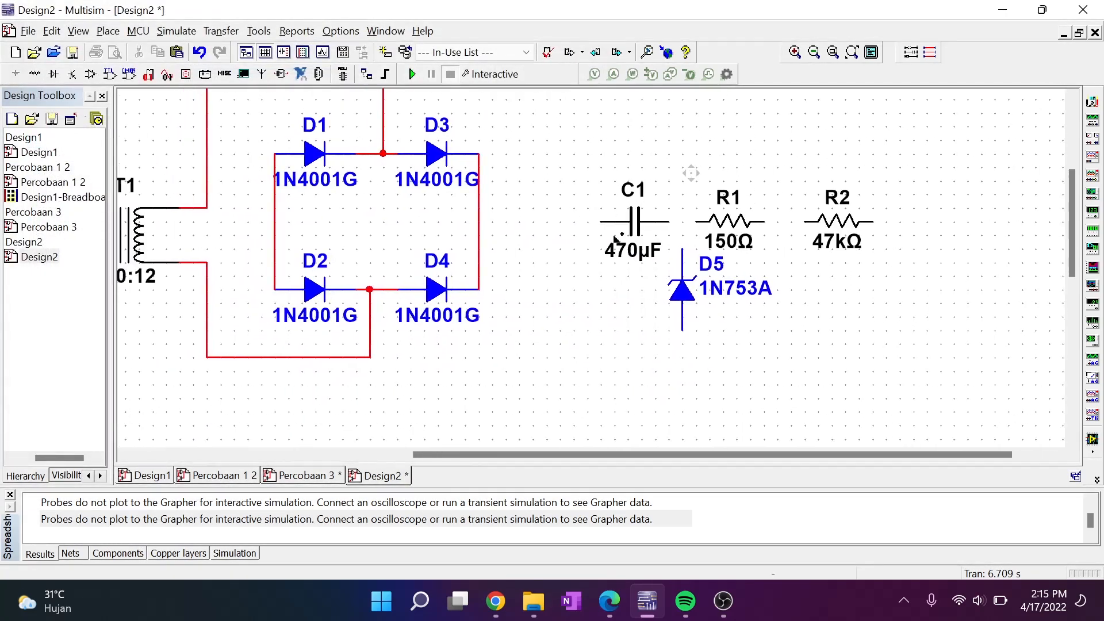
scroll(914, 296, up, 3)
scroll(914, 295, right, 3)
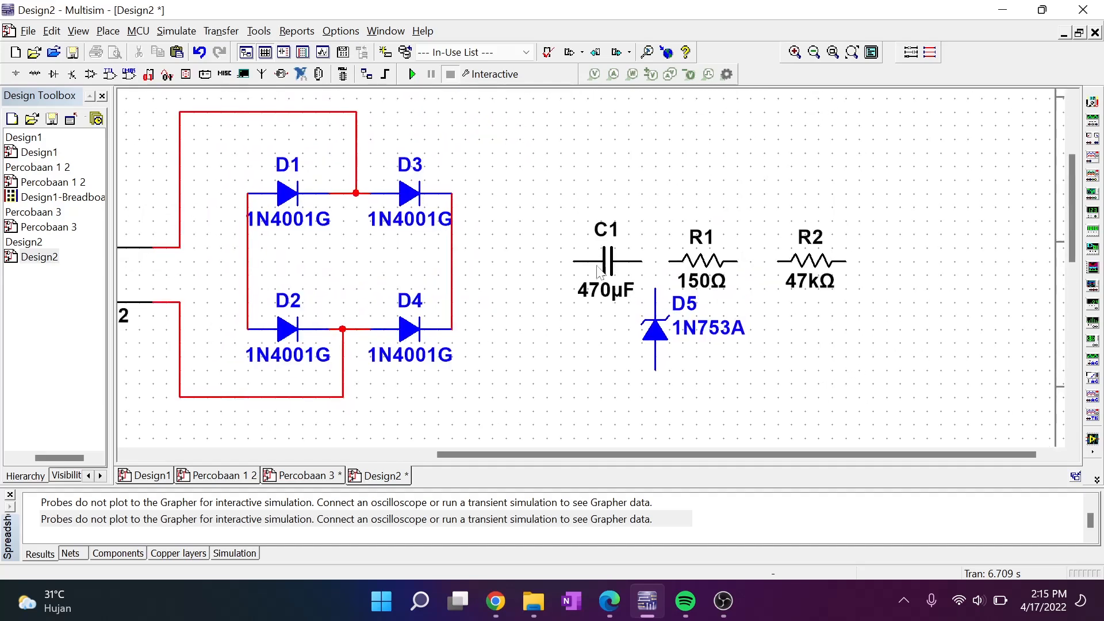
drag(608, 268, 564, 255)
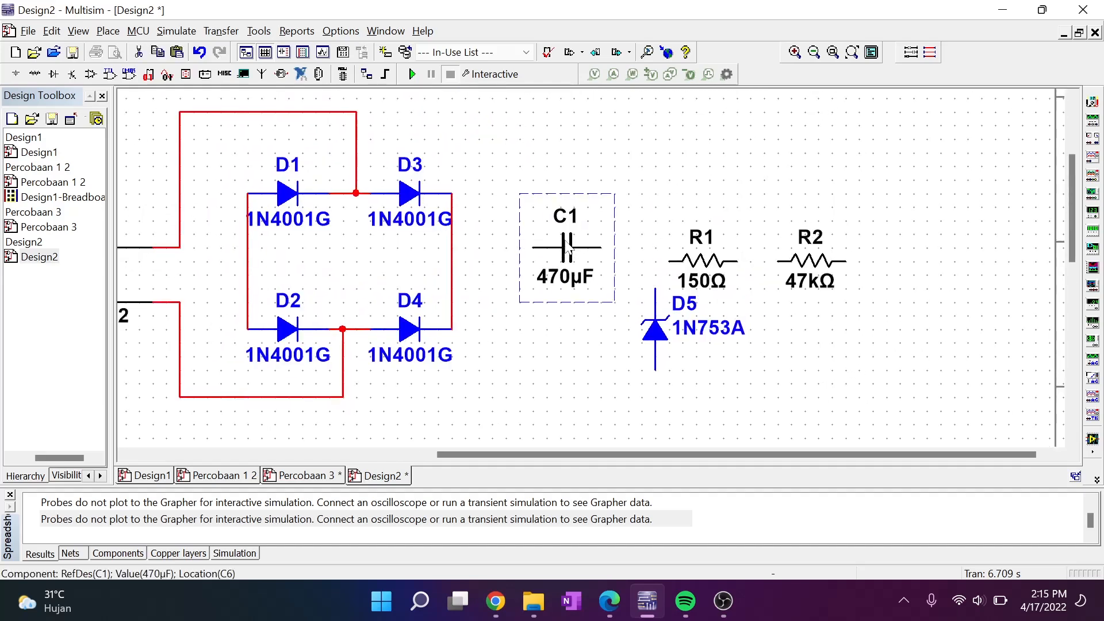
right_click(567, 247)
click(622, 137)
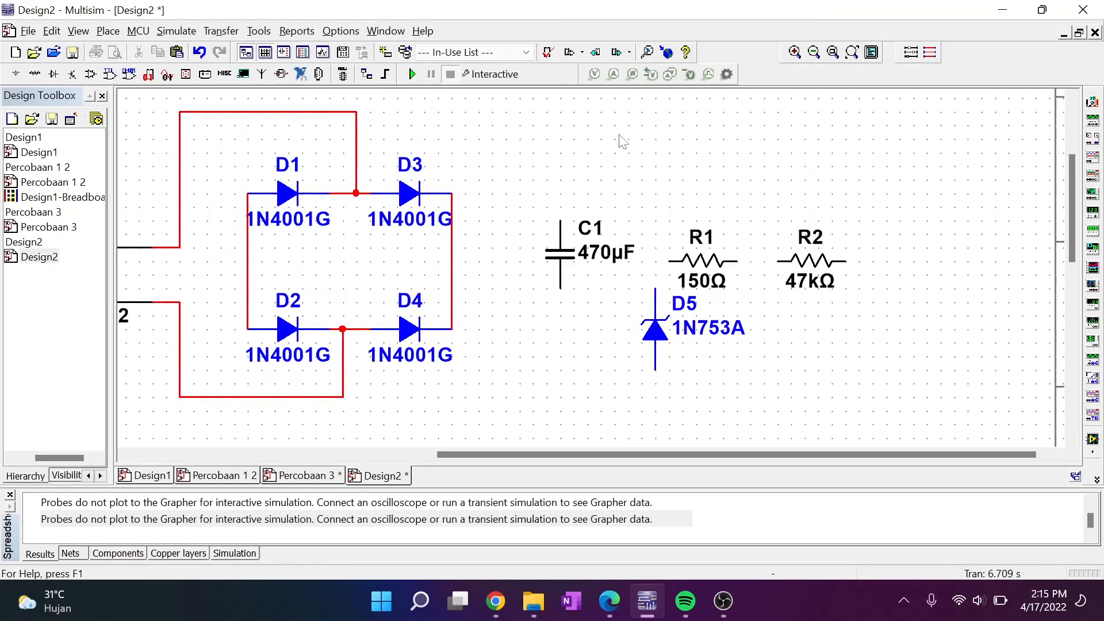
- Arrange C1 beside the bridge, R1 up and to the right of it, and Zener diode D5 to the right of R1
drag(563, 259, 563, 300)
drag(707, 270, 627, 244)
drag(566, 303, 549, 295)
click(625, 231)
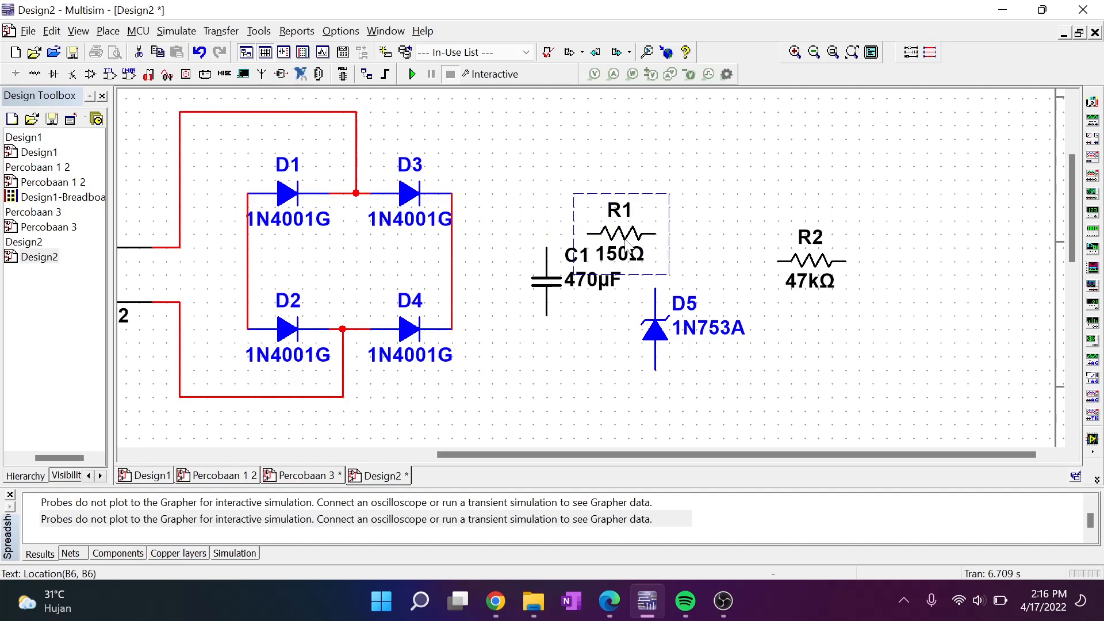
drag(627, 247, 656, 246)
drag(661, 332, 733, 288)
click(937, 266)
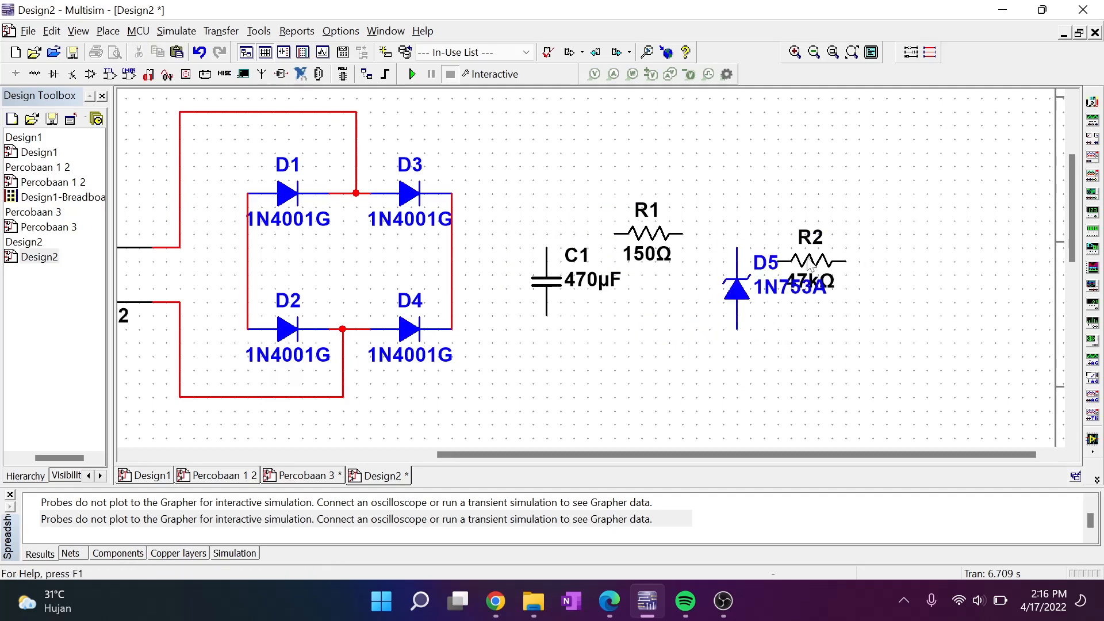
- Rotate resistor R2 90° clockwise and position it to the right of Zener diode D5, level with it
drag(808, 262, 862, 212)
click(966, 210)
right_click(857, 236)
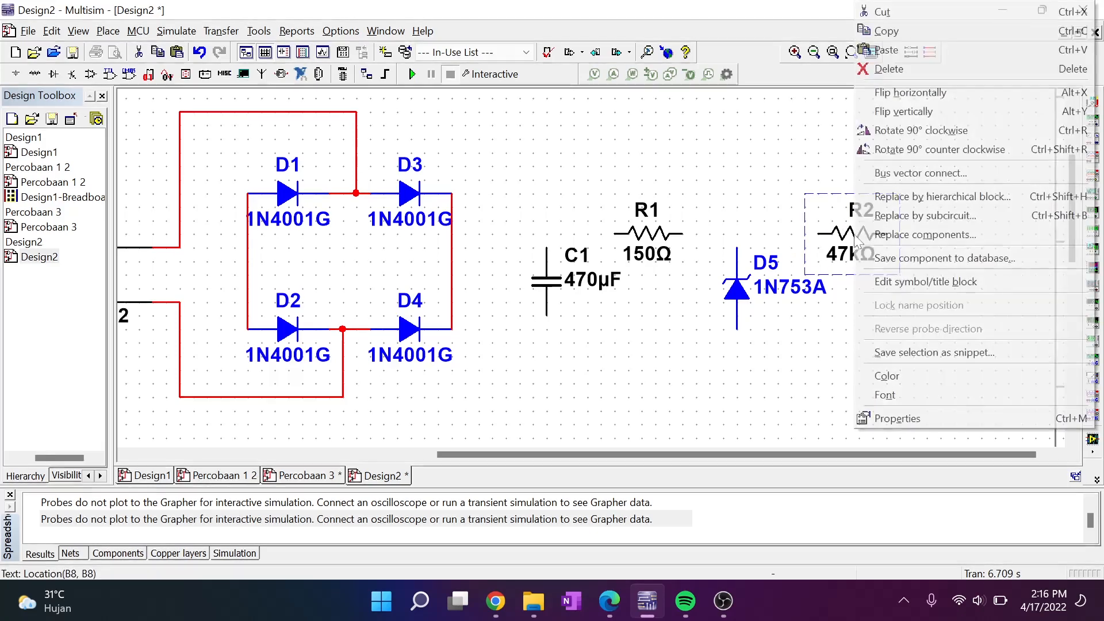
click(897, 129)
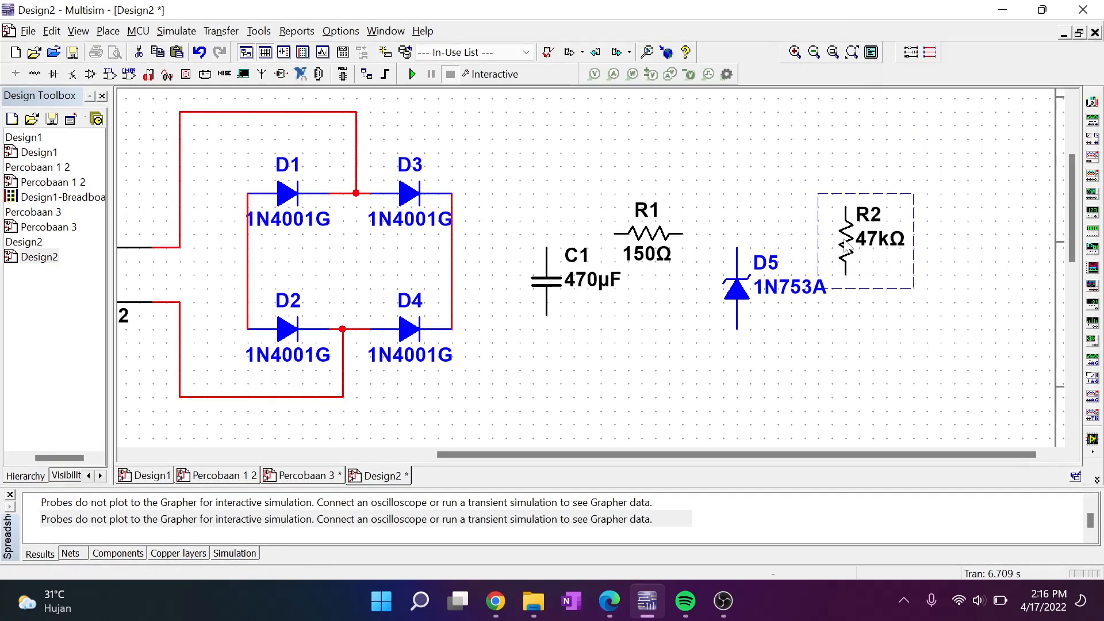
drag(845, 244, 883, 272)
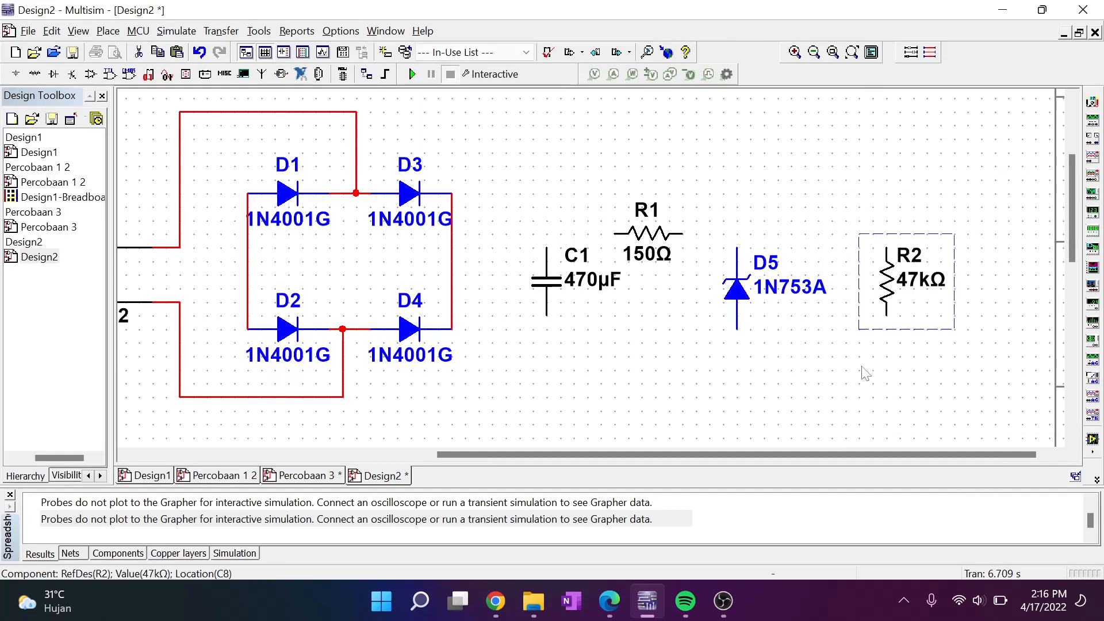
- Wire the upper end of C1 through R1 to the cathode of D5, and connect the upper end of R2 to that R1–D5 wire
click(547, 248)
click(615, 234)
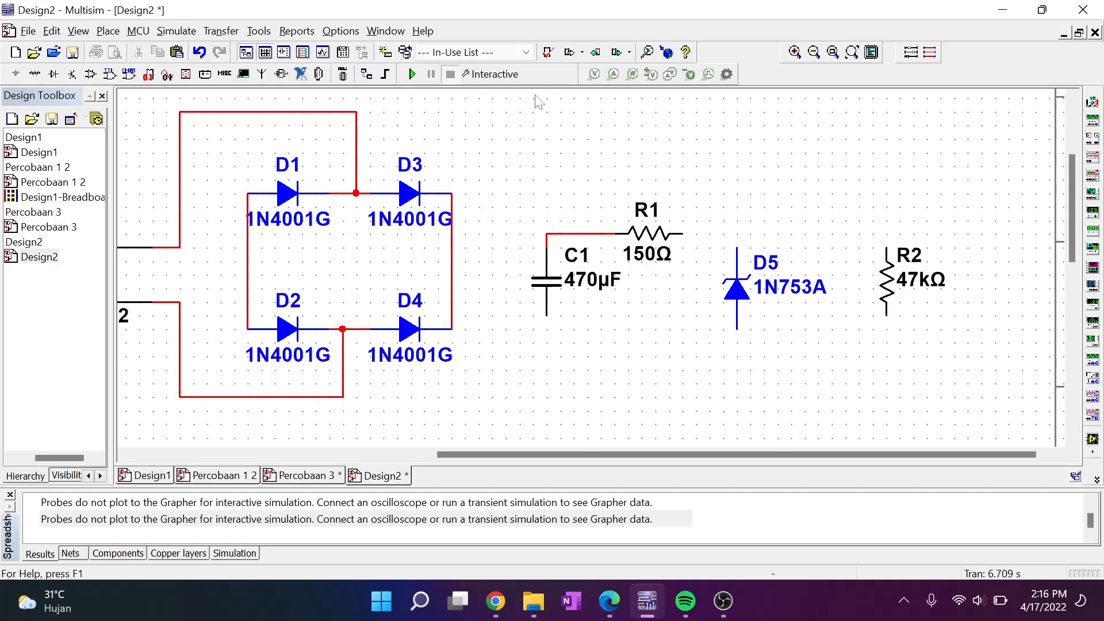
click(682, 234)
click(736, 247)
click(886, 248)
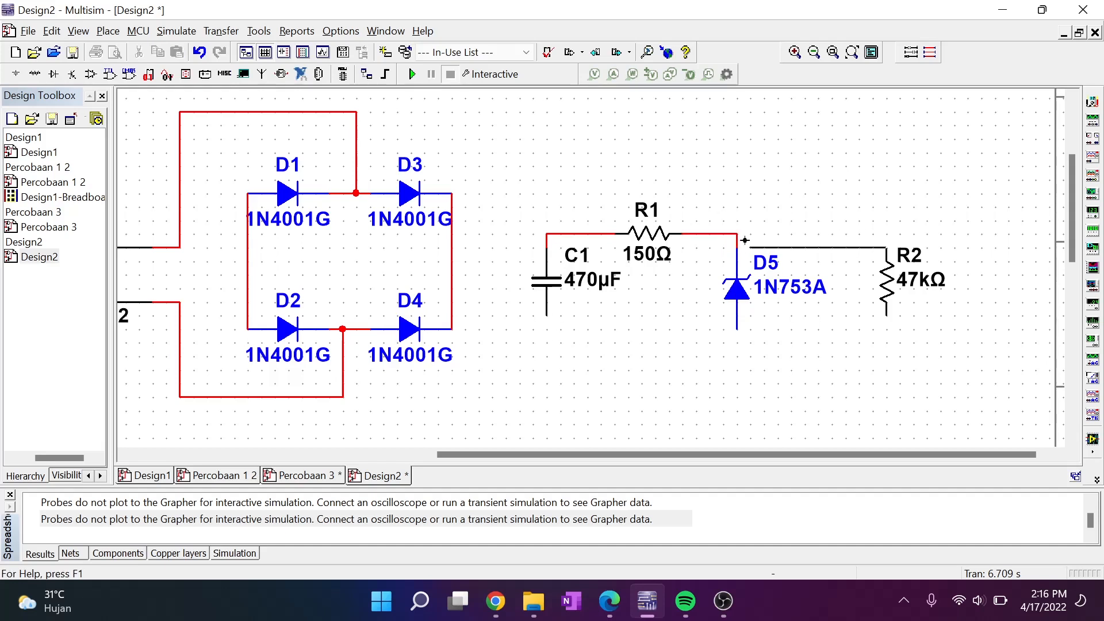
click(742, 234)
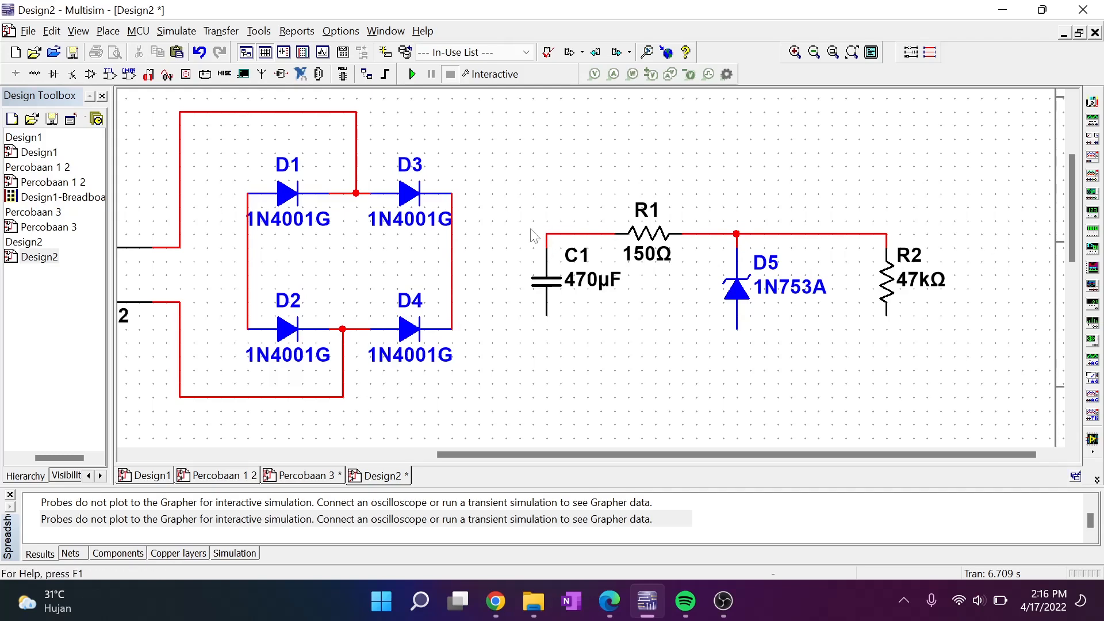
- Wire the C1–R1 junction to the D3–D4 output side of the diode bridge
scroll(540, 241, up, 2)
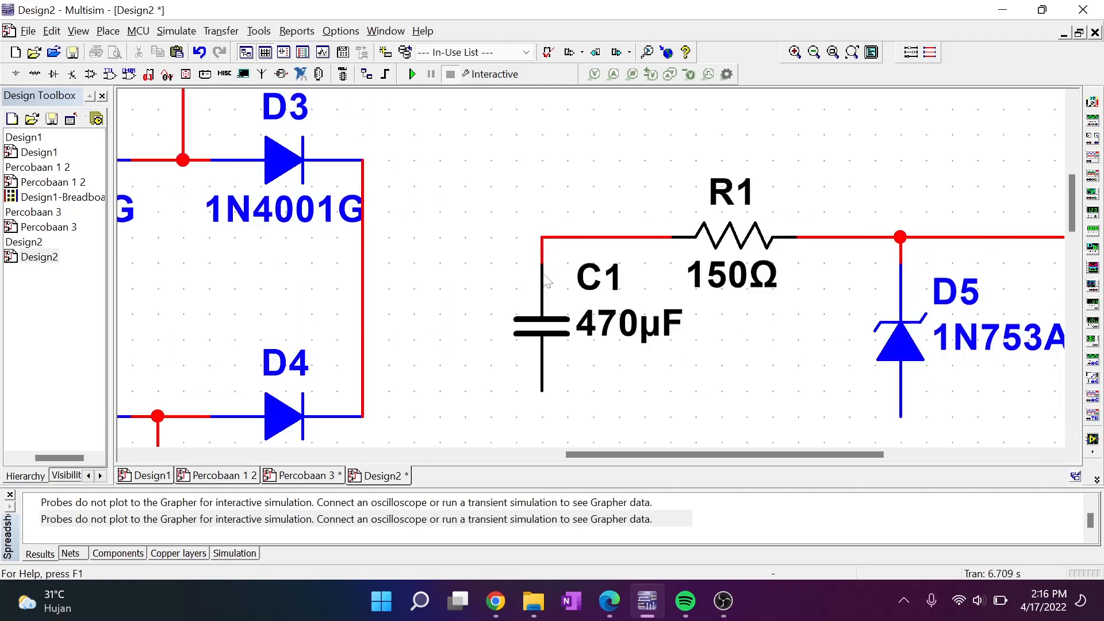
click(541, 237)
click(362, 236)
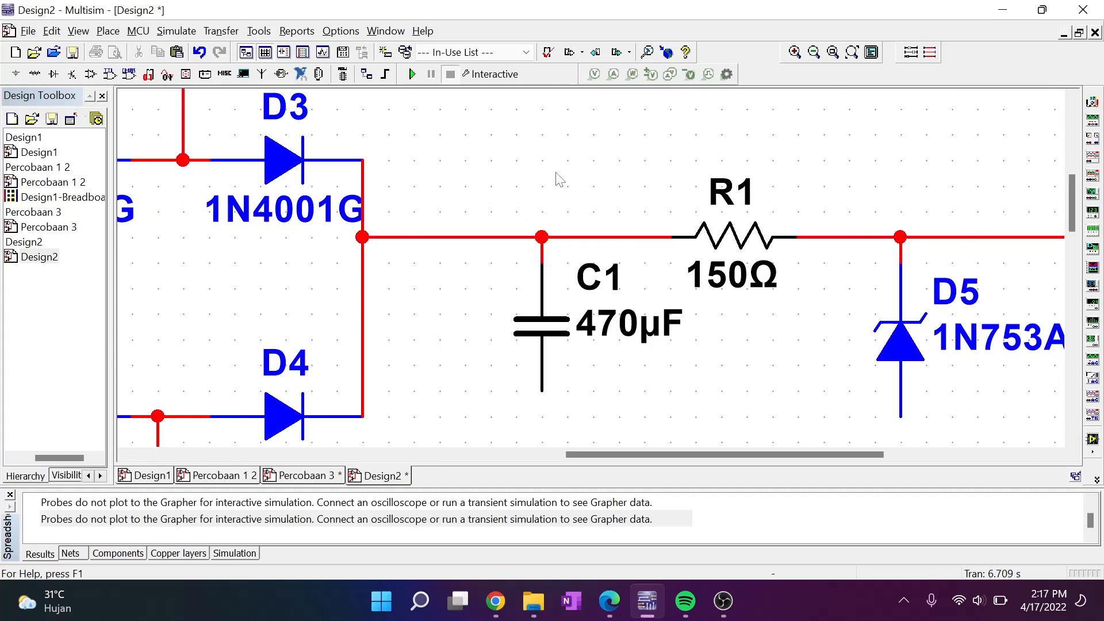
scroll(539, 197, down, 2)
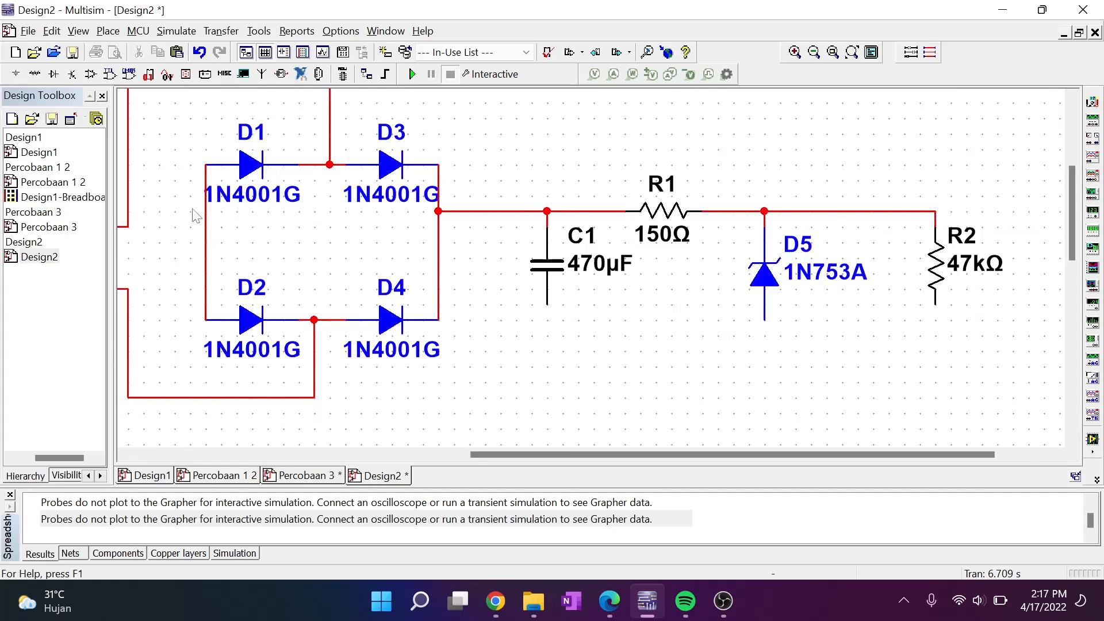
- Place three GROUND symbols from the POWER_SOURCES family, one each below C1, D5 and R2
click(9, 76)
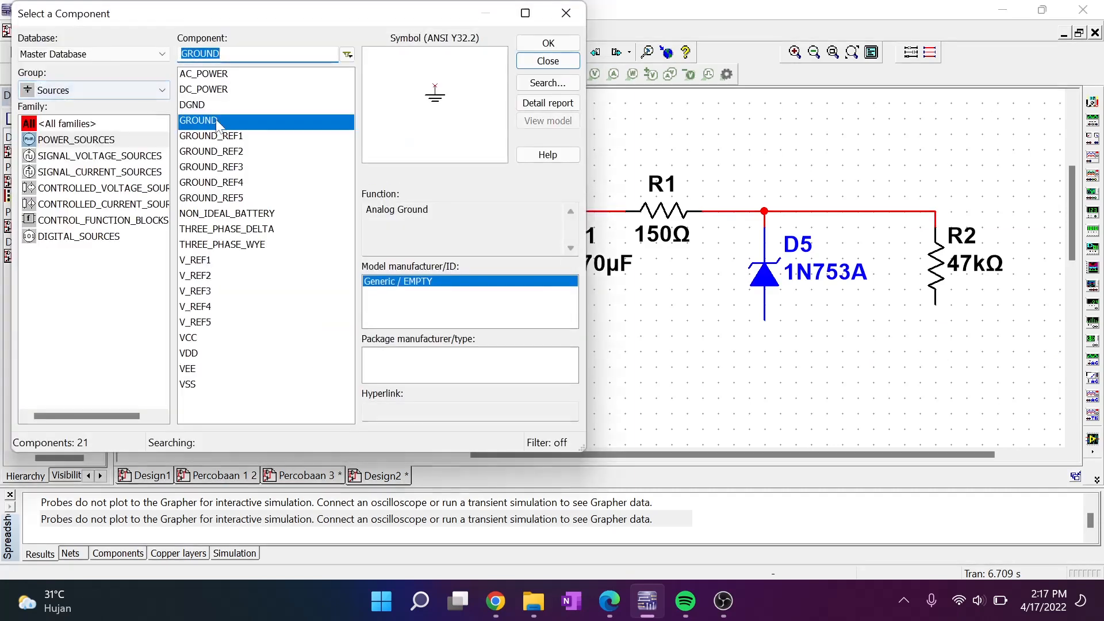
click(548, 44)
click(546, 368)
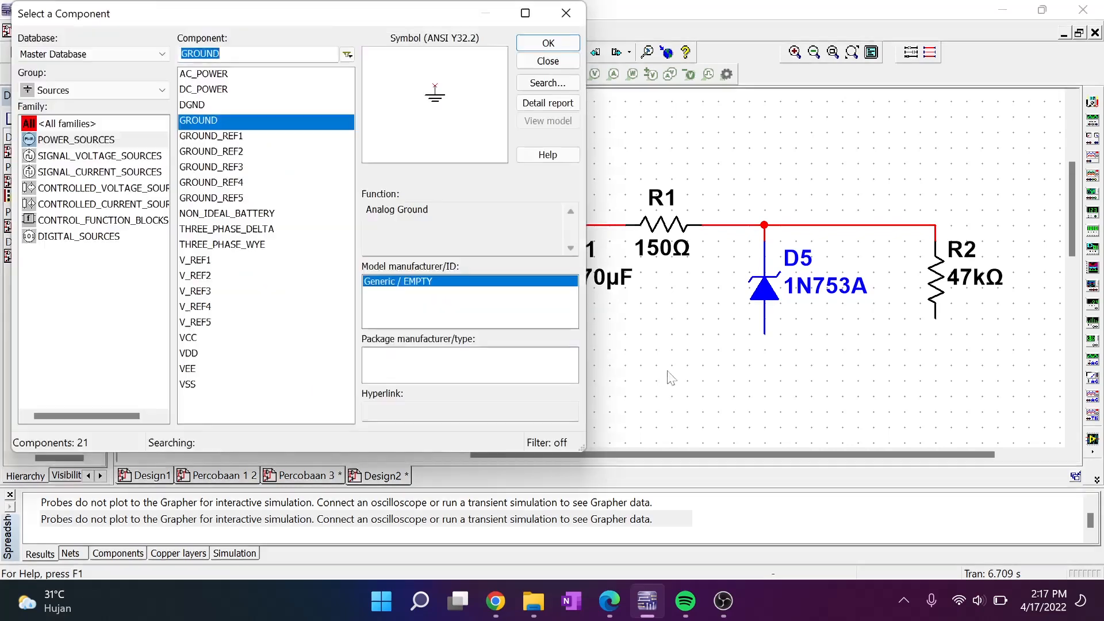
click(560, 49)
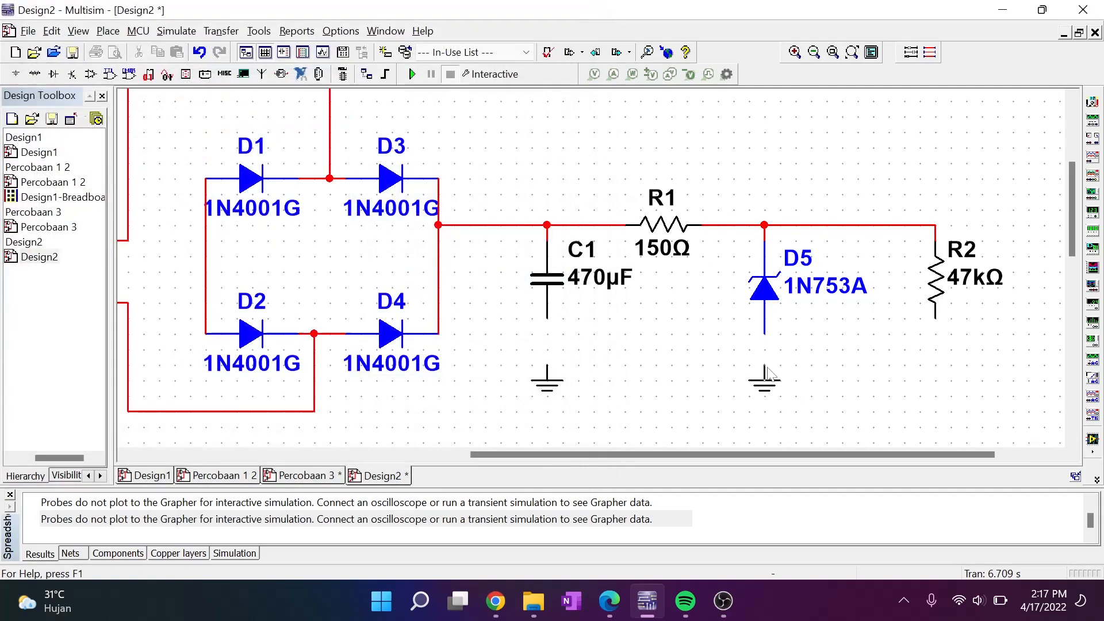
click(768, 374)
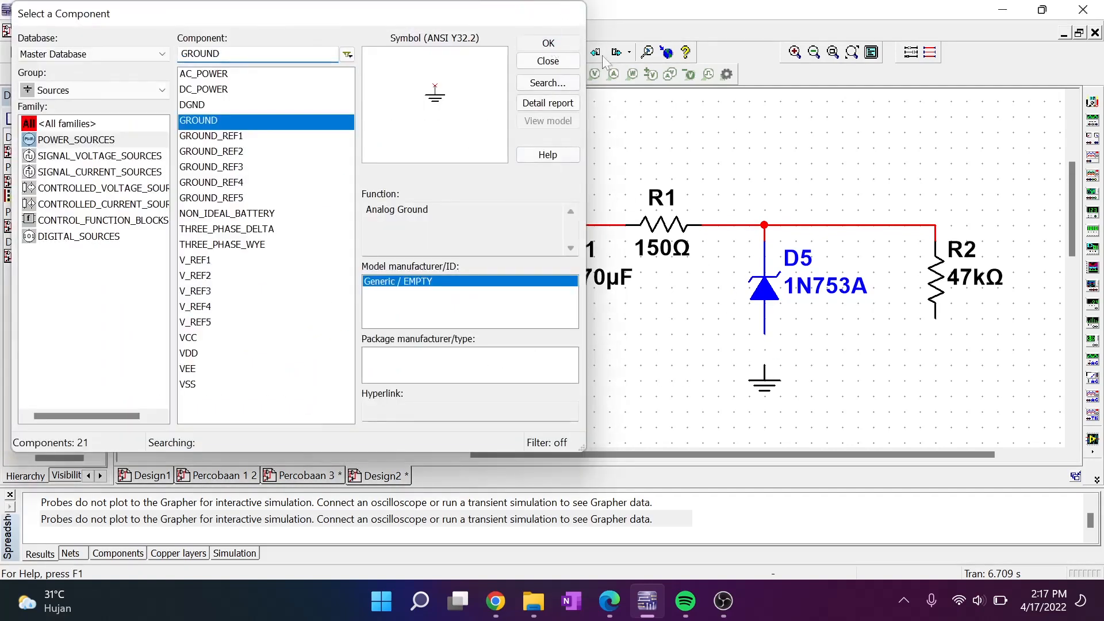
click(558, 47)
click(935, 362)
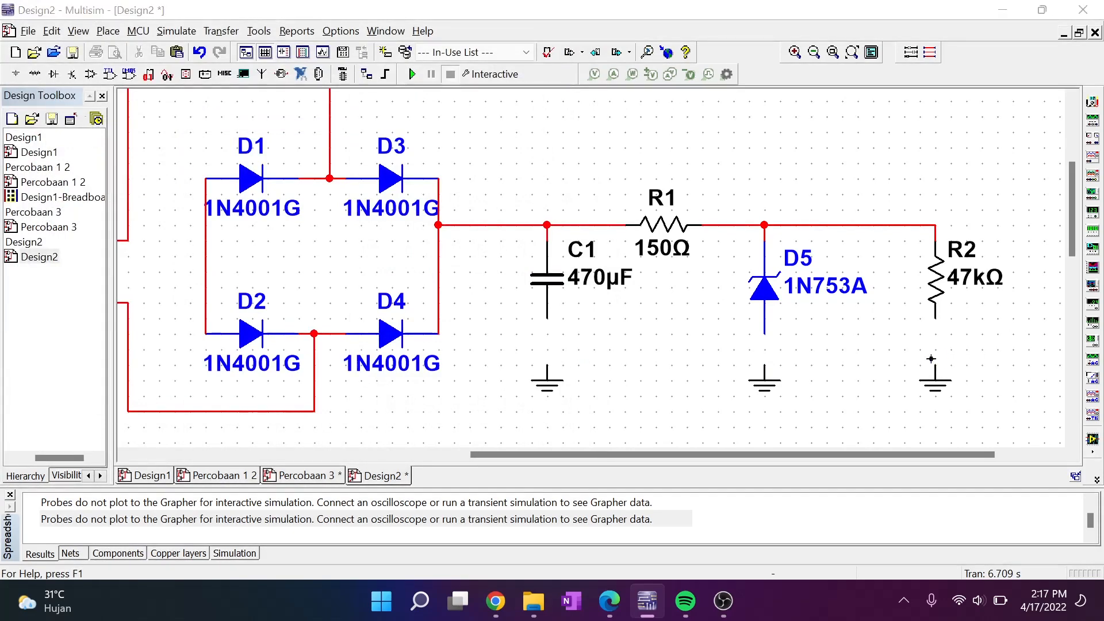
click(548, 61)
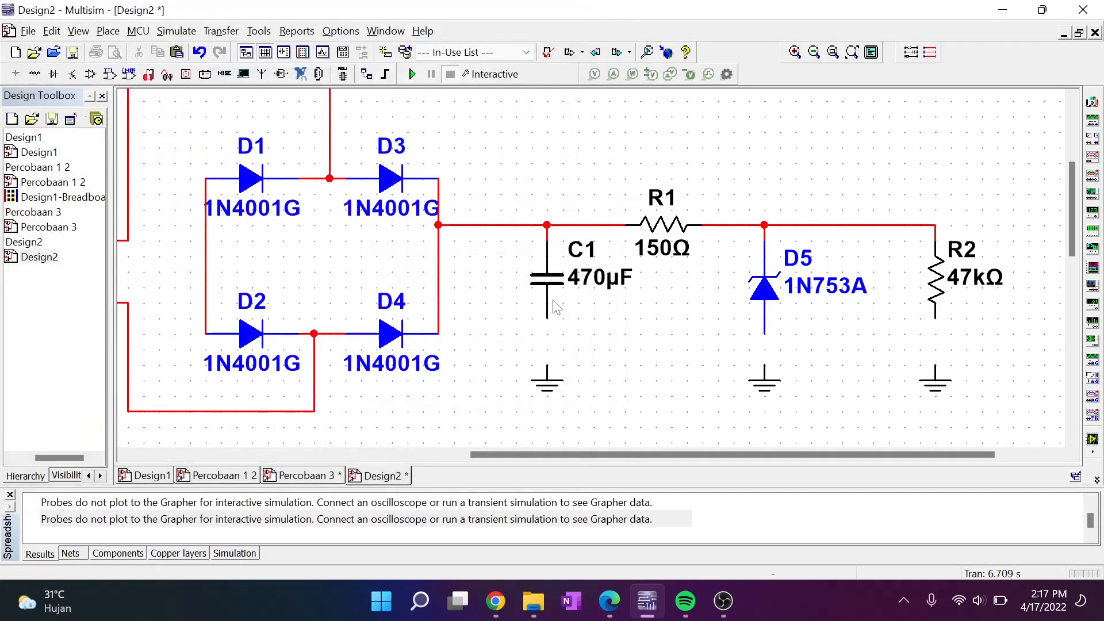
- Wire the lower ends of C1, D5 and R2 to the ground symbols beneath them
click(543, 317)
click(547, 366)
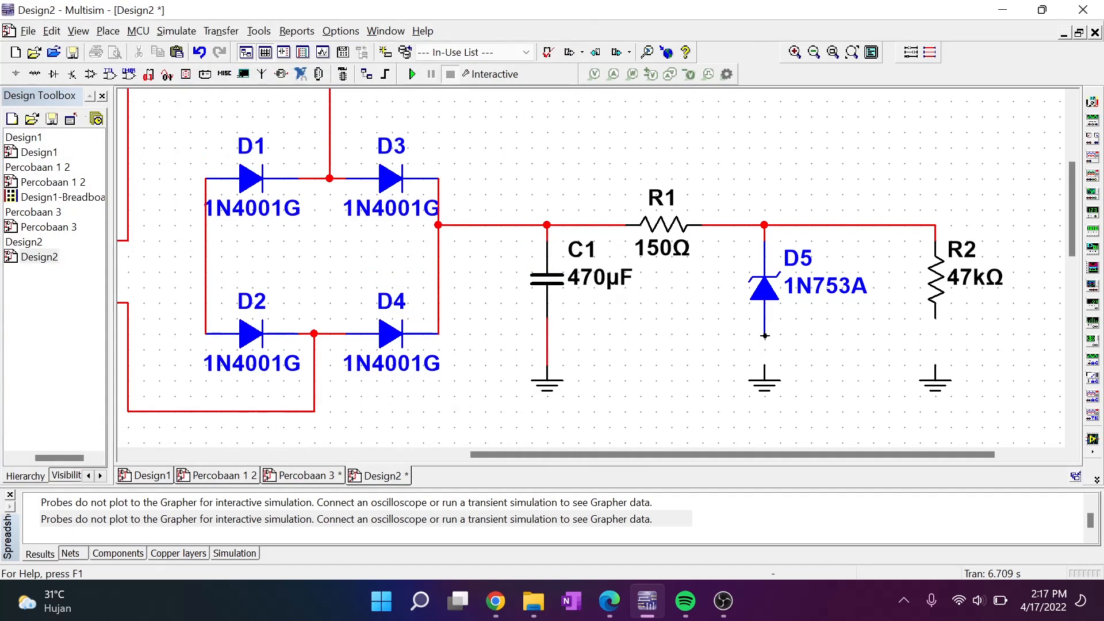
click(765, 330)
click(764, 367)
click(936, 313)
click(935, 367)
- Copy the bridge's output section, including C1, R1, D5, R2, their wiring and the three grounds
scroll(632, 363, down, 3)
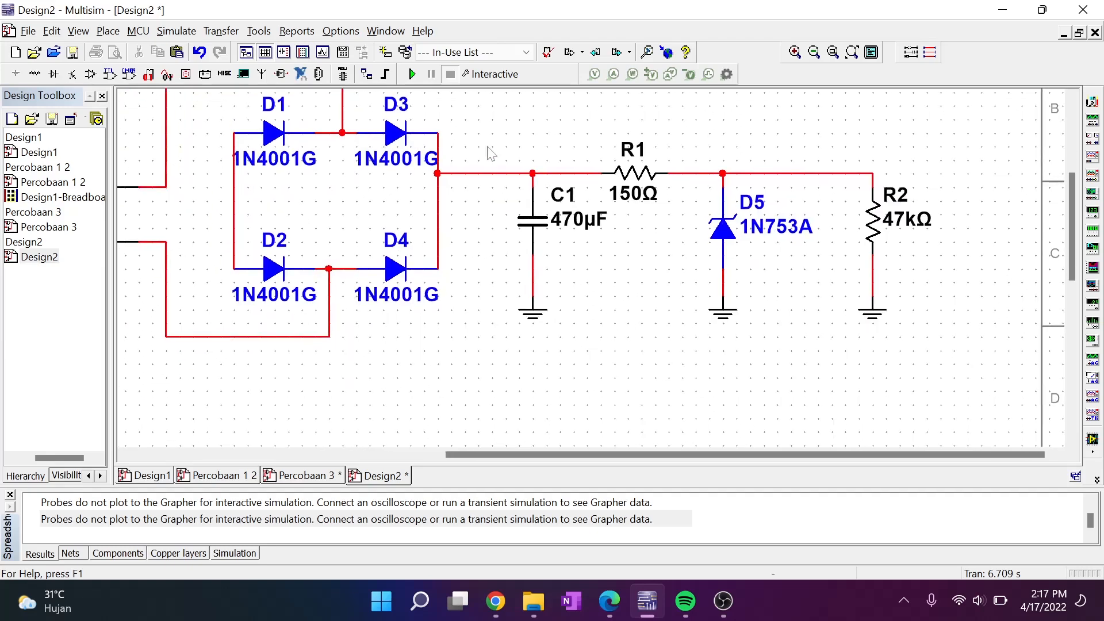
drag(948, 370, 493, 167)
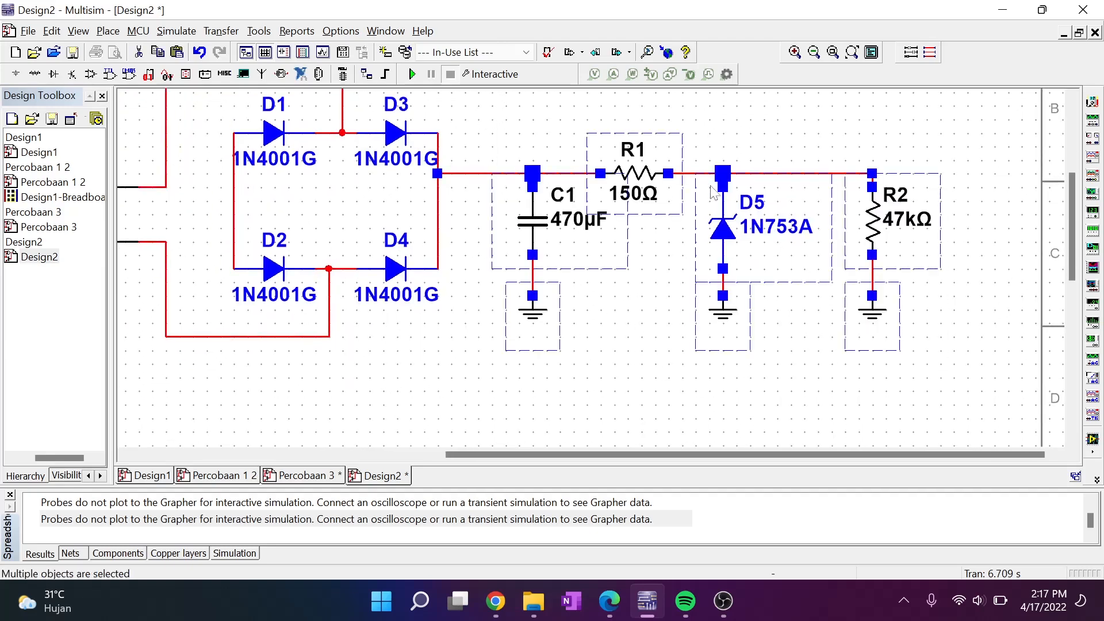
right_click(742, 246)
click(782, 30)
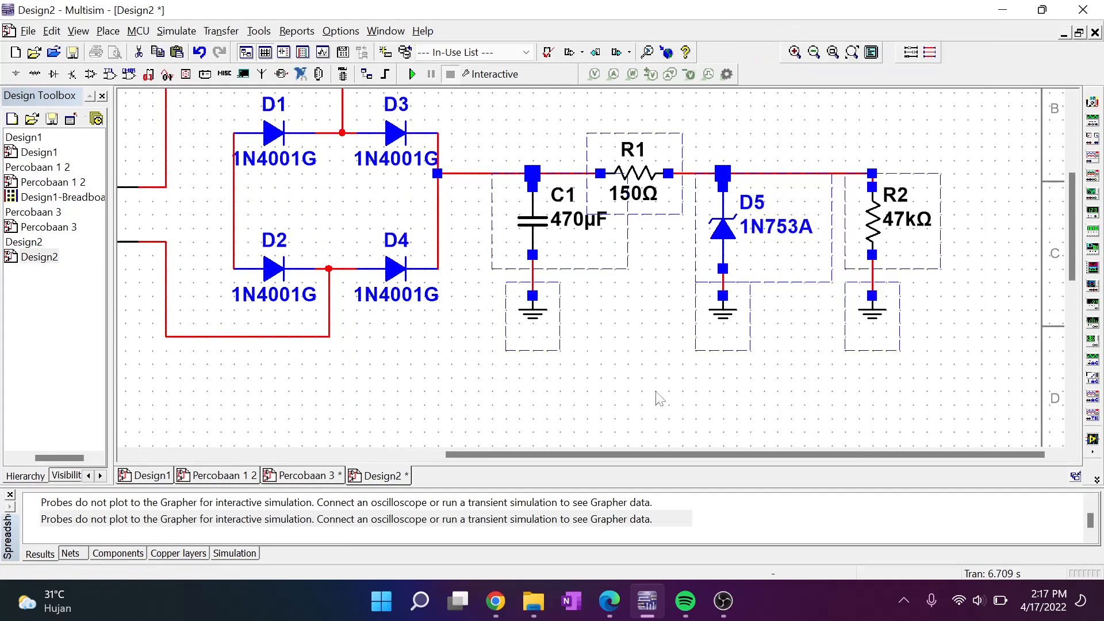
click(645, 393)
scroll(632, 241, down, 5)
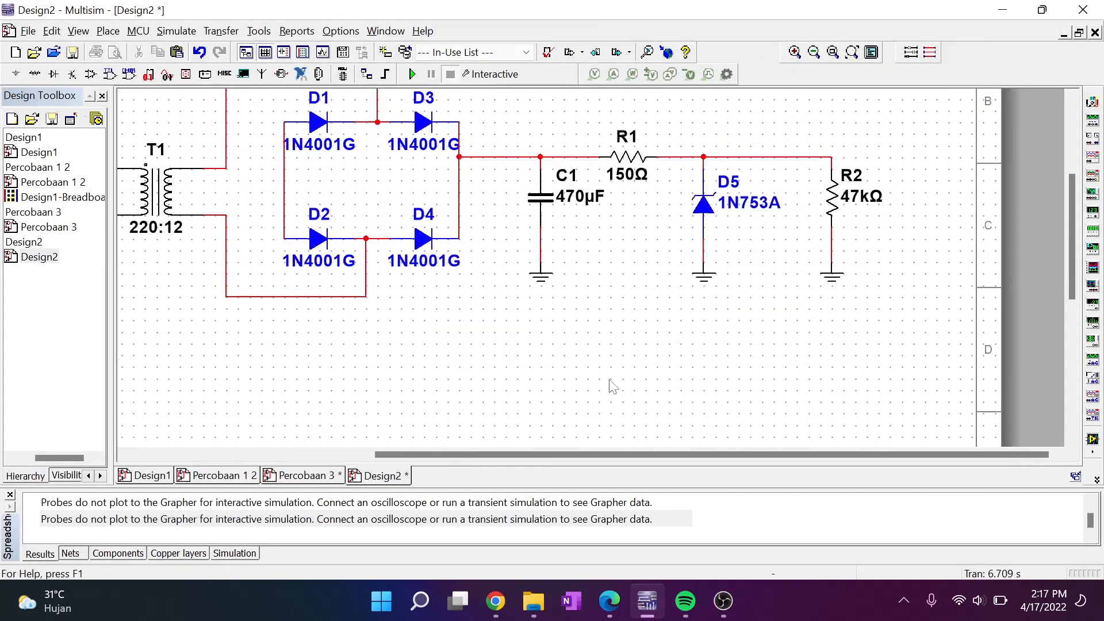
- Paste the copied output section below the original and wire its input to the D1–D2 side of the diode bridge
right_click(498, 383)
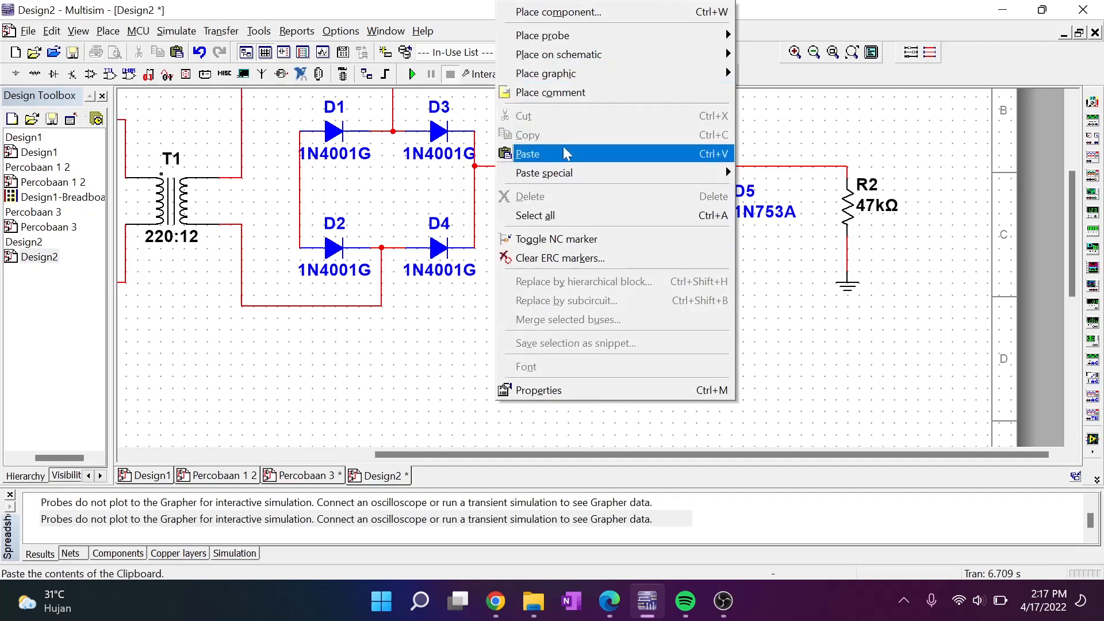
click(538, 153)
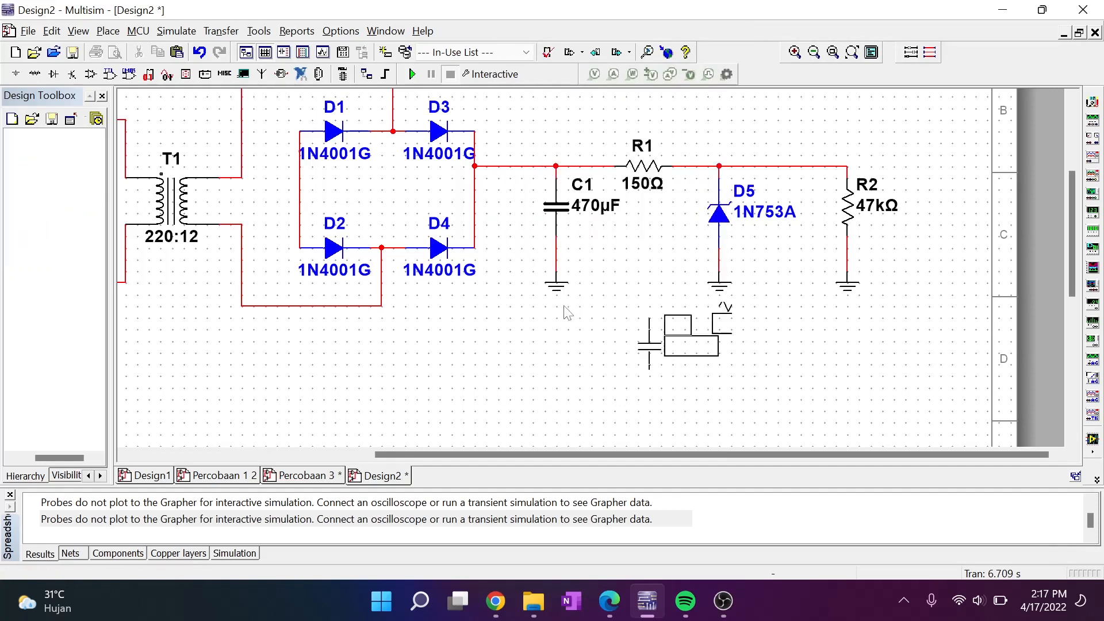
click(473, 357)
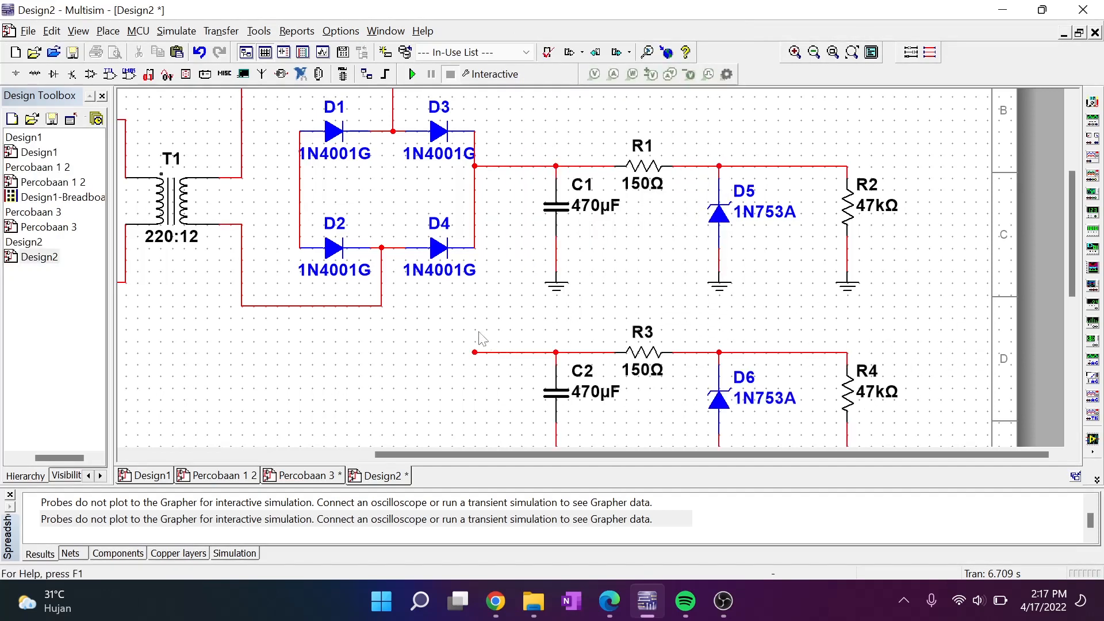
click(473, 354)
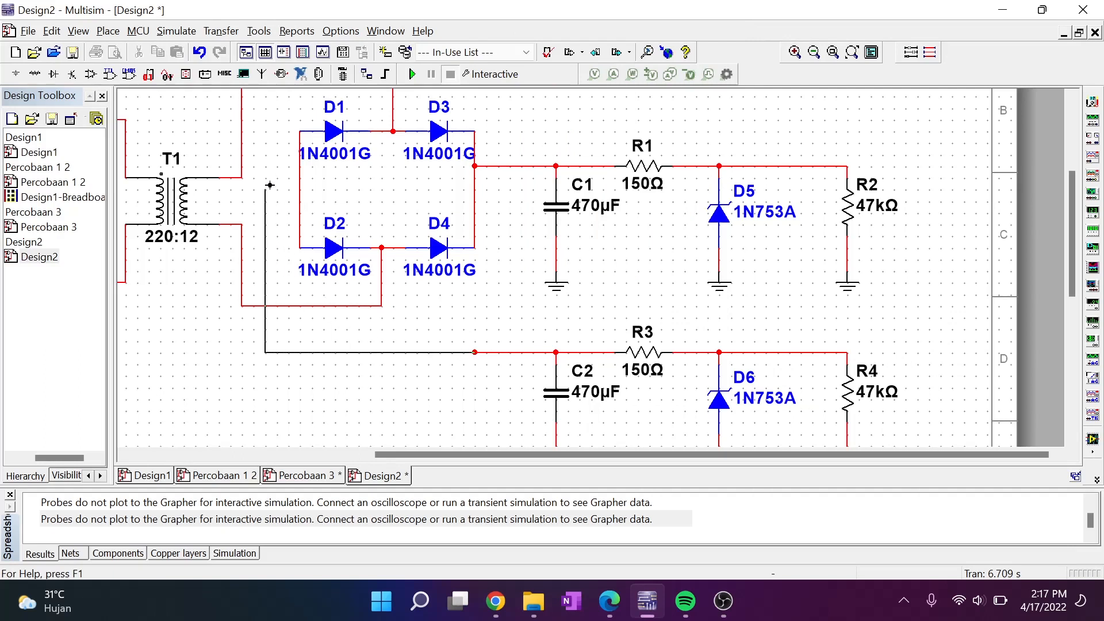
click(301, 187)
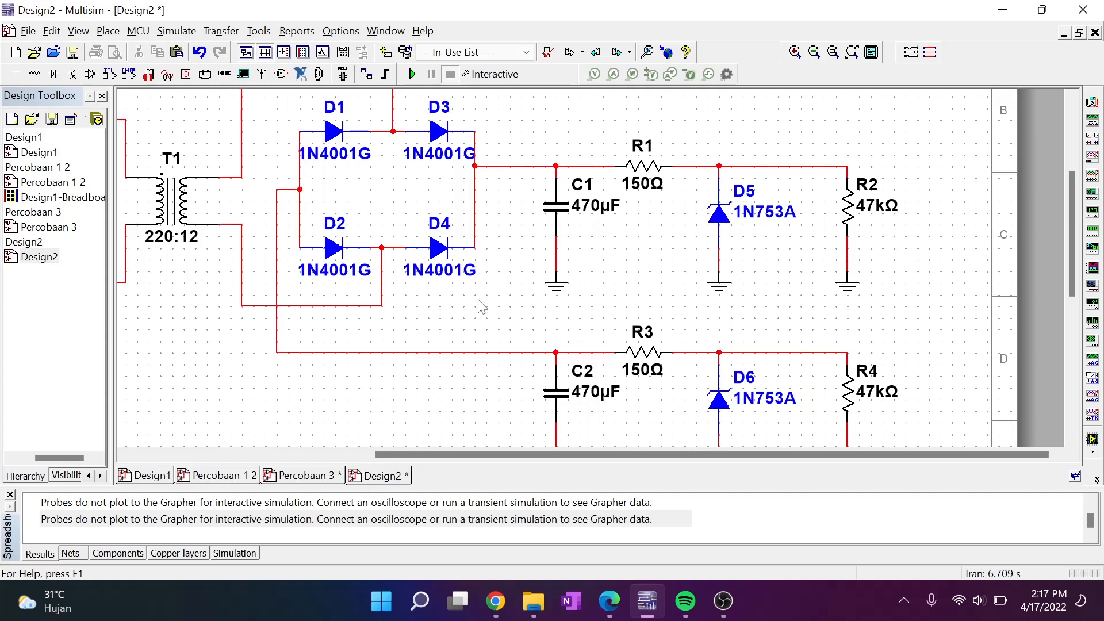
- Move the whole circuit, including both output branches, slightly left and down on the sheet
drag(480, 303, 458, 329)
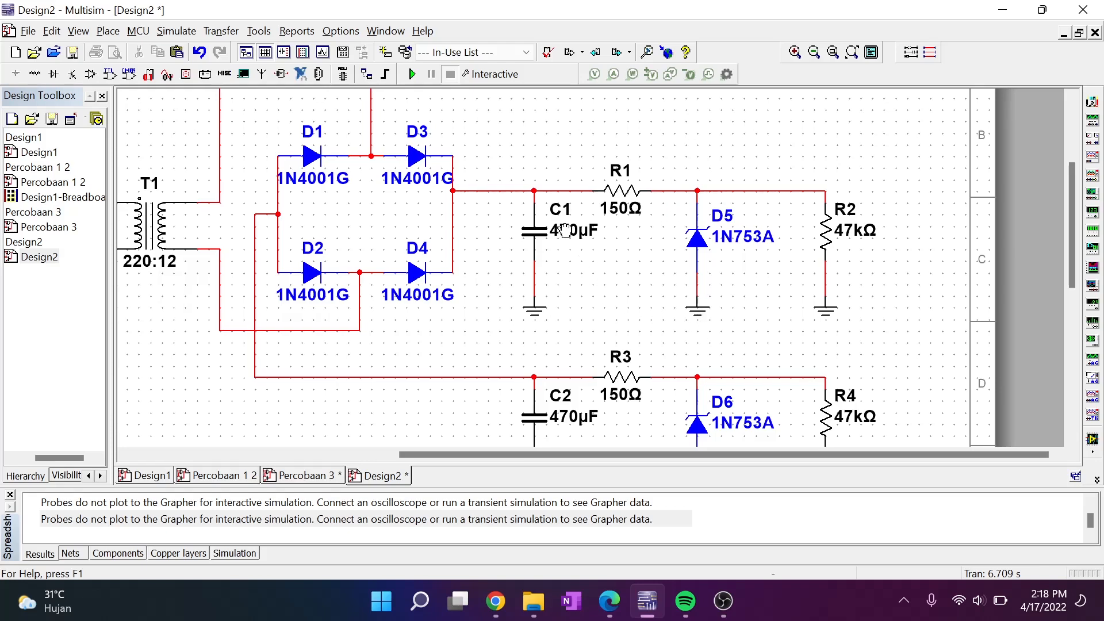
drag(566, 329, 529, 267)
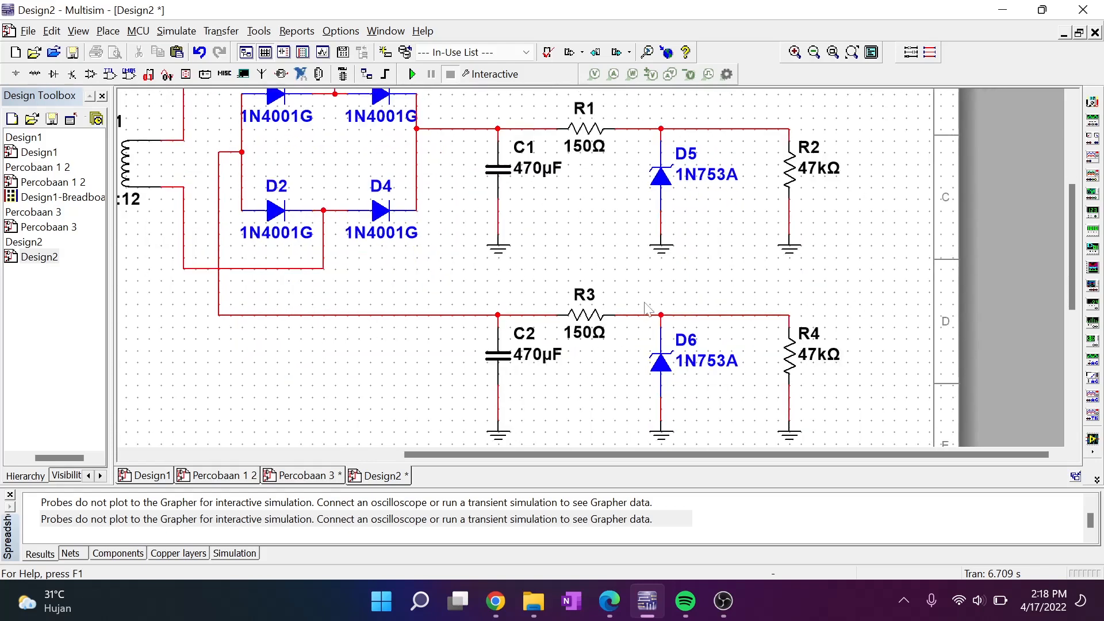
scroll(698, 300, up, 1)
drag(698, 301, 626, 249)
scroll(564, 266, down, 3)
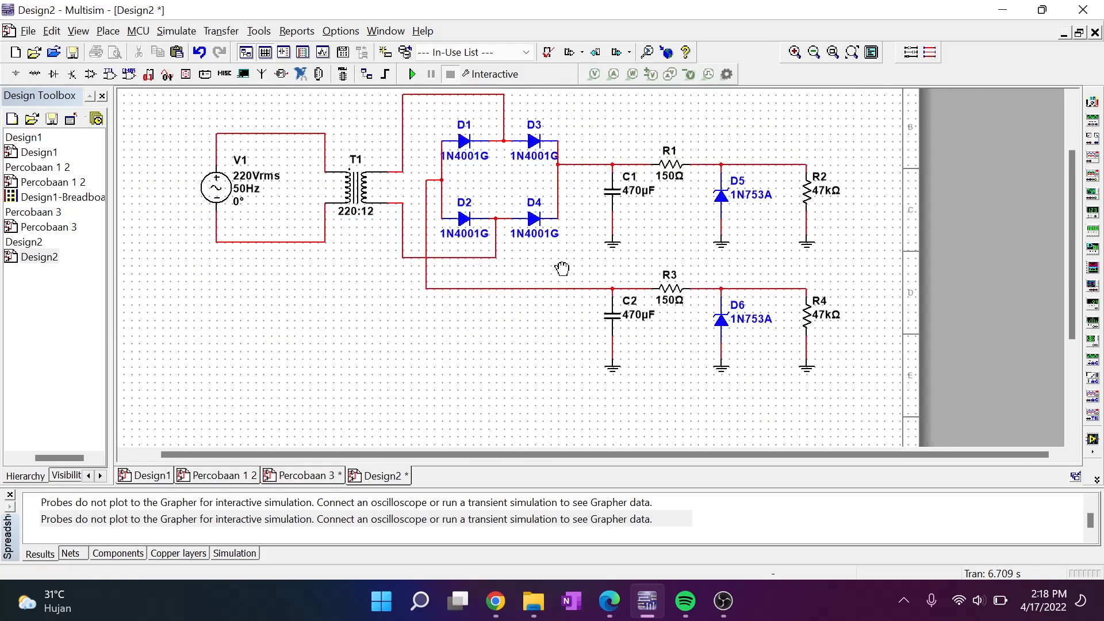
drag(564, 266, 562, 268)
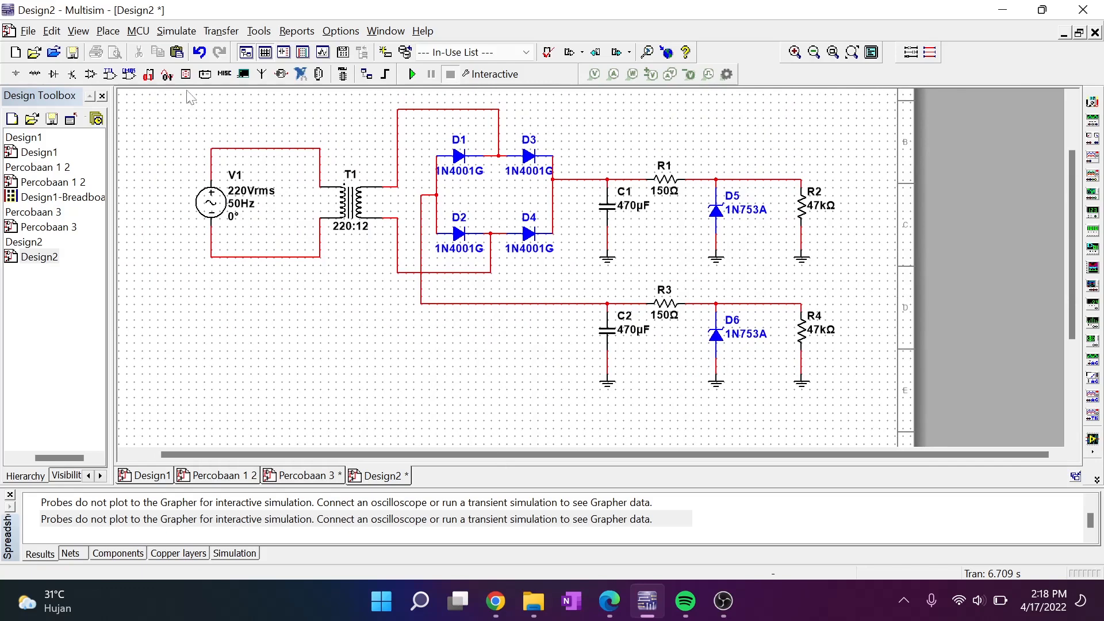
drag(753, 386, 867, 434)
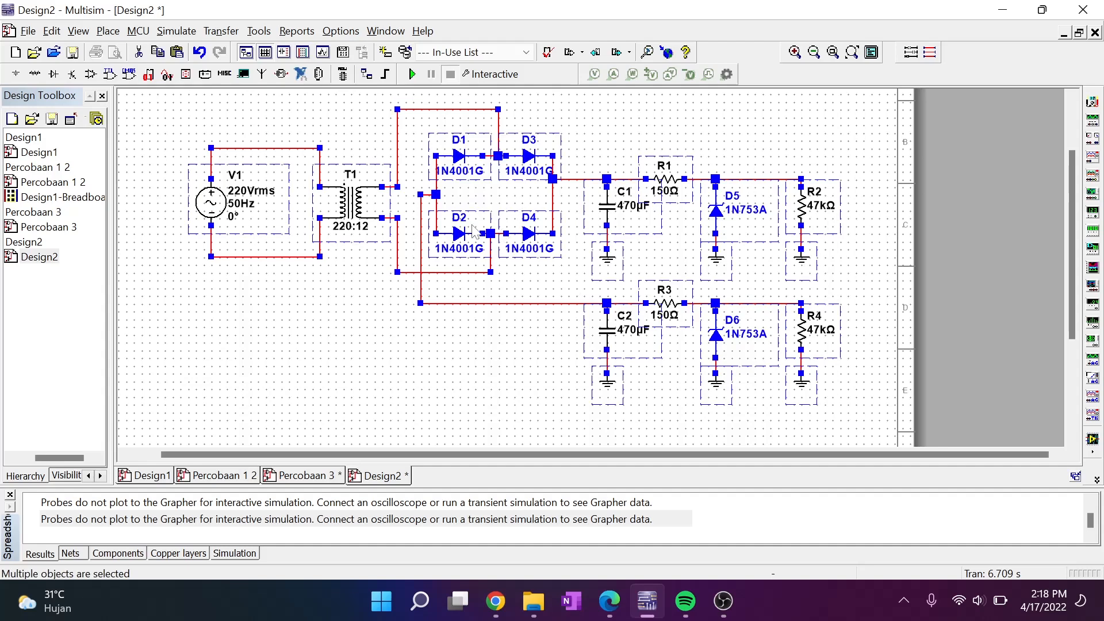
drag(474, 232, 433, 237)
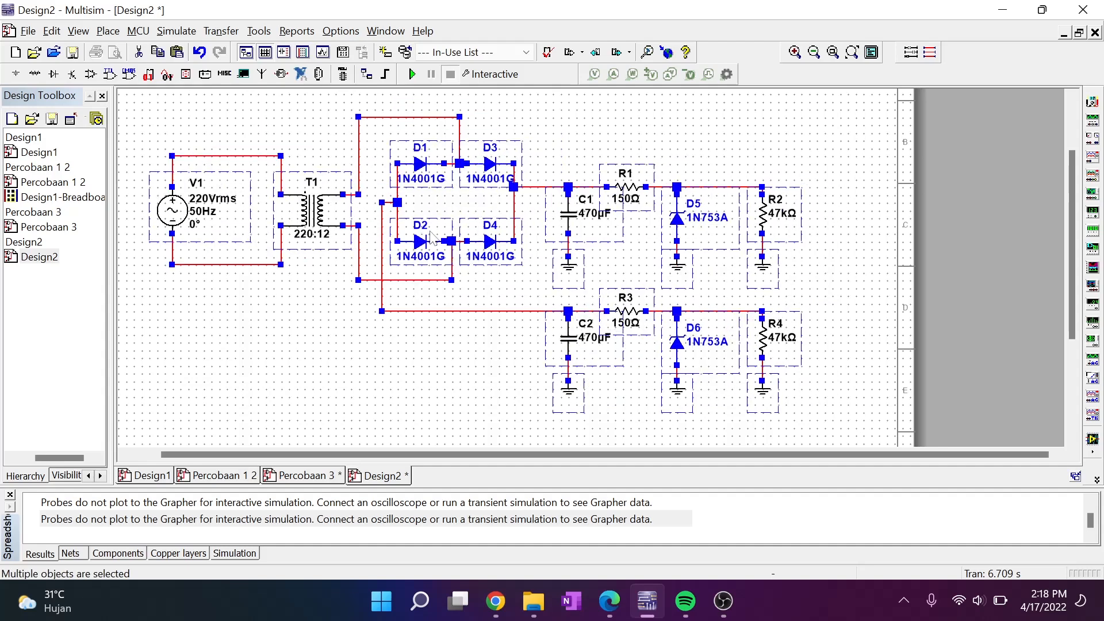
click(879, 265)
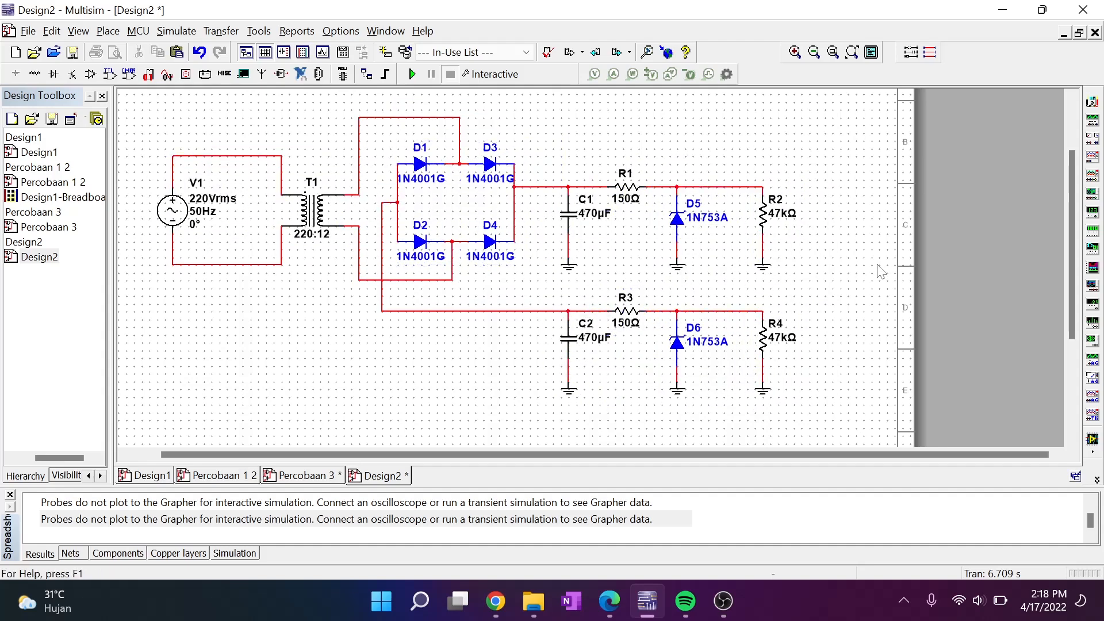
- Replace the Zener diode D6 in the lower branch with a copy of D5, placed above the free ground symbol
scroll(742, 350, up, 2)
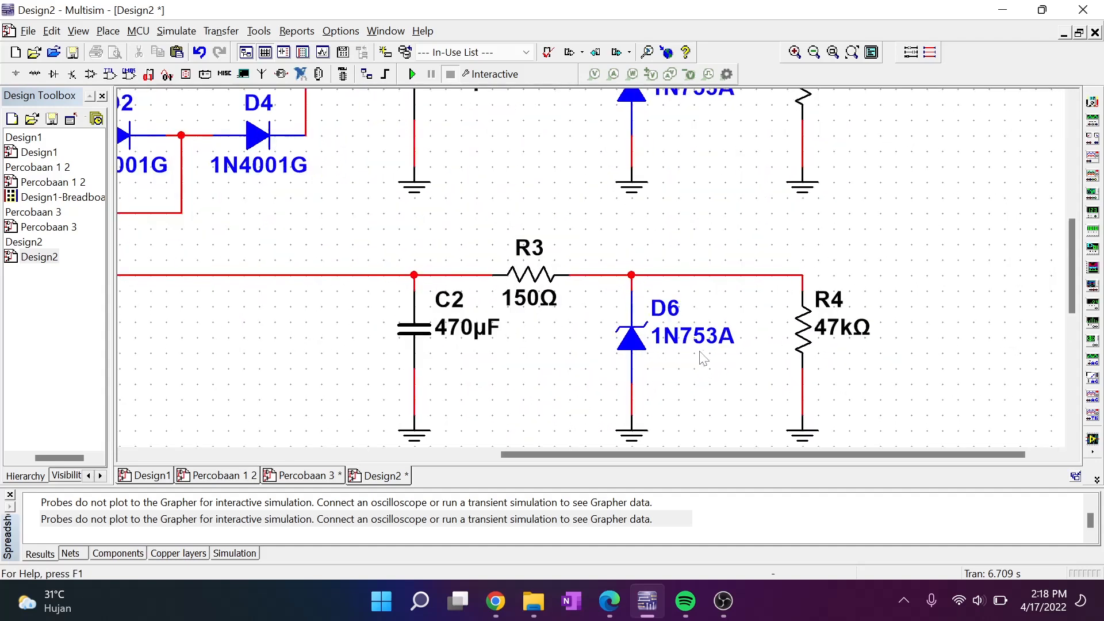
click(637, 350)
key(Delete)
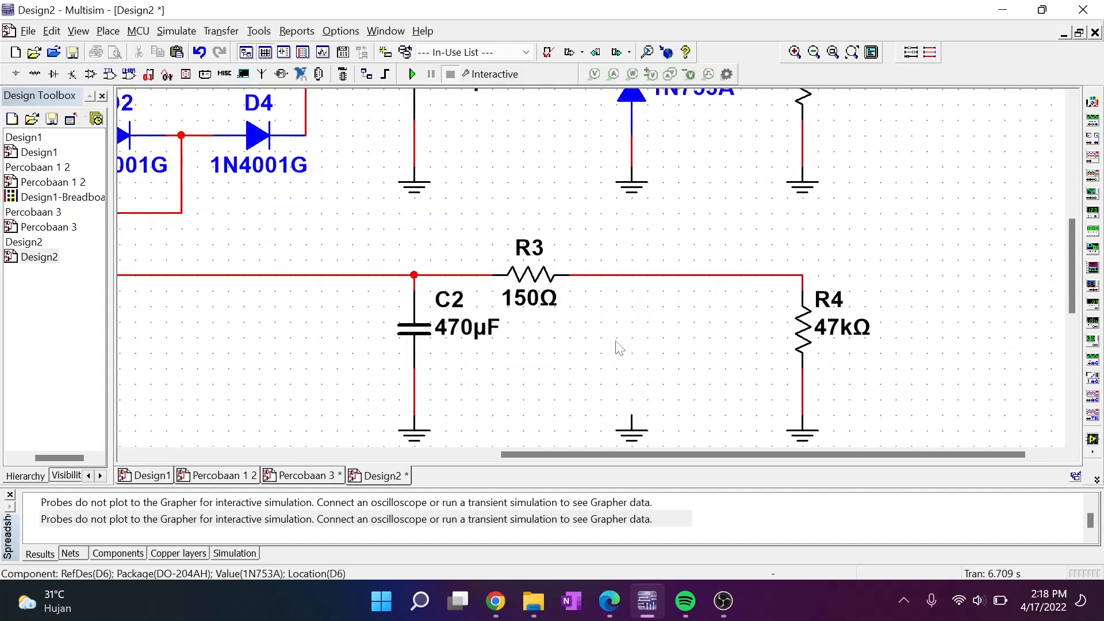
click(631, 95)
right_click(630, 95)
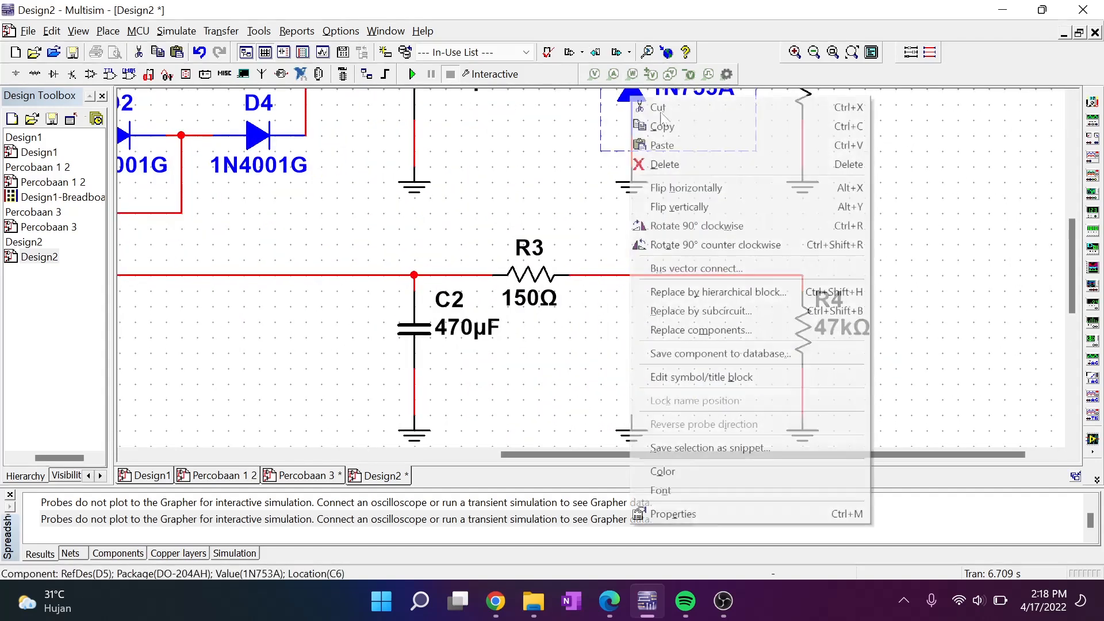
click(672, 133)
right_click(662, 338)
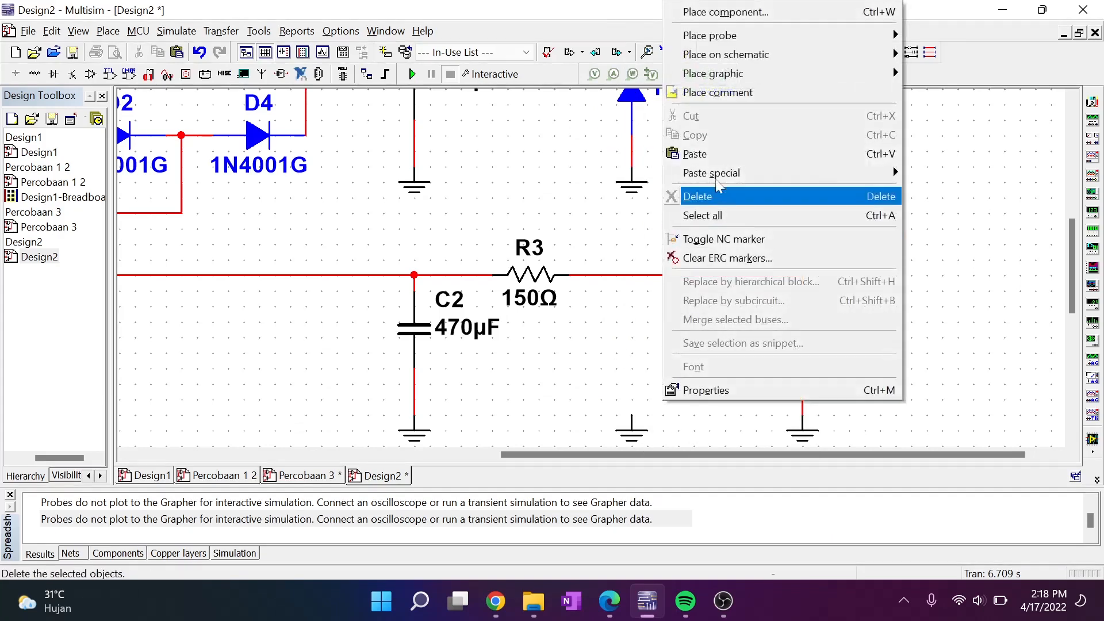
key(Escape)
key(ctrl+v)
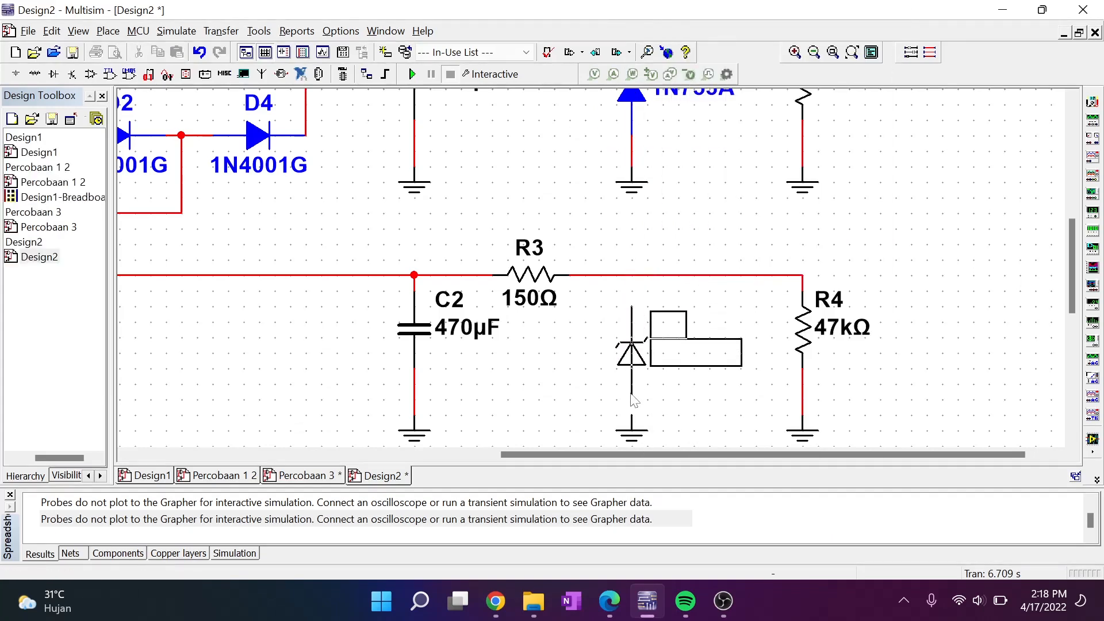
click(632, 399)
- Flip D6 vertically and wire it between the R3–R4 line and the ground symbol beneath it
right_click(631, 368)
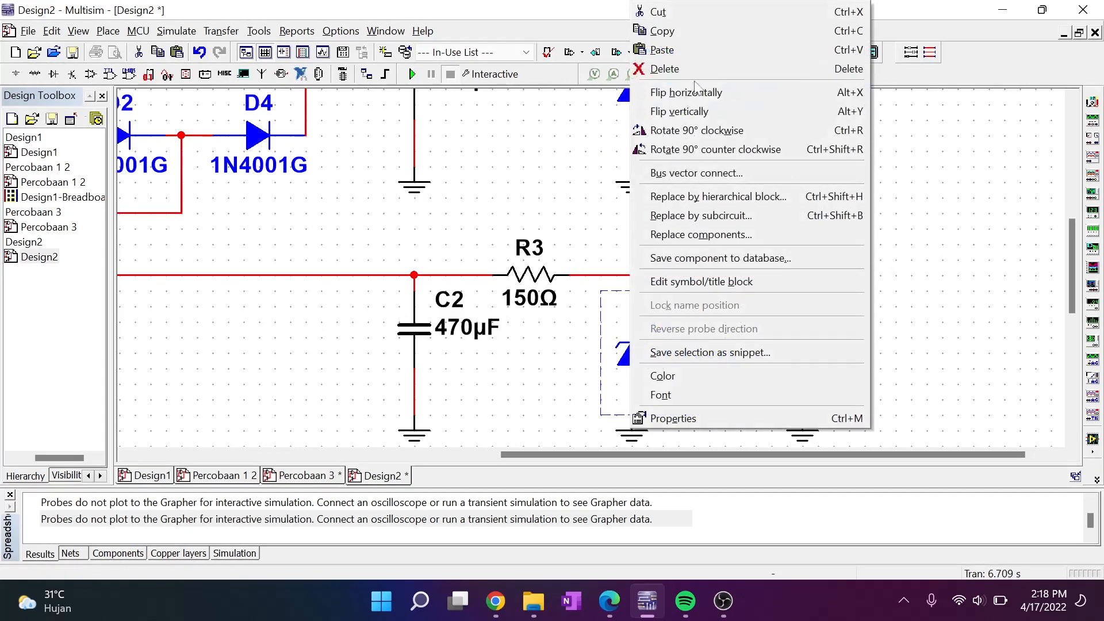
click(689, 111)
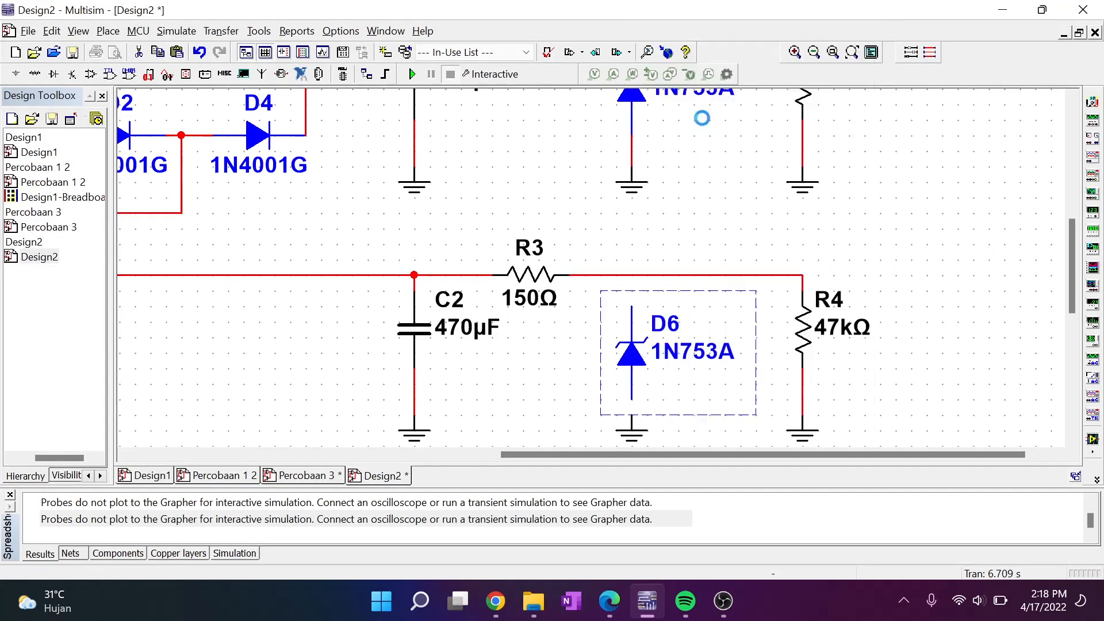
click(667, 416)
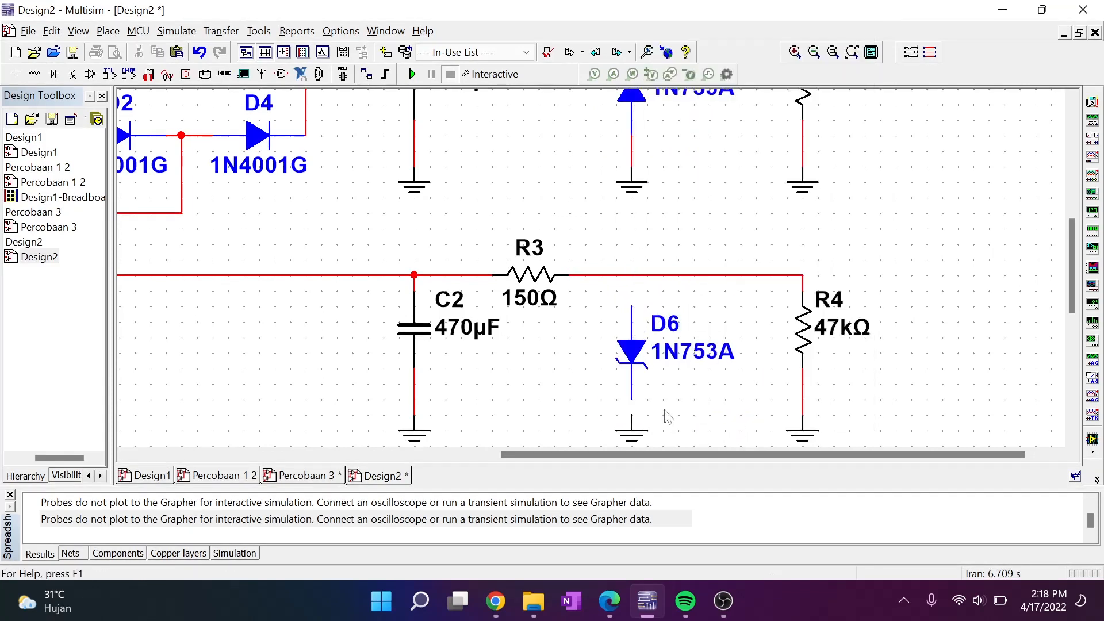
click(634, 409)
drag(633, 307, 631, 275)
- Place a two-channel oscilloscope above and beside R2, near the edge of the sheet
scroll(598, 235, down, 3)
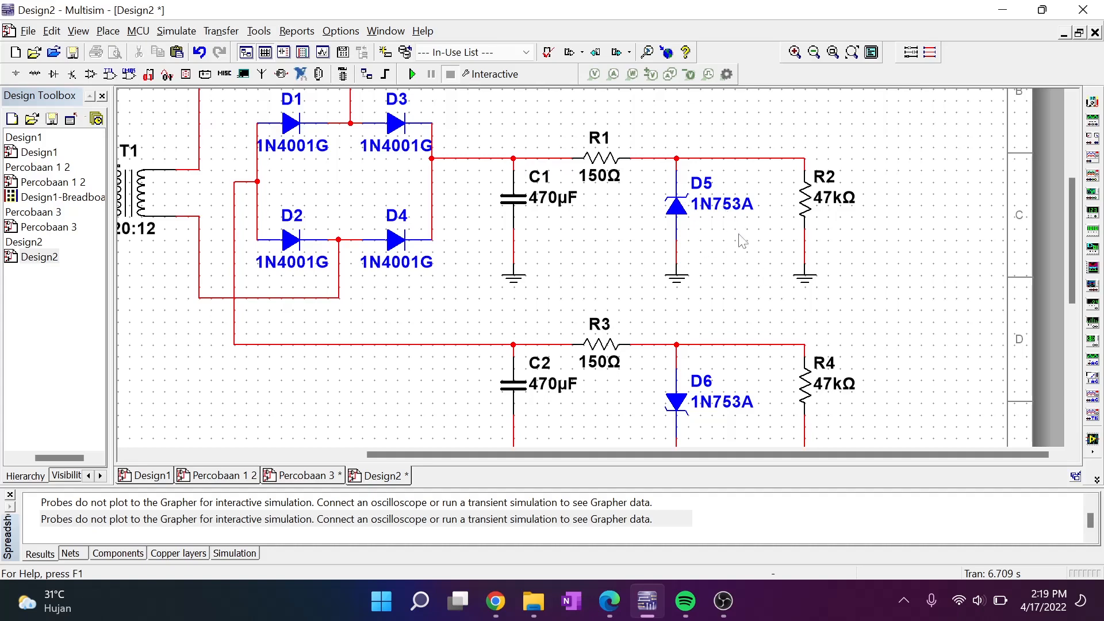
scroll(744, 281, up, 1)
drag(557, 300, 520, 355)
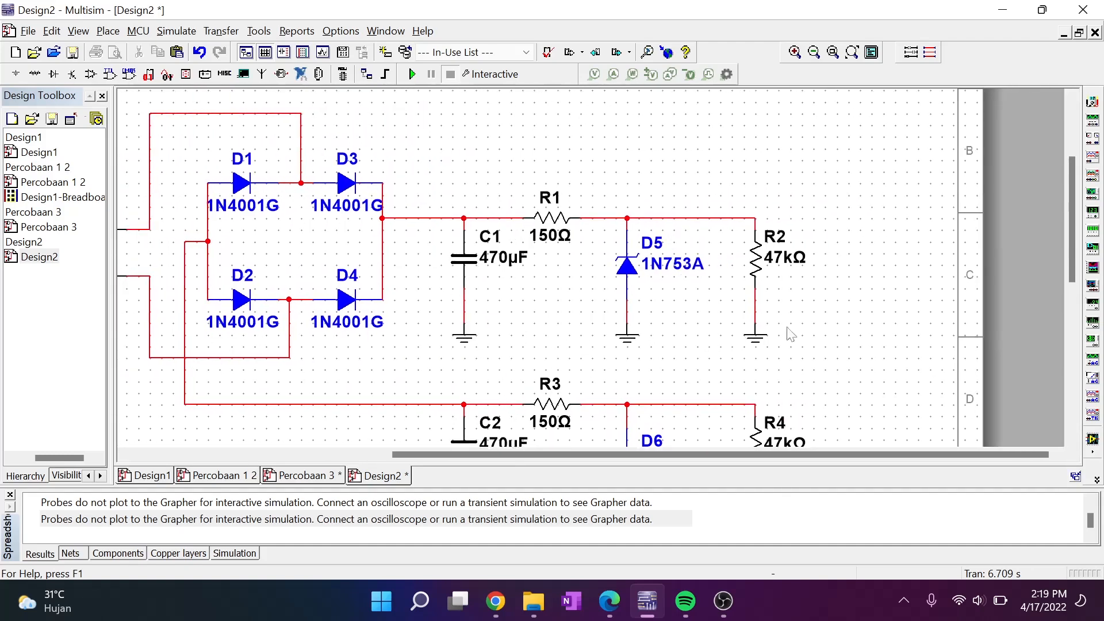
click(1092, 160)
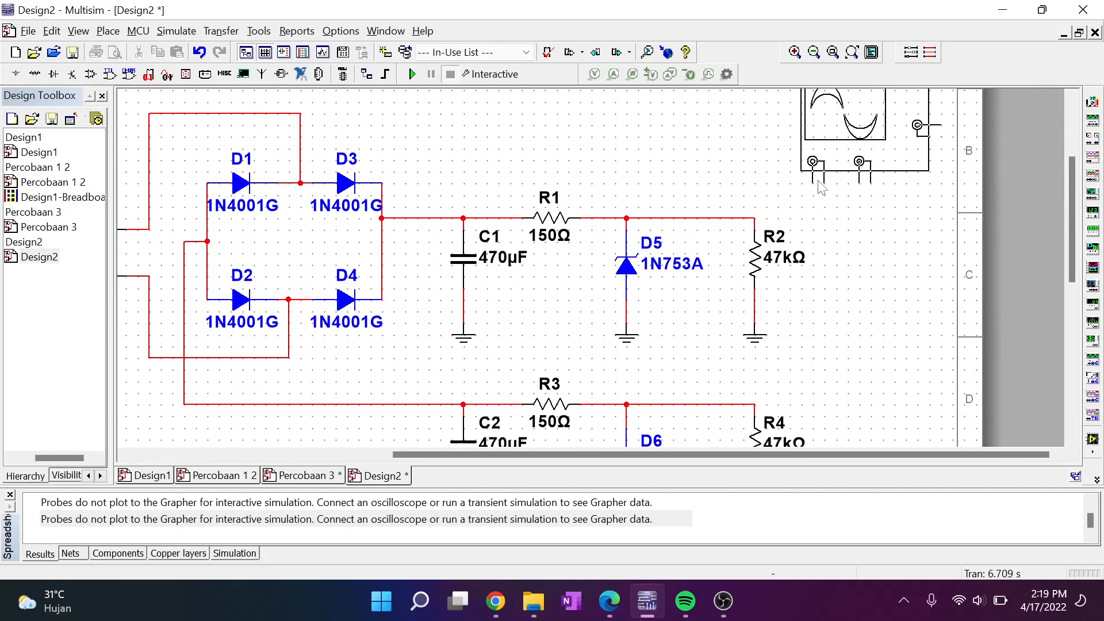
click(816, 185)
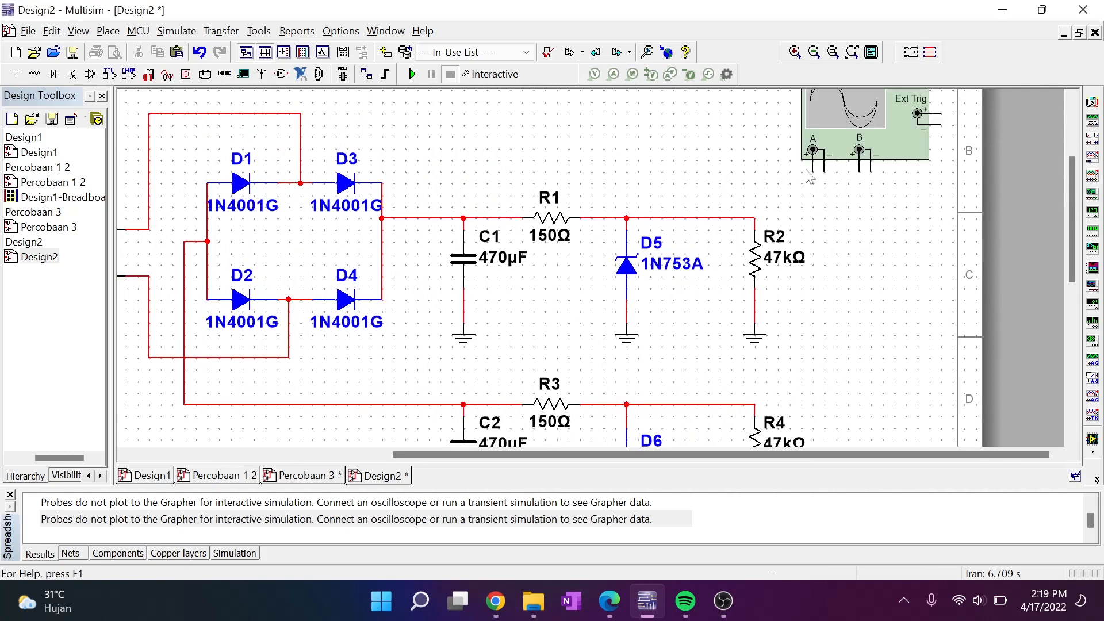
- Wire oscilloscope channel A across R2, with its positive terminal on the upper node and its negative terminal on the grounded end
click(813, 169)
click(752, 219)
click(824, 173)
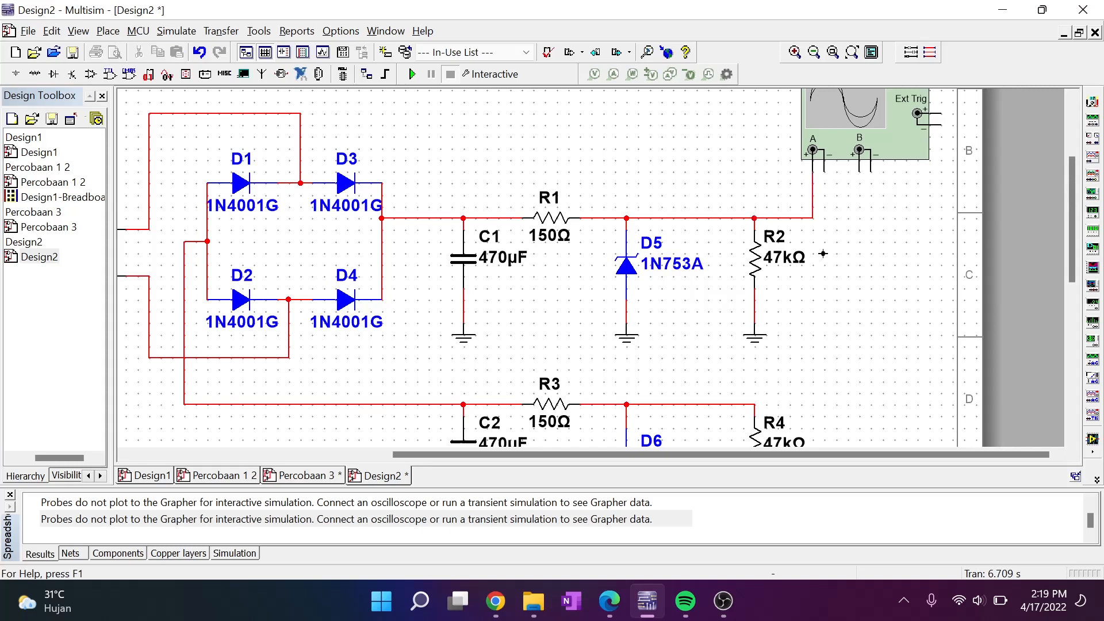
click(754, 299)
- Wire oscilloscope channel B across R4 and reconnect channel A's negative terminal to the grounded end of R2
scroll(864, 226, down, 3)
scroll(864, 225, right, 3)
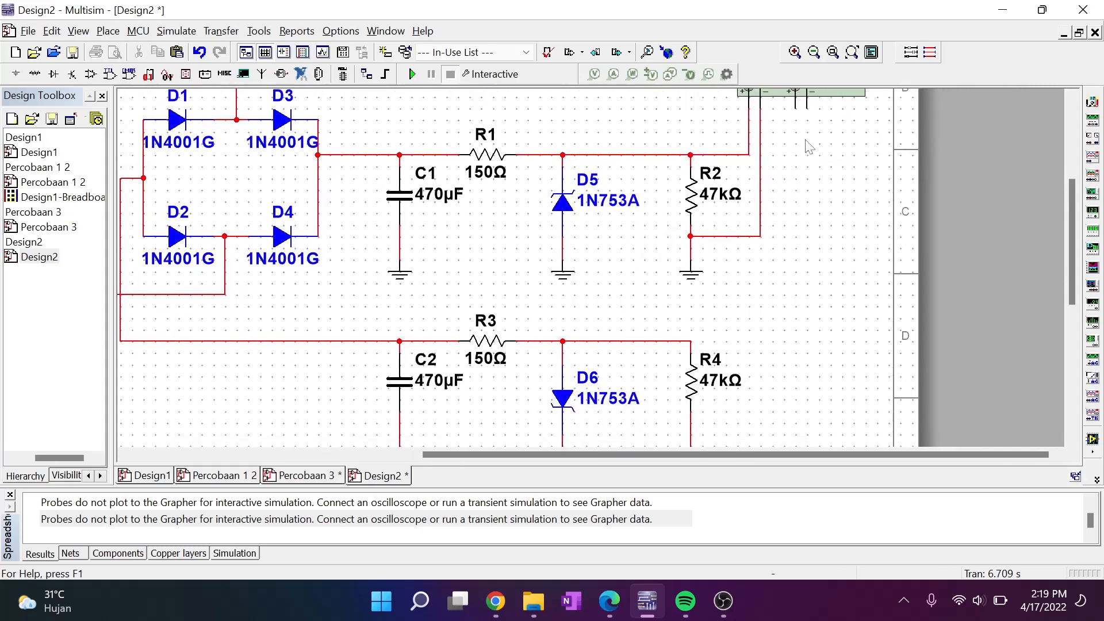
click(795, 108)
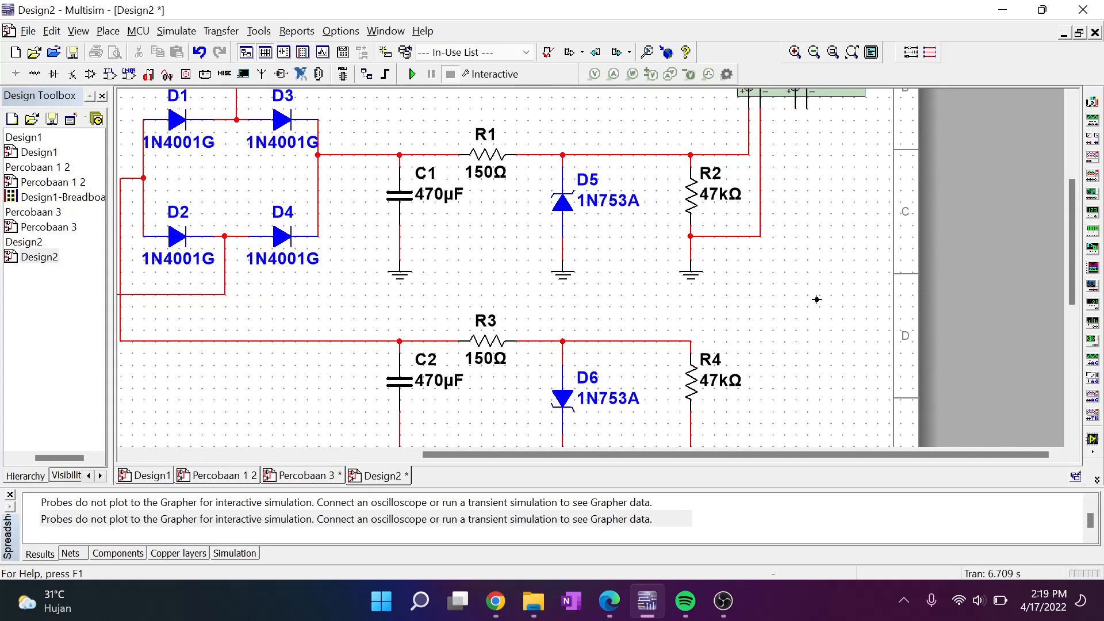
click(691, 341)
scroll(693, 343, up, 3)
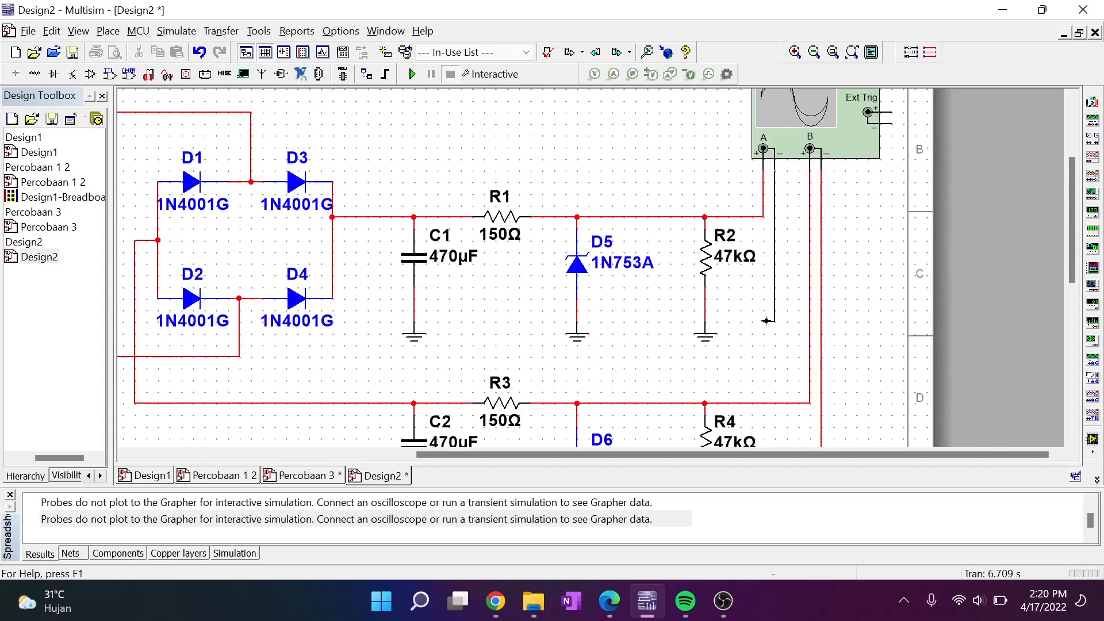
click(705, 309)
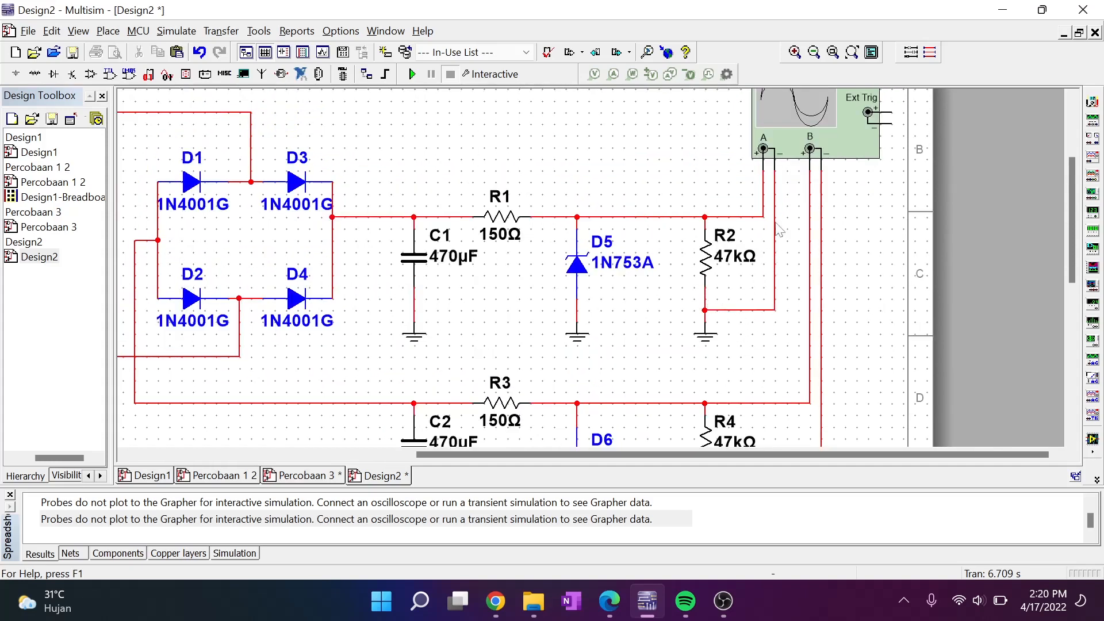
- Run the interactive simulation, open the oscilloscope XSC1, and enlarge its display to show both channel traces
scroll(778, 228, down, 1)
scroll(730, 276, down, 1)
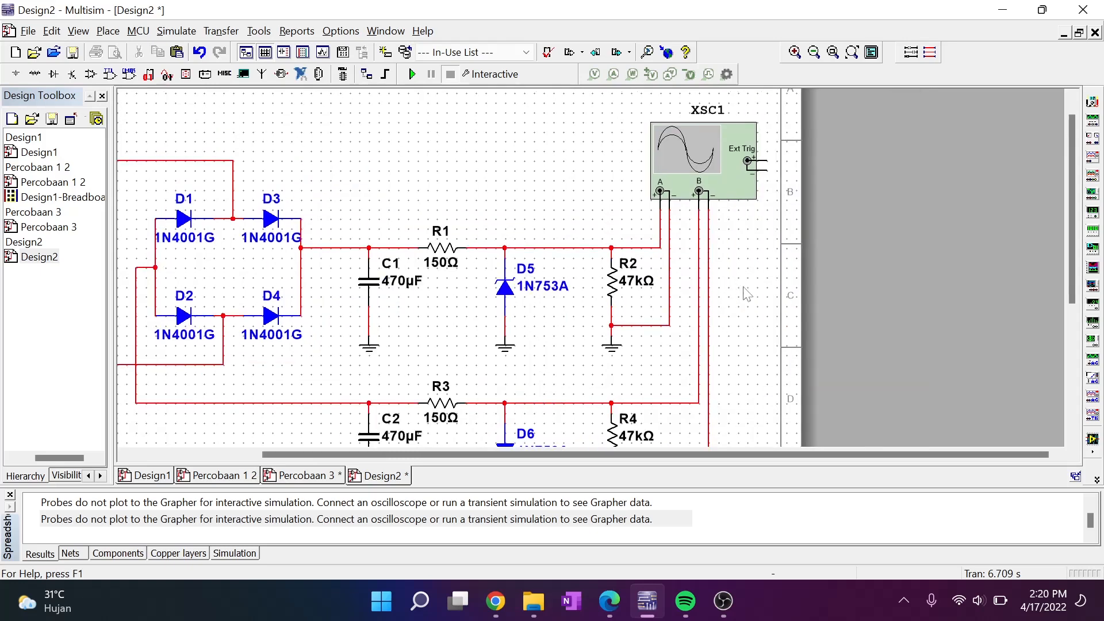
drag(782, 245, 759, 286)
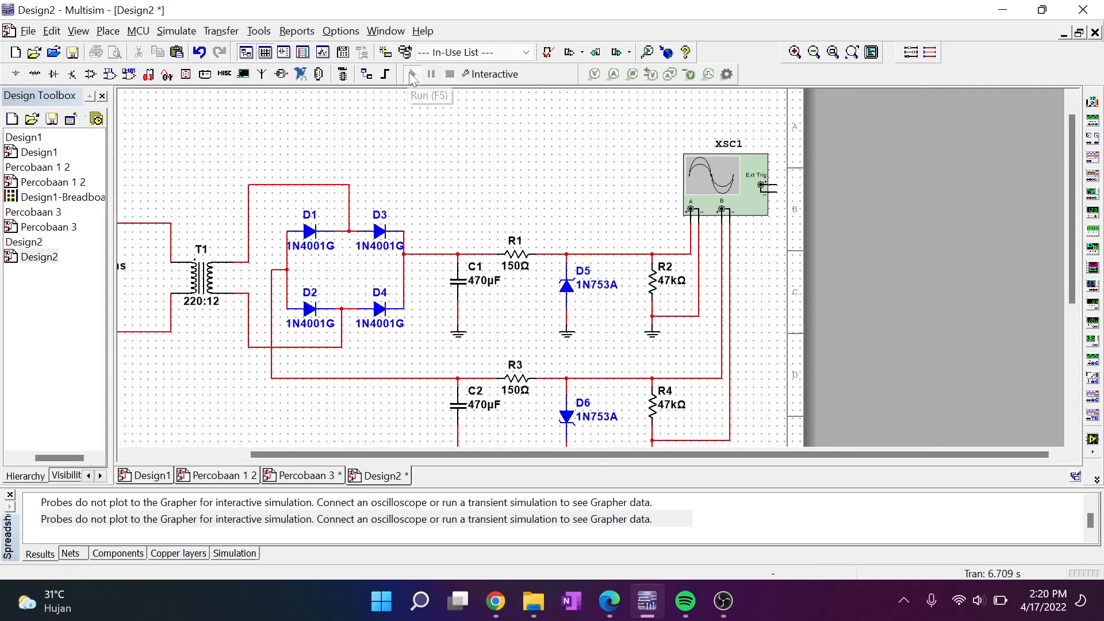
click(410, 76)
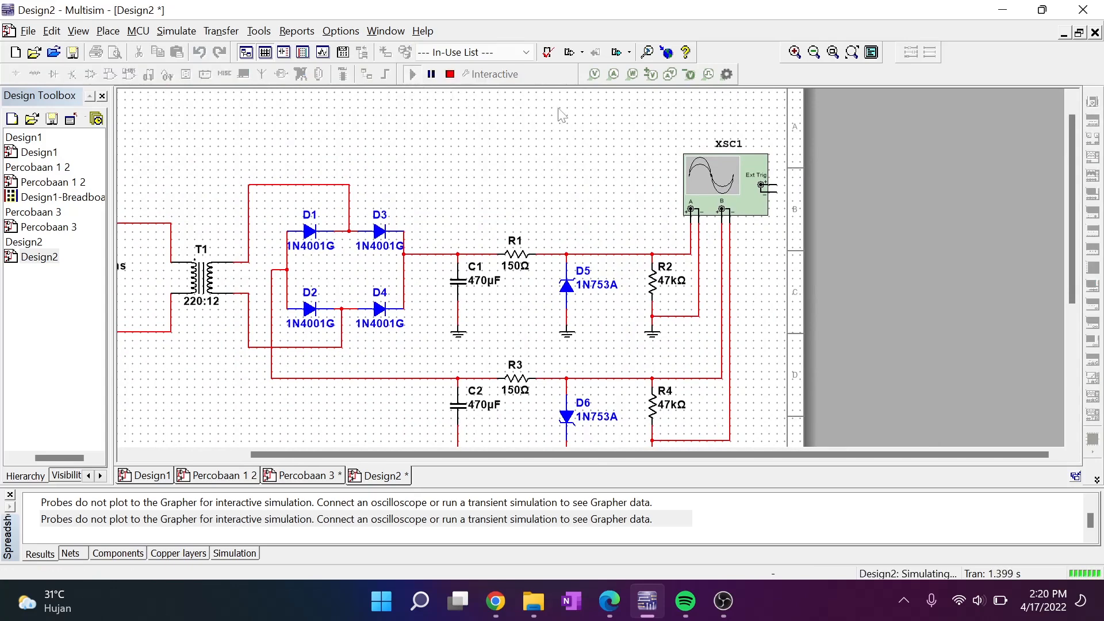
double_click(716, 183)
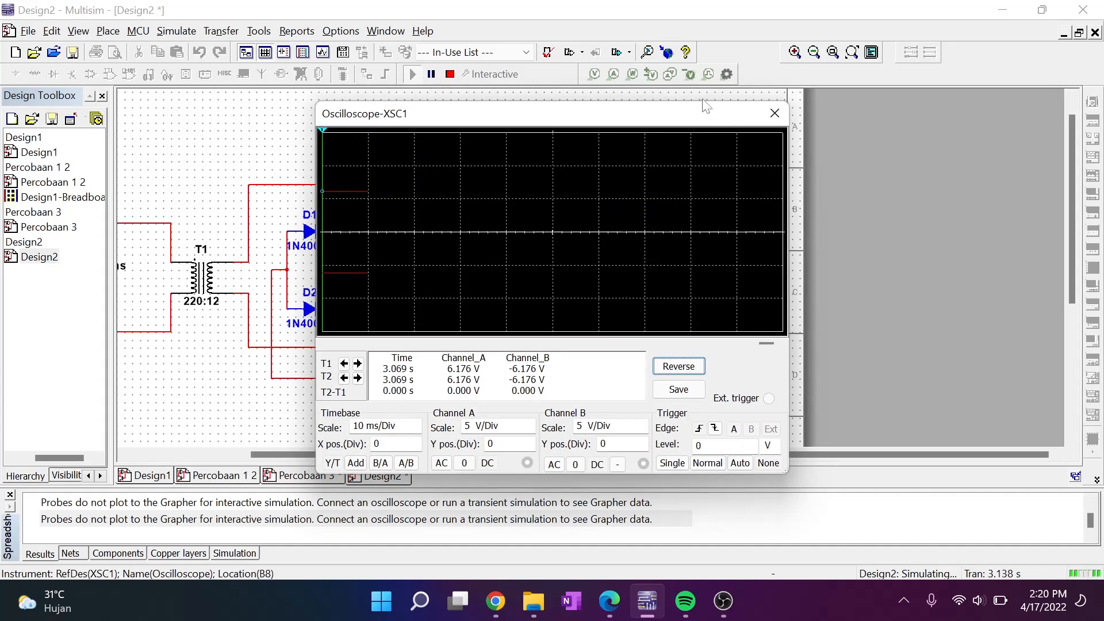
drag(699, 113, 699, 13)
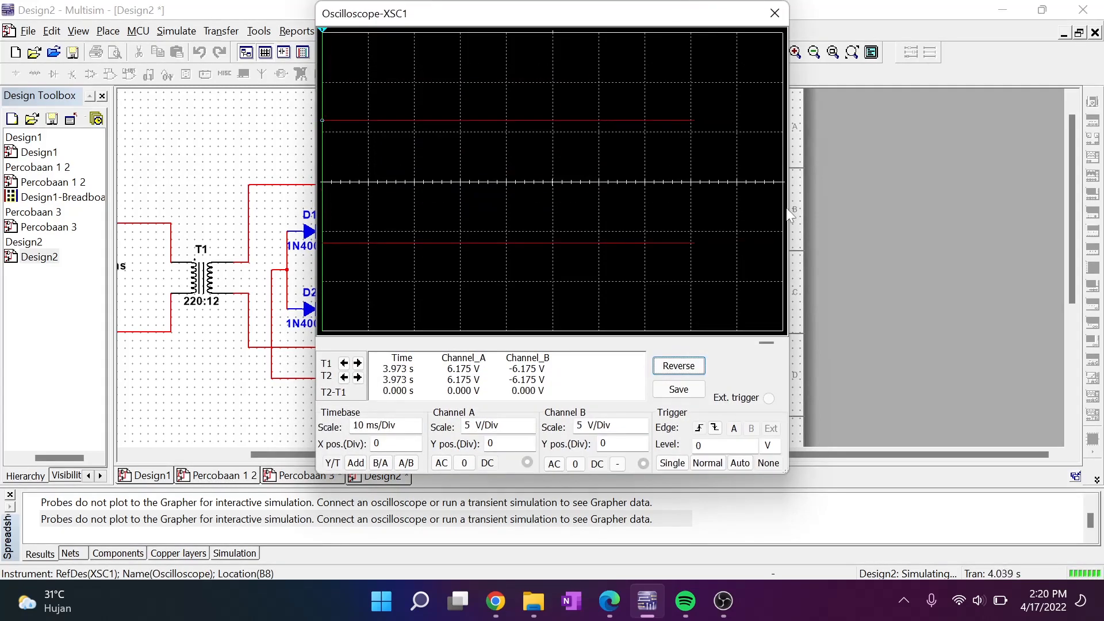
drag(789, 225, 957, 224)
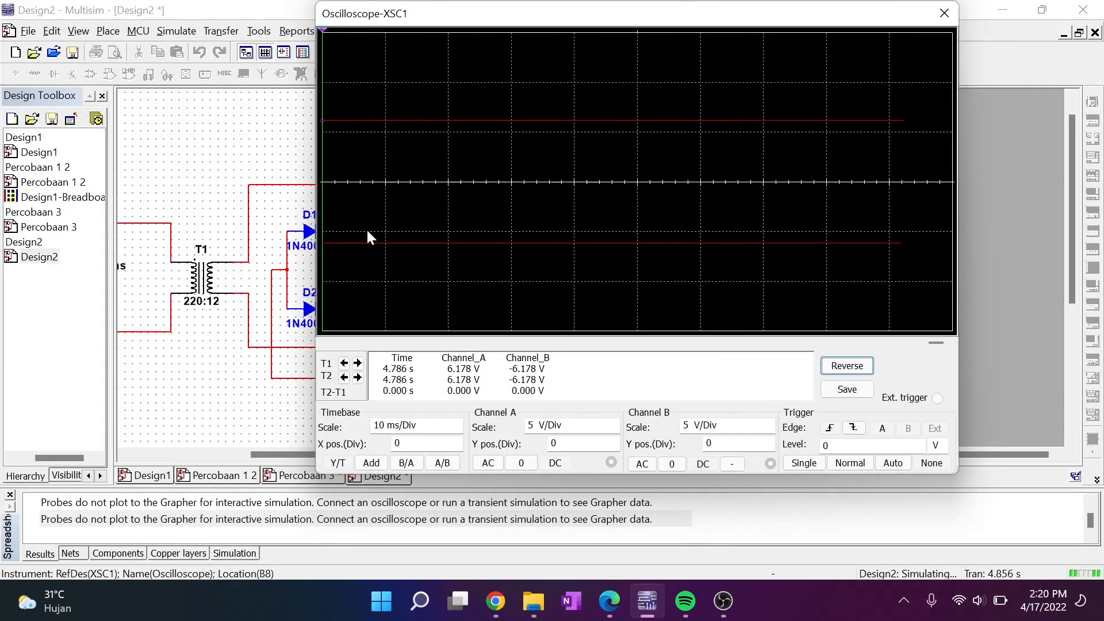
- Widen the XSC1 oscilloscope display and move it lower to examine both traces, then close it and stop the simulation
drag(320, 229, 170, 254)
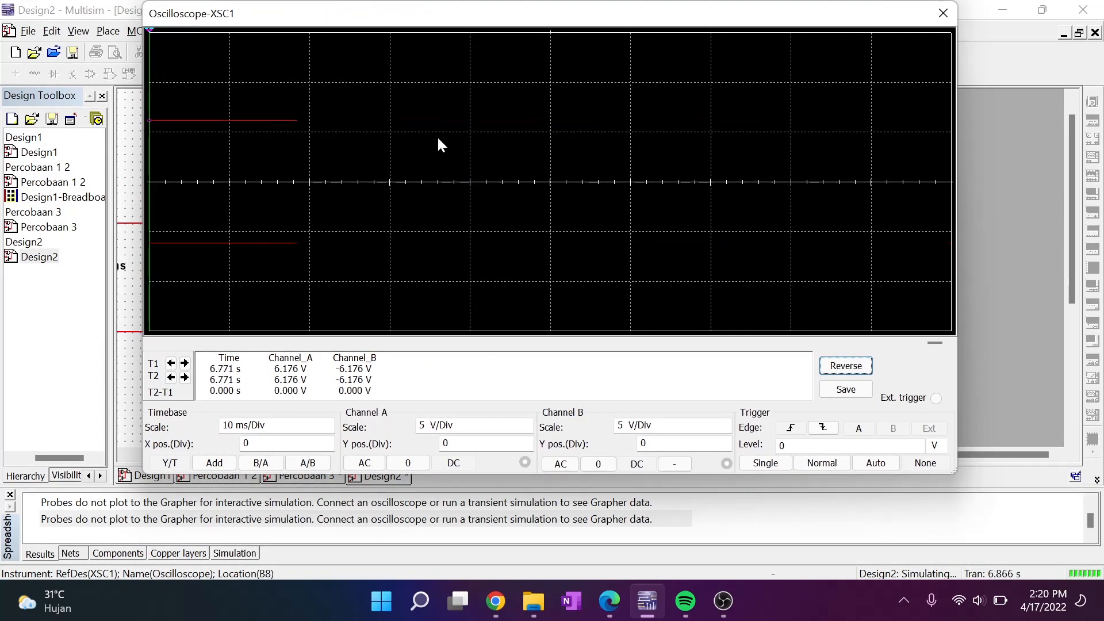
drag(544, 24, 555, 91)
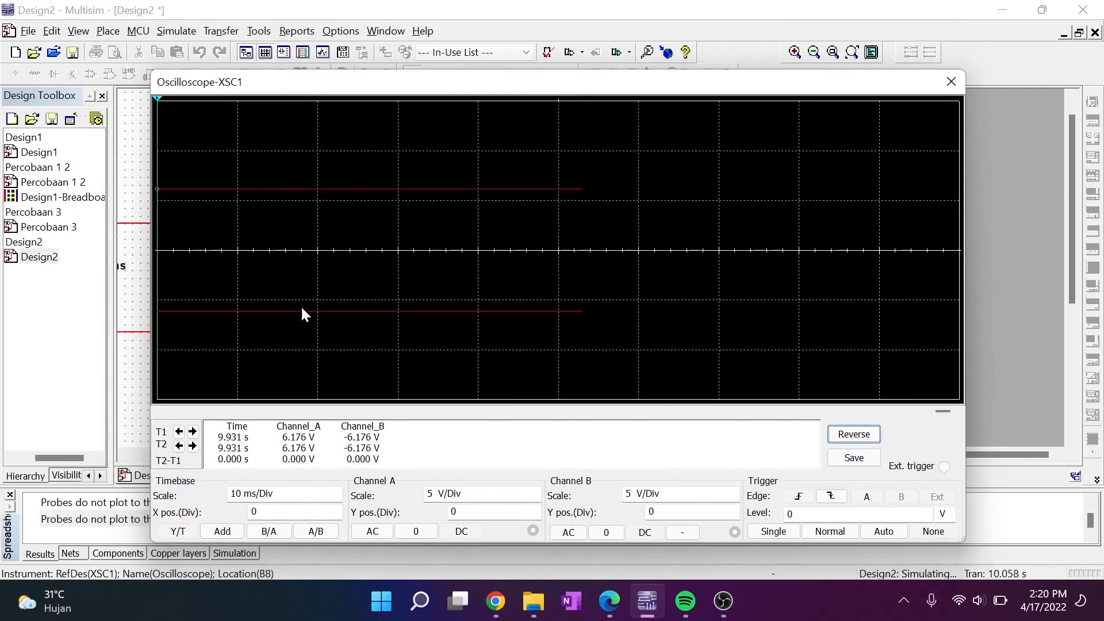
click(951, 81)
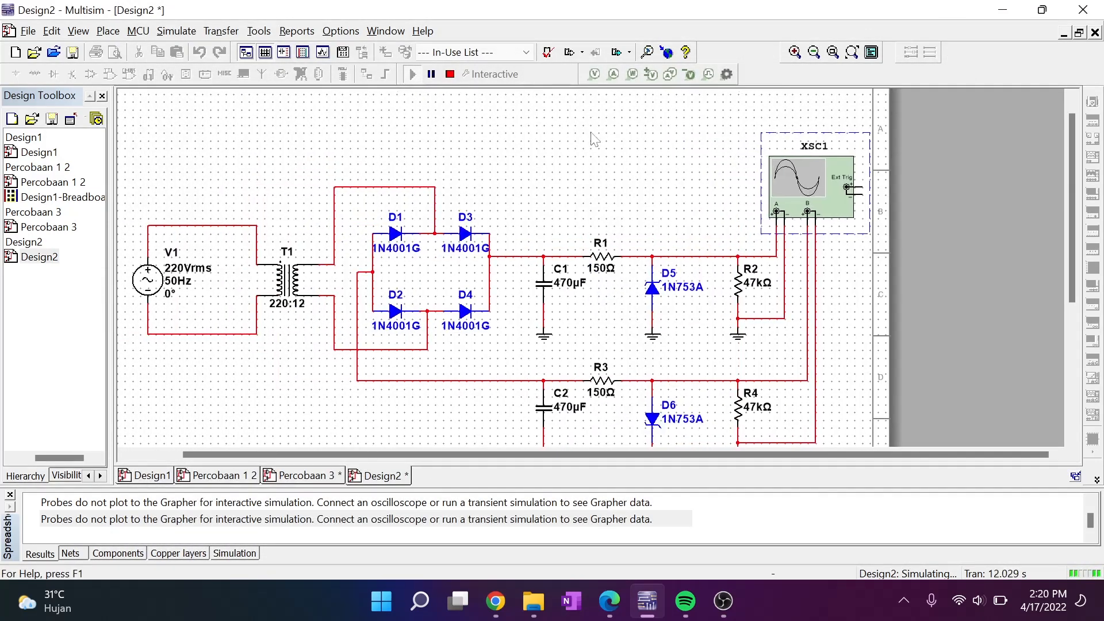
click(450, 74)
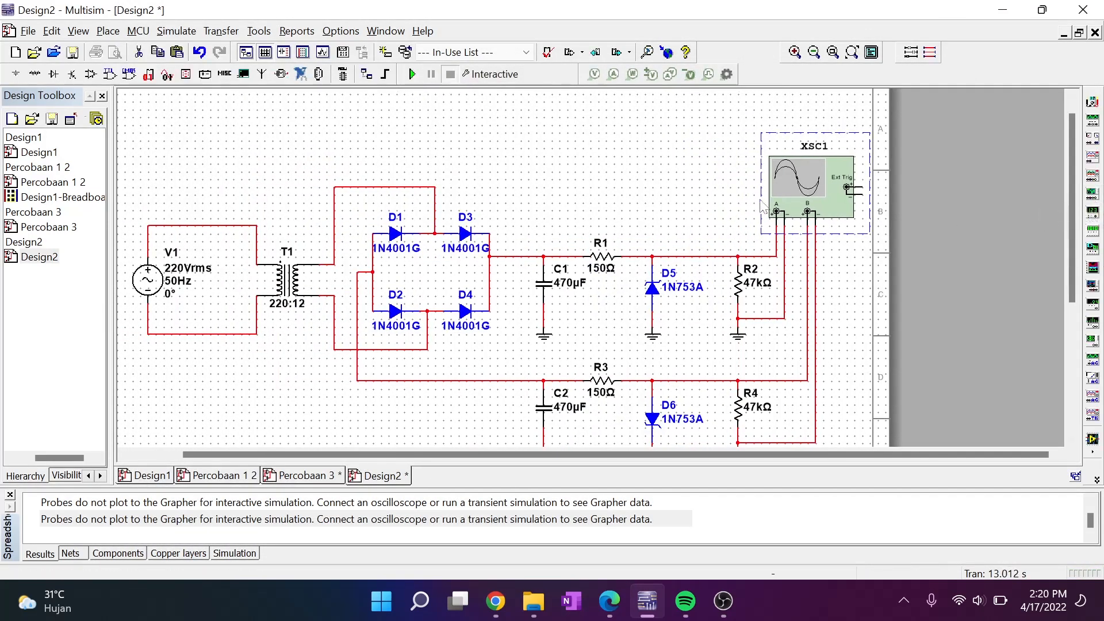
- Place a second two-channel oscilloscope above the diode bridge, with its channel A terminals over the transformer's upper secondary wire
click(1092, 162)
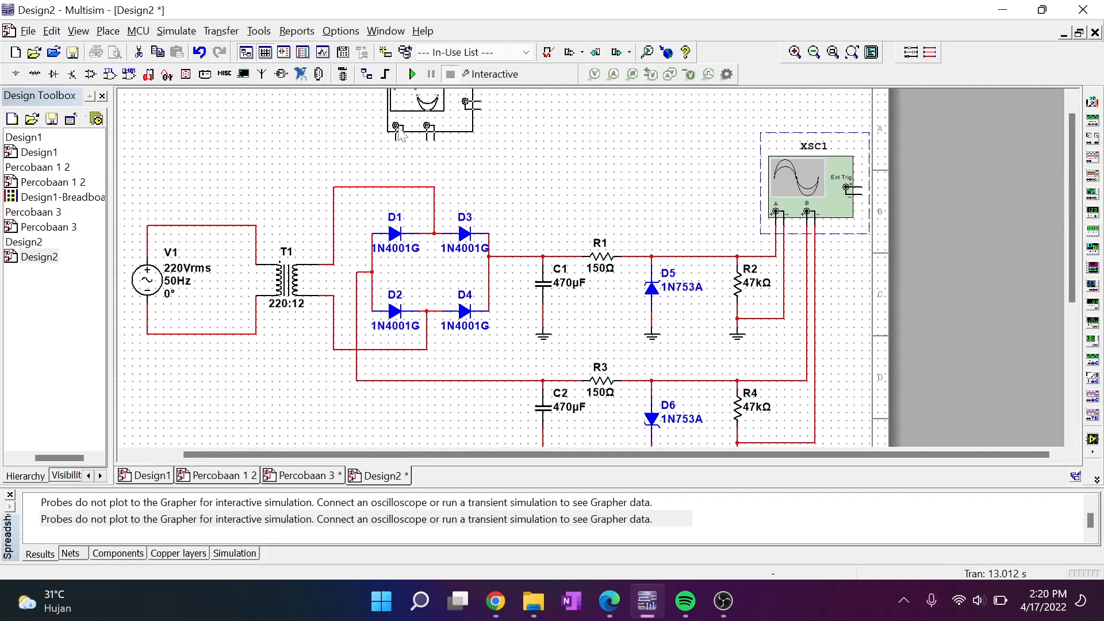
click(399, 129)
scroll(437, 169, up, 3)
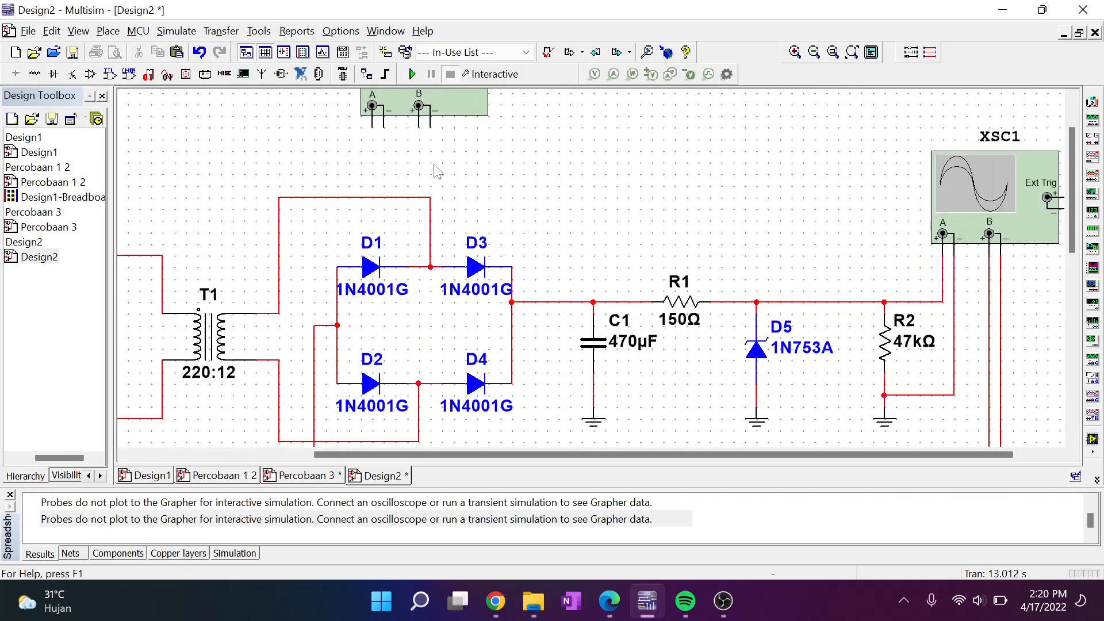
drag(506, 175, 516, 188)
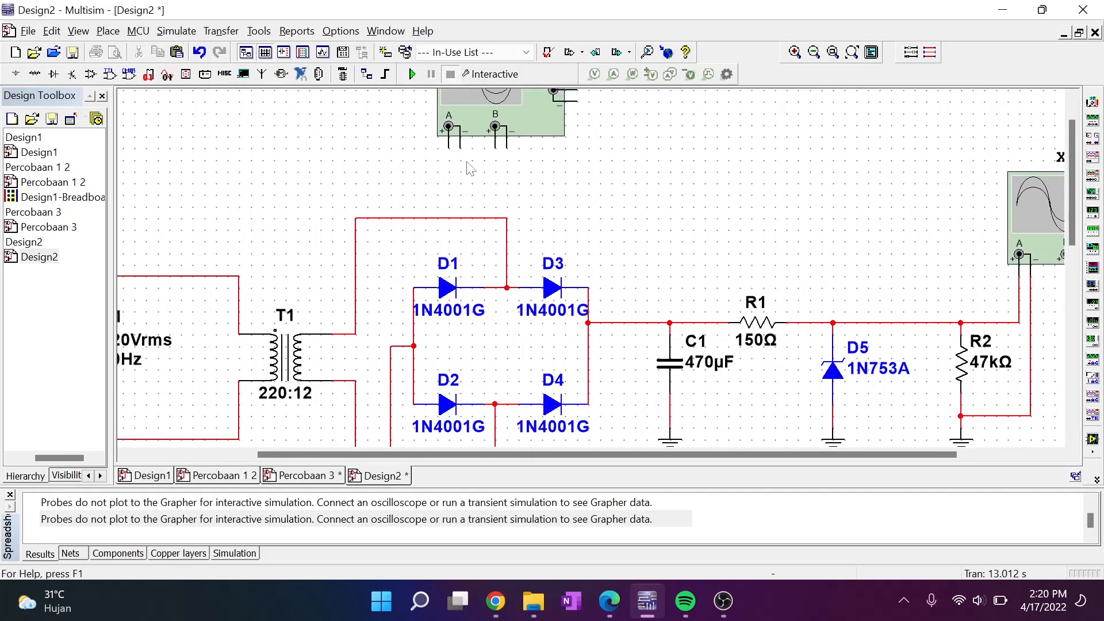
drag(476, 113, 418, 149)
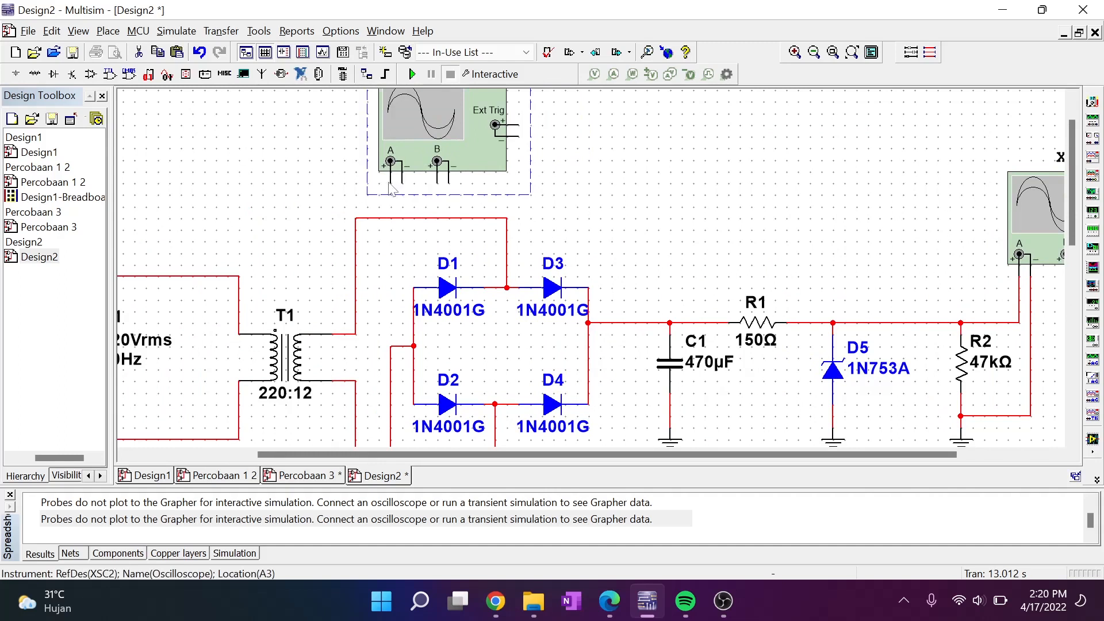
- Wire channel A of the second oscilloscope across T1's secondary, positive to the upper wire and negative to the lower wire
click(390, 187)
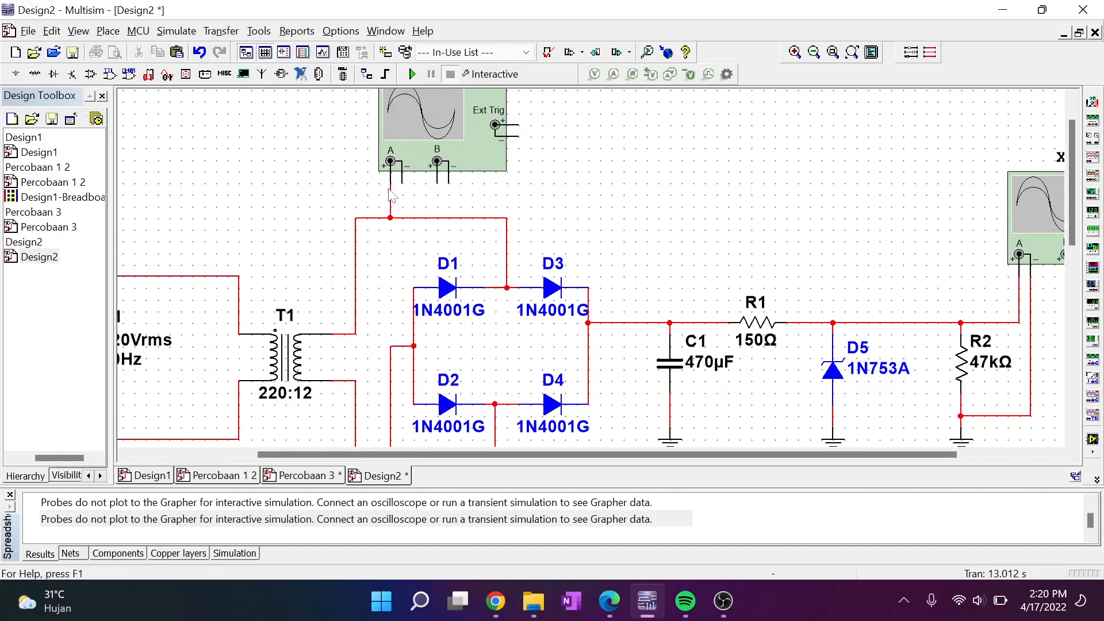
click(406, 184)
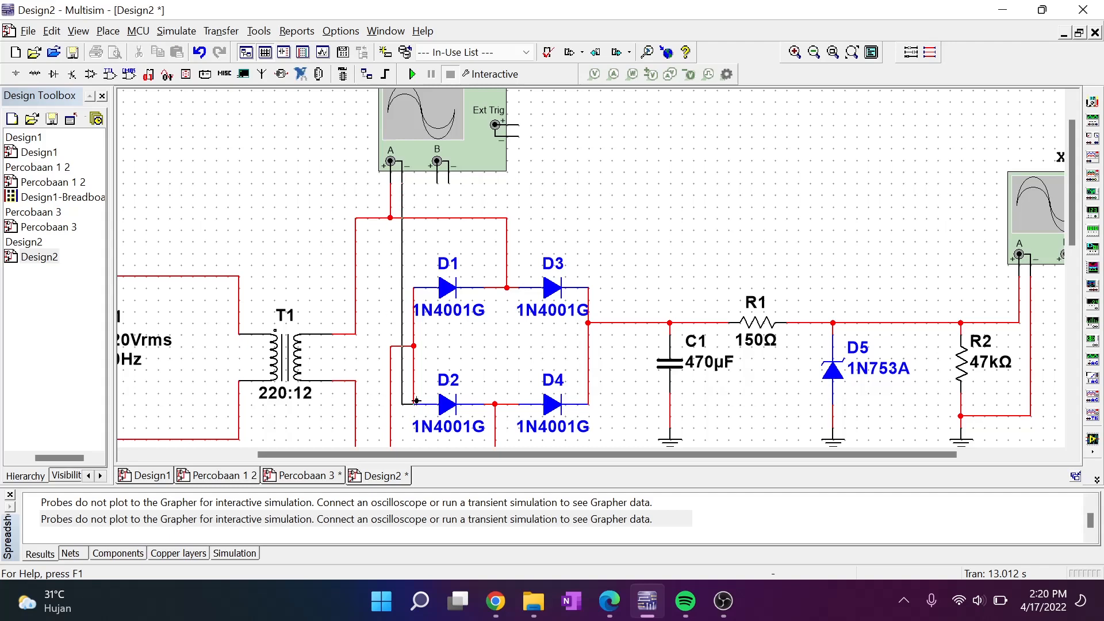
click(392, 435)
scroll(394, 402, down, 2)
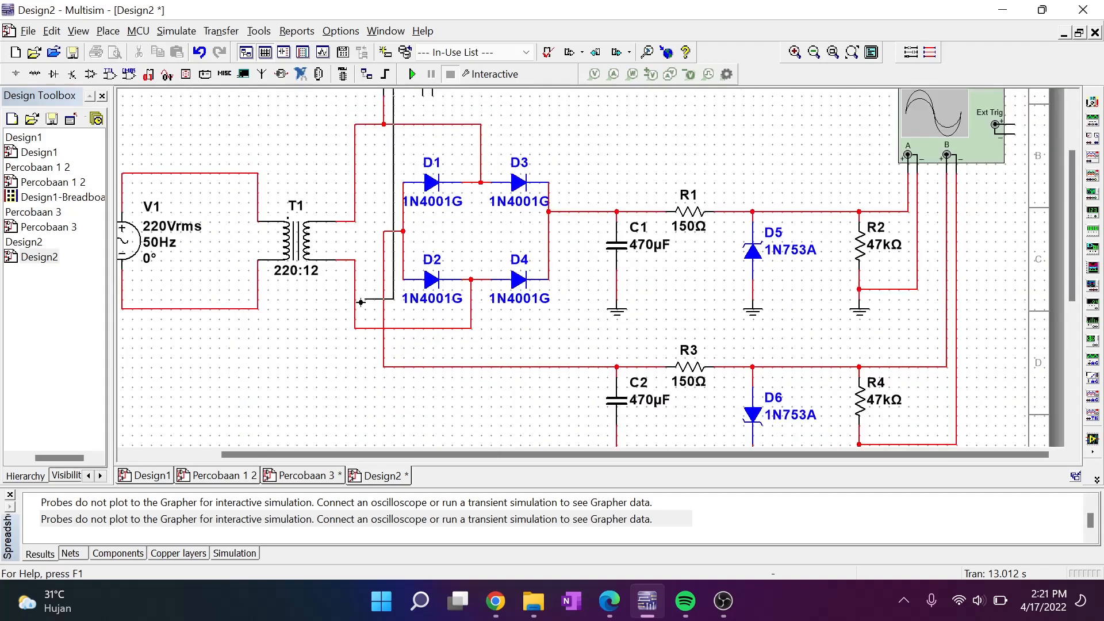
click(394, 328)
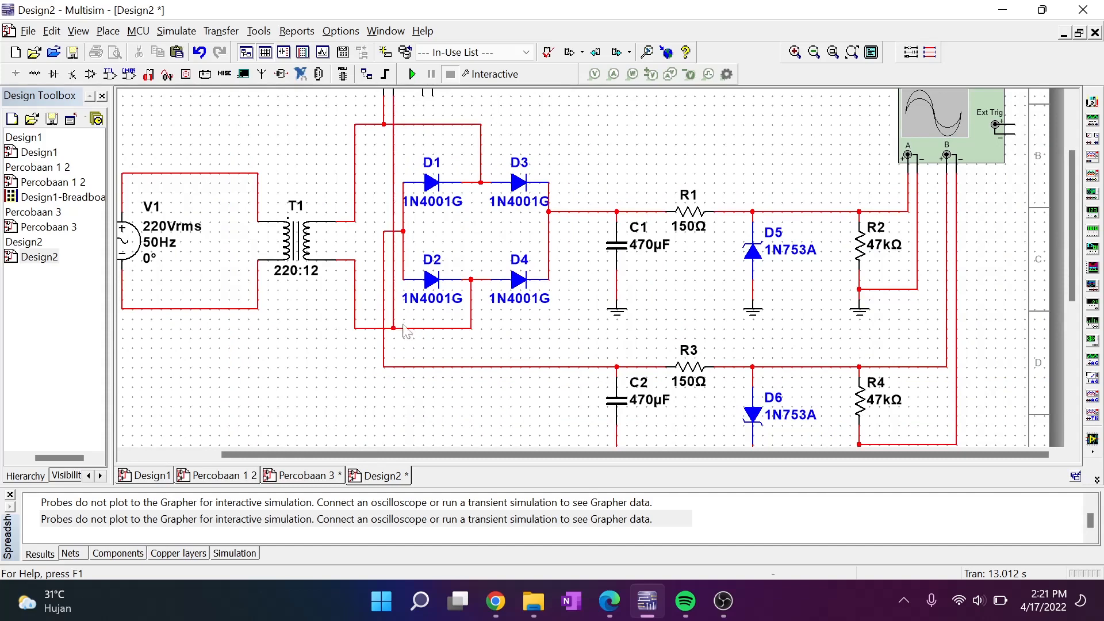
- Run the interactive simulation and examine the transformer secondary waveform on oscilloscope XSC2, closing its display when done
scroll(547, 222, up, 3)
click(411, 74)
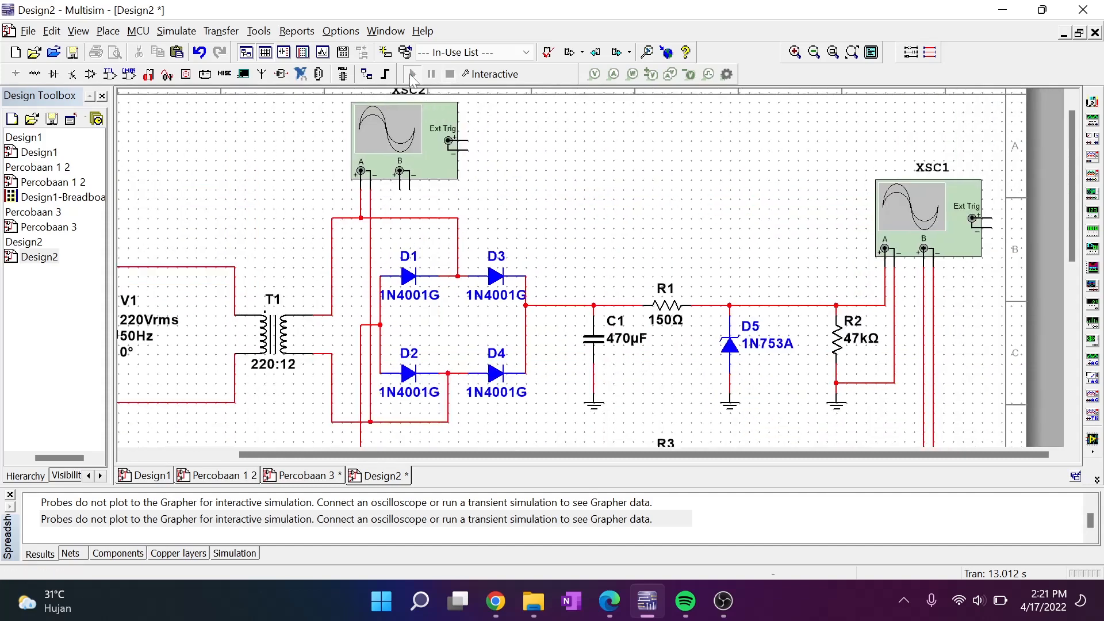
double_click(402, 143)
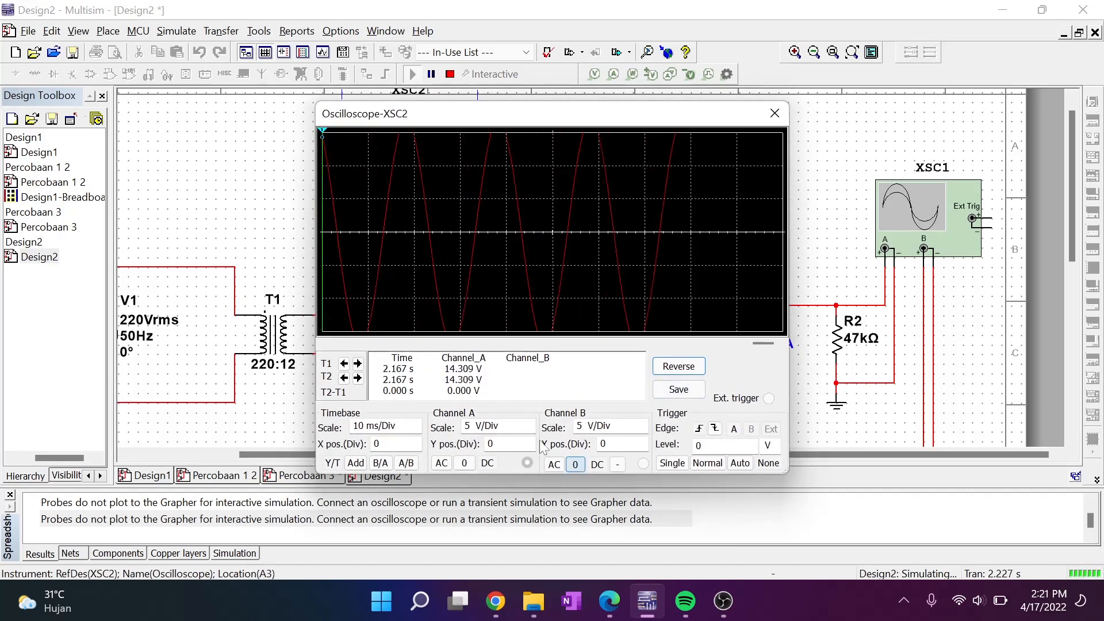
click(774, 113)
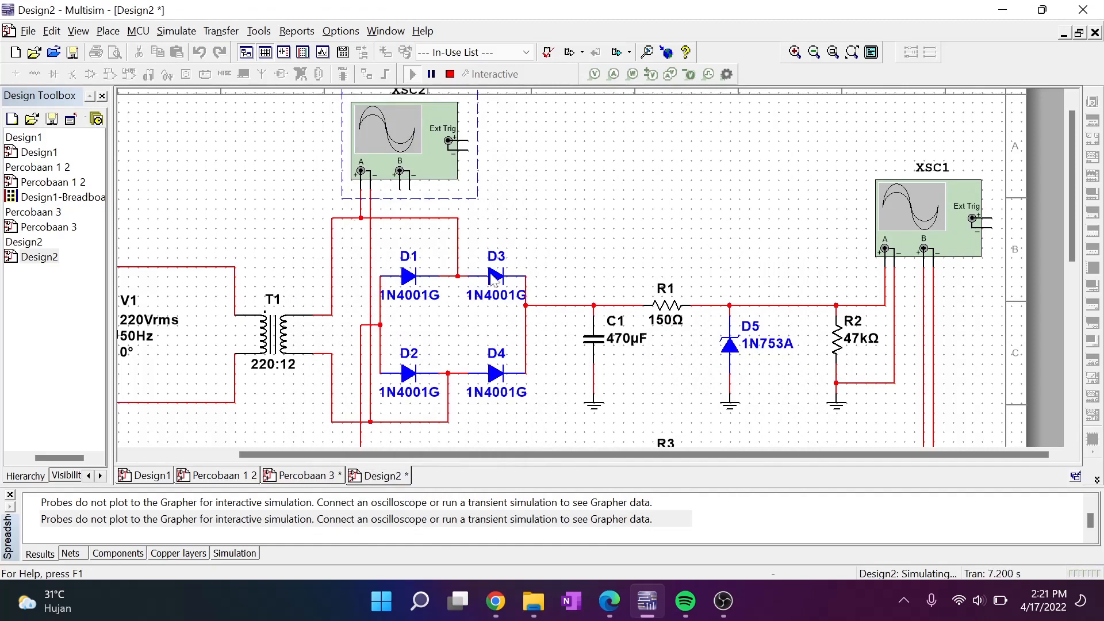
- Reopen oscilloscope XSC1 to examine the regulated output traces across R2 and R4, and close its display
scroll(636, 235, right, 5)
scroll(635, 236, down, 2)
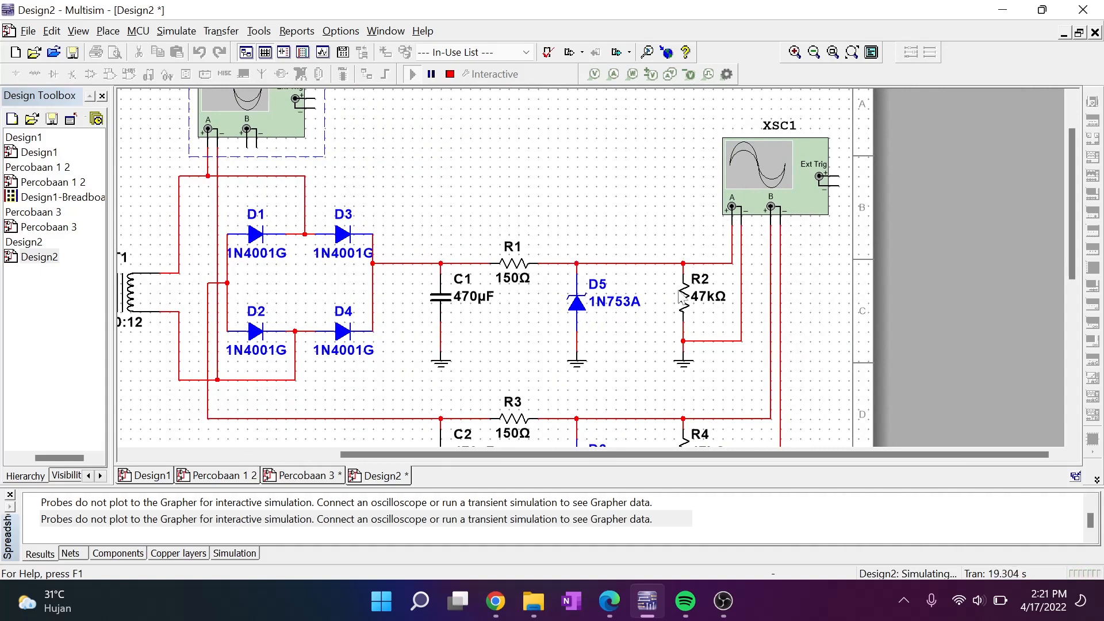
double_click(755, 174)
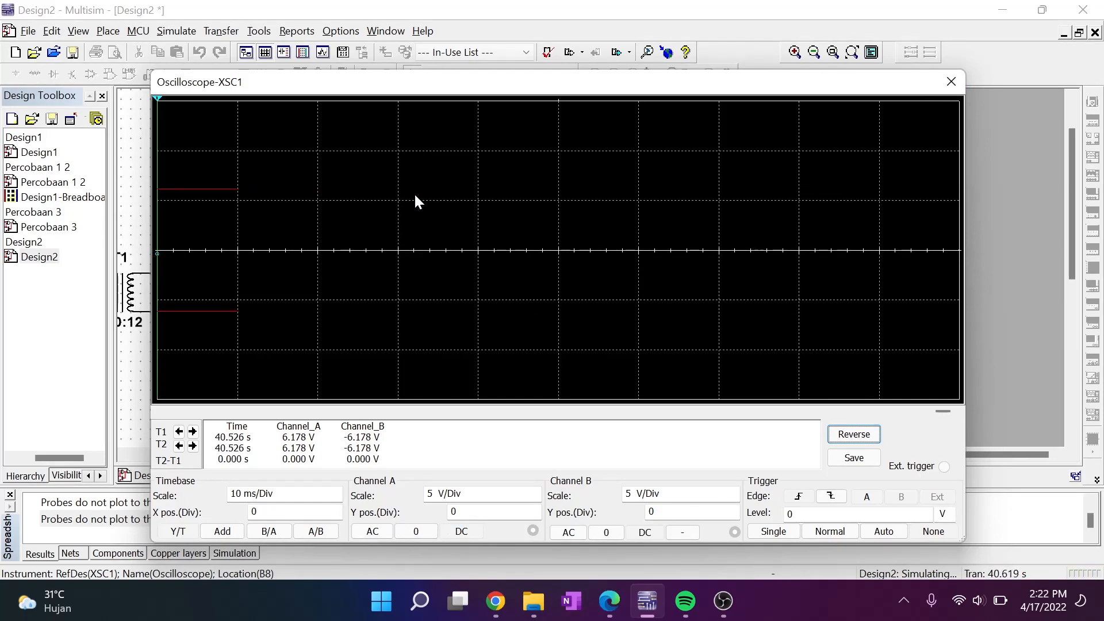
click(948, 83)
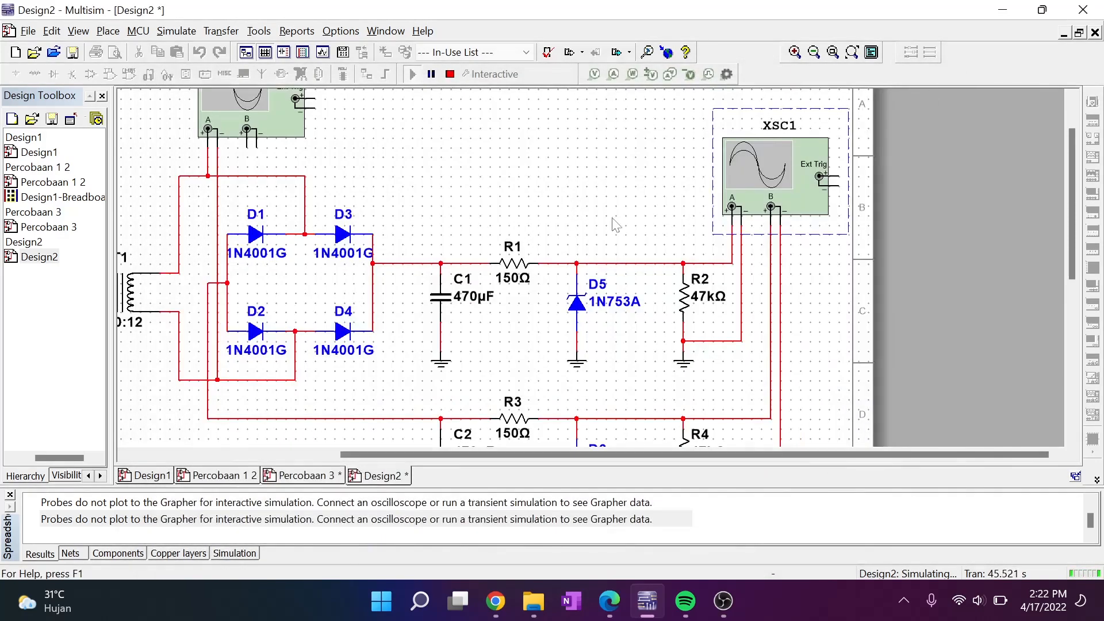
- Place a voltage probe on the bridge's positive output wire, between D3 and the C1–R1 node, while the simulation runs
drag(615, 224, 504, 186)
scroll(577, 174, down, 1)
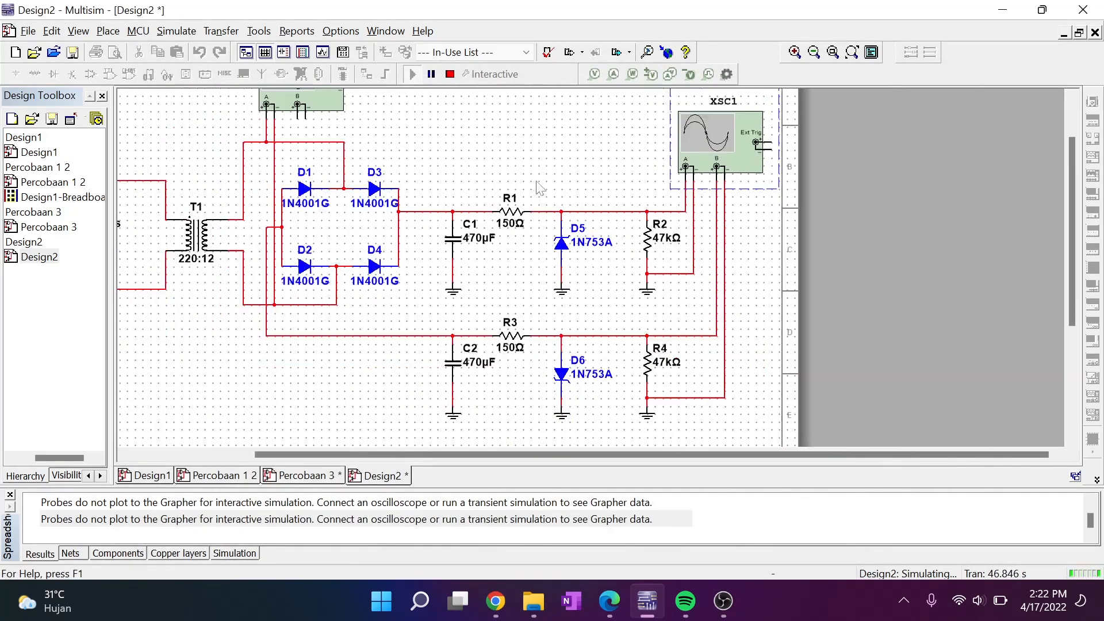
drag(465, 273, 568, 271)
scroll(569, 153, up, 1)
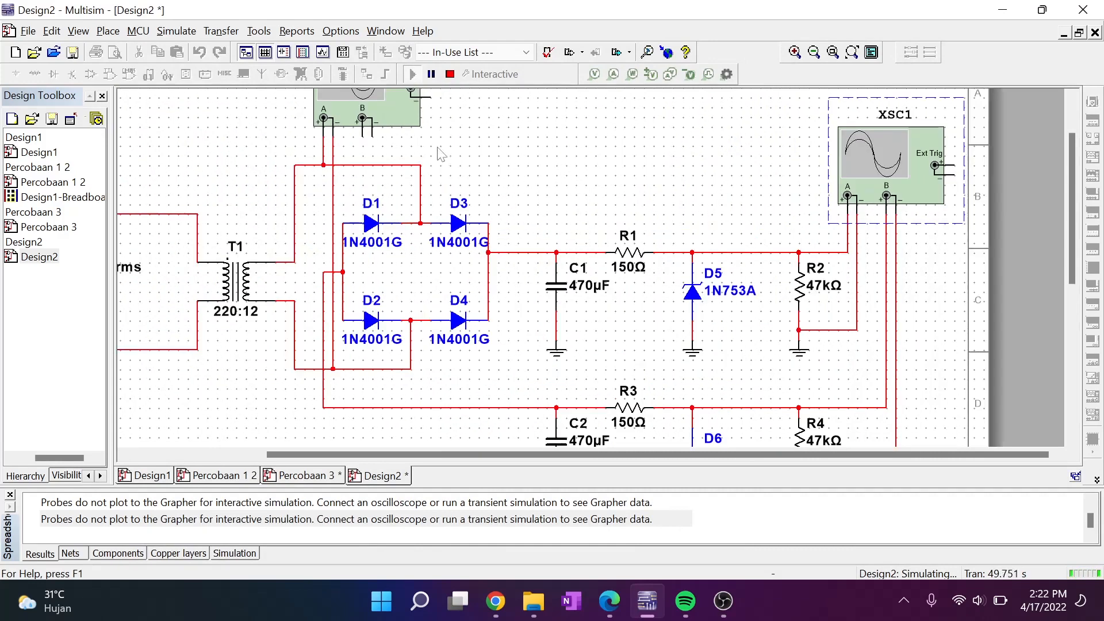
click(109, 30)
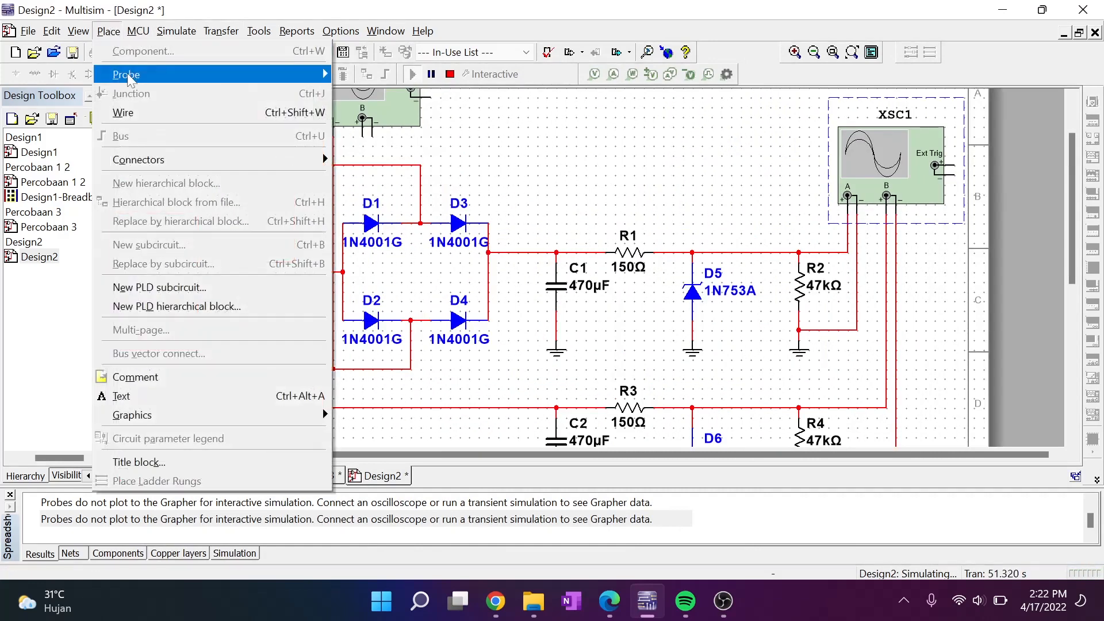
mouse_move(131, 79)
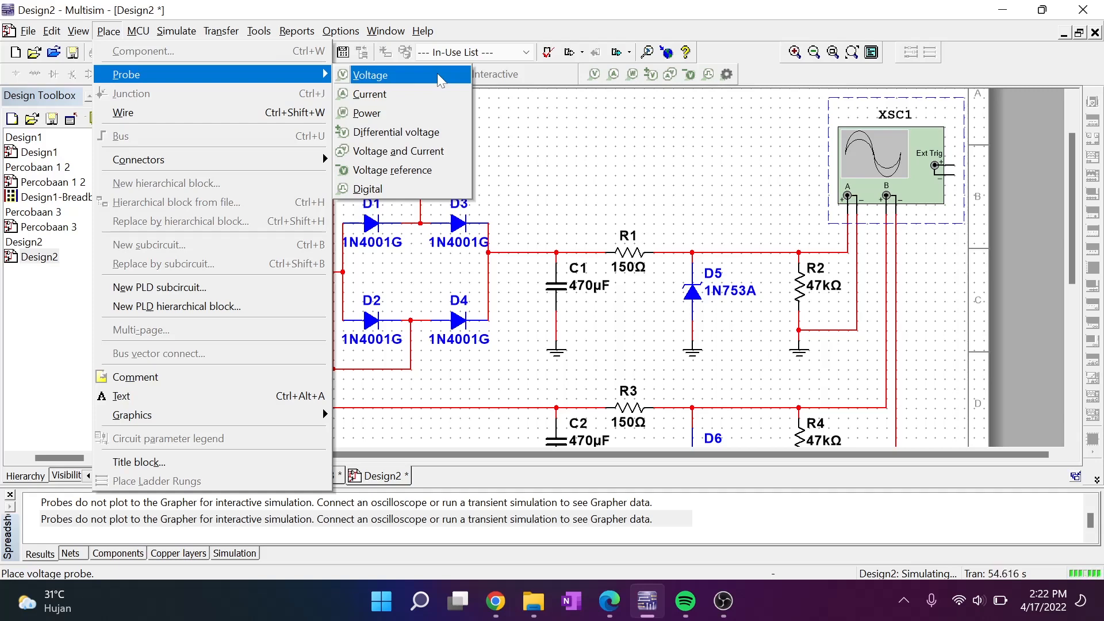
click(441, 80)
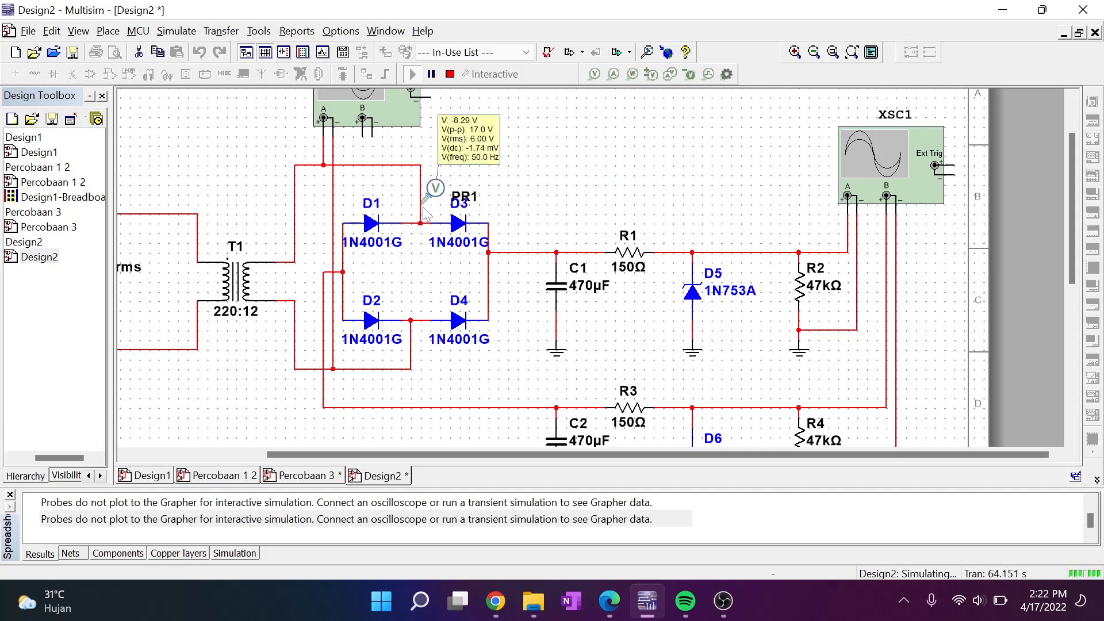
click(491, 181)
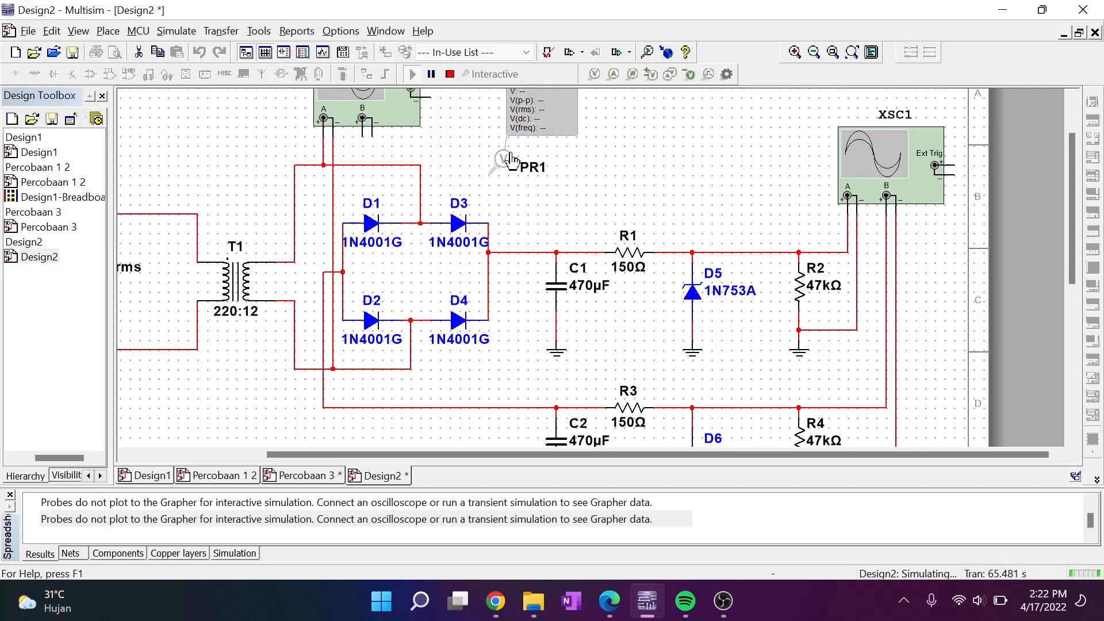
drag(508, 167, 547, 244)
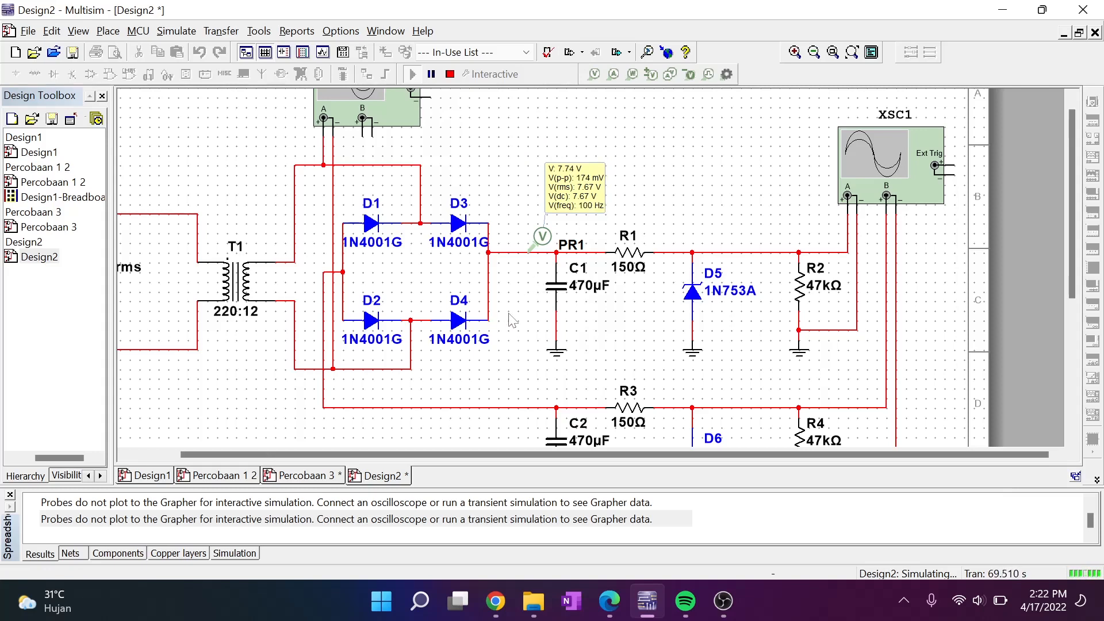
scroll(494, 311, down, 2)
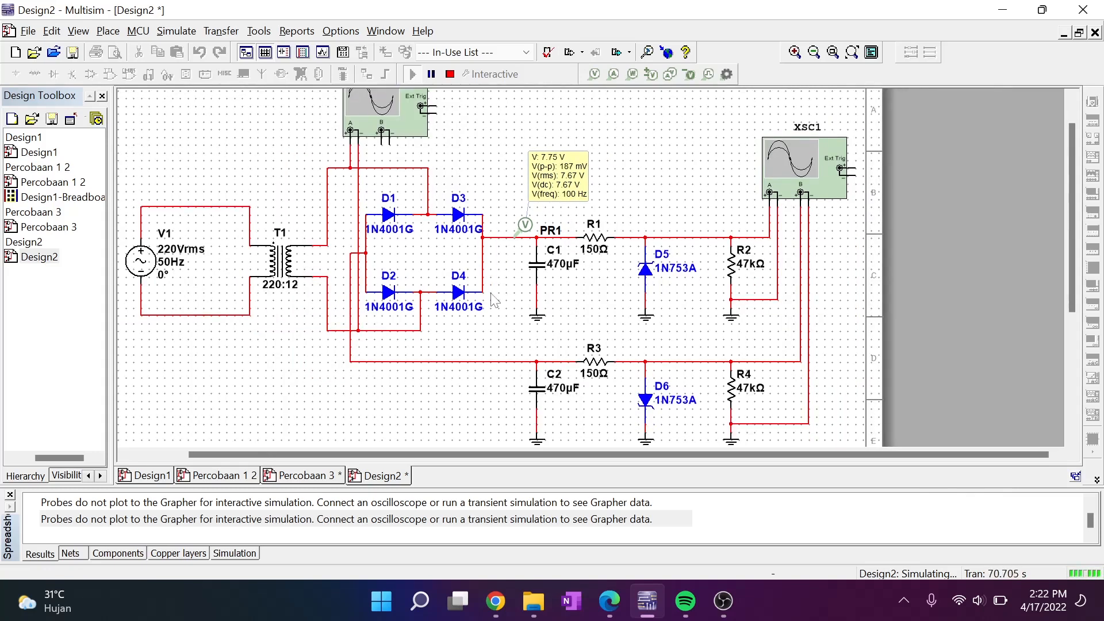